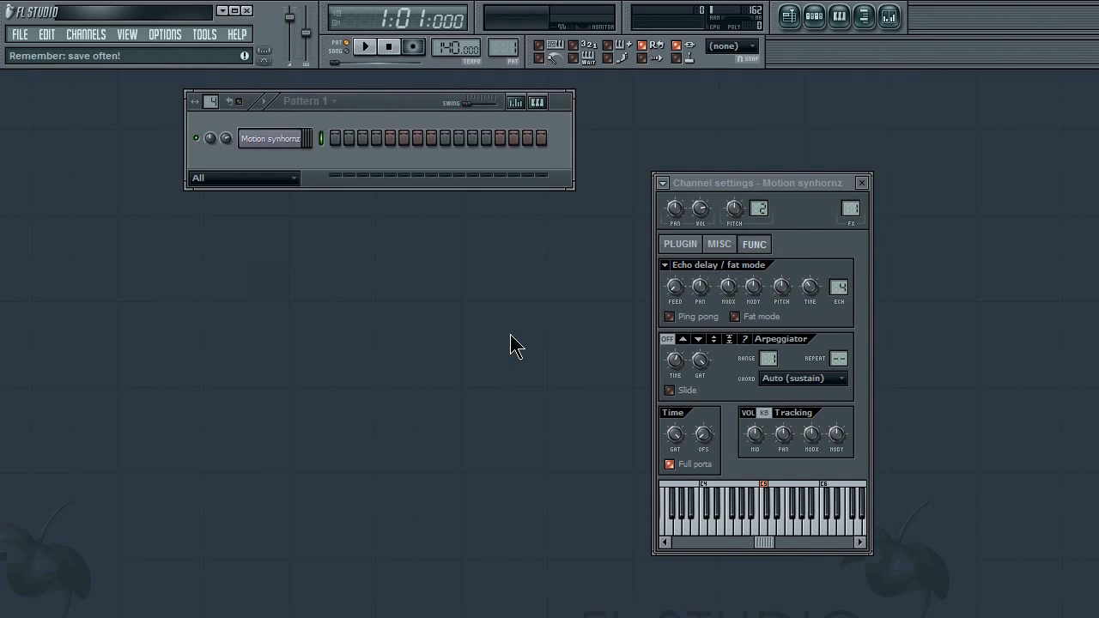
Arrange the Motion synhornz channel settings window and the step sequencer side by side near the top of the workspace
{"action": "left_click_drag", "start_coordinate": [774, 184], "coordinate": [759, 101]}
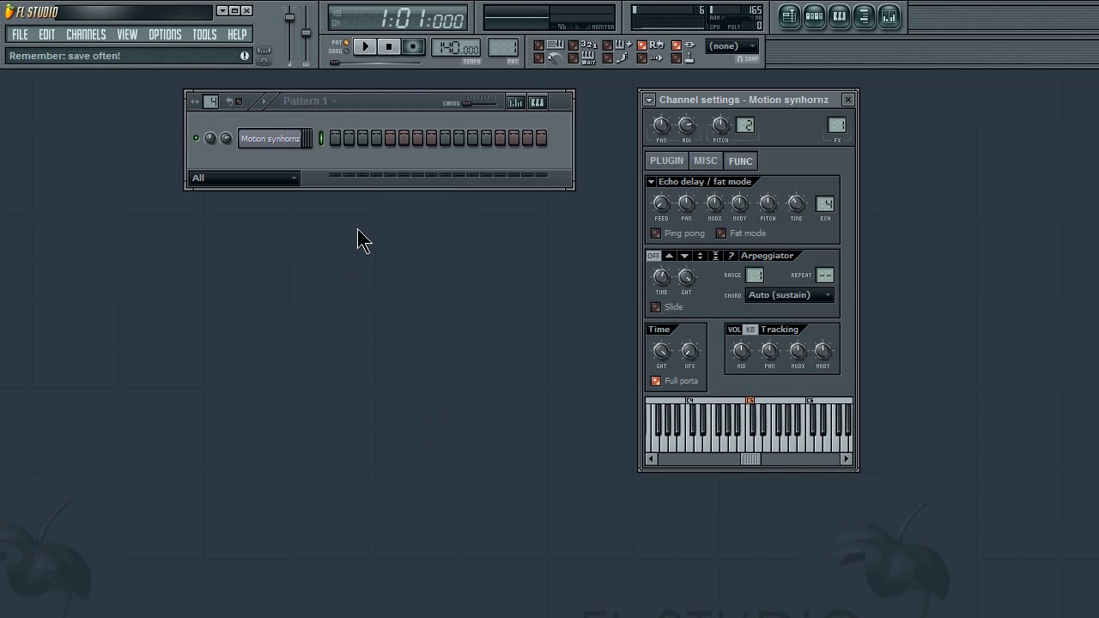
{"action": "left_click_drag", "start_coordinate": [366, 106], "coordinate": [314, 94]}
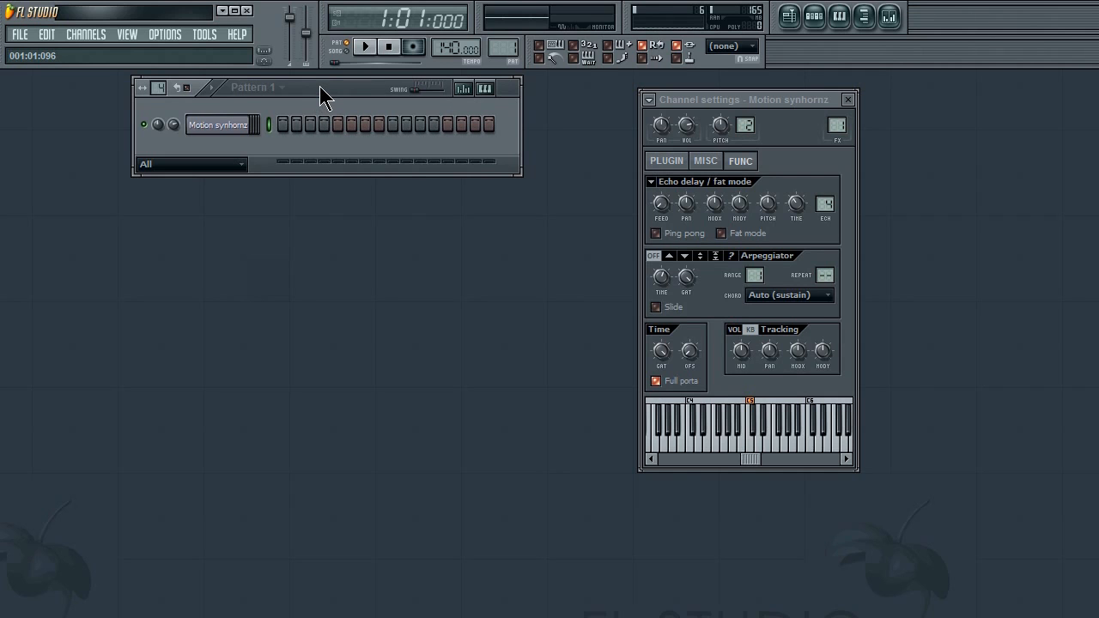
{"action": "left_click_drag", "start_coordinate": [322, 86], "coordinate": [366, 130]}
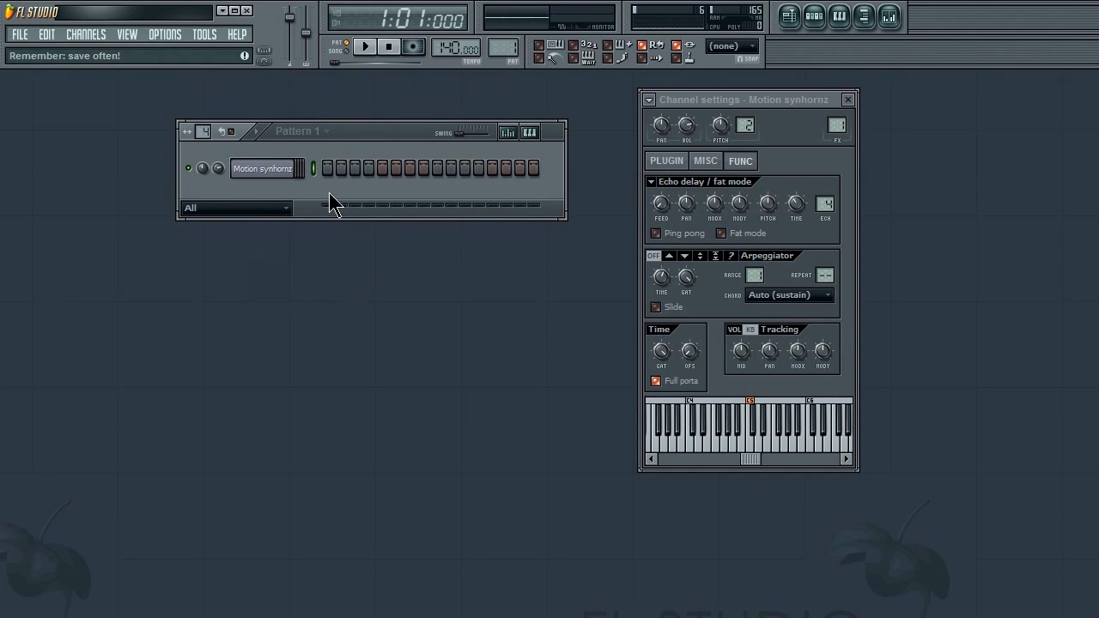
Fill the Motion synhornz step row and clear it again so that only the first step is active
{"action": "left_click_drag", "start_coordinate": [328, 169], "coordinate": [534, 169]}
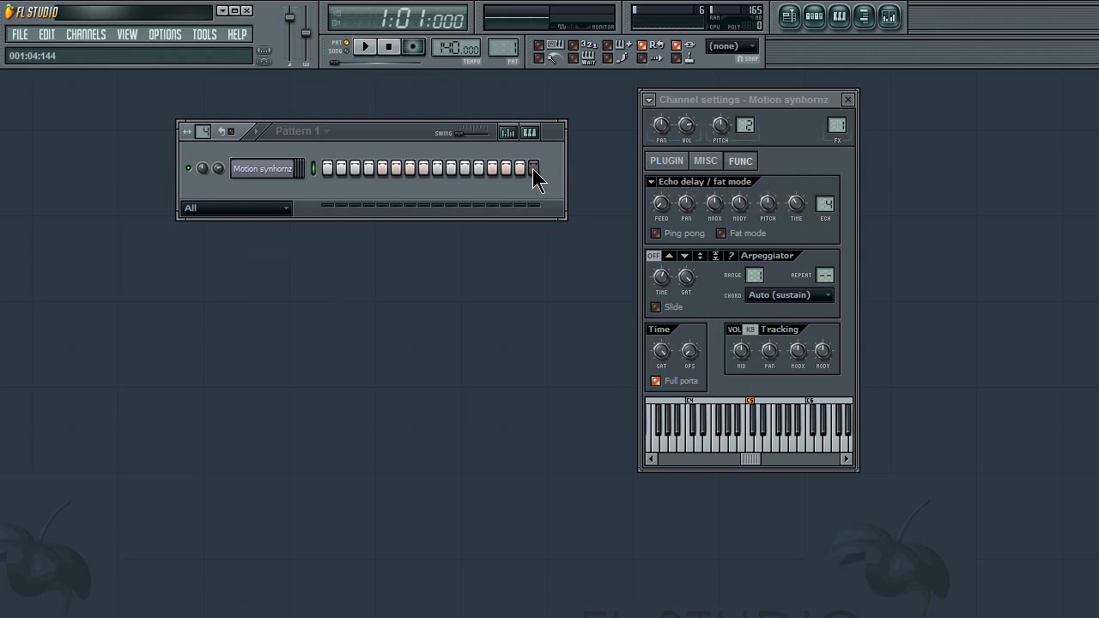
{"action": "left_click_drag", "start_coordinate": [534, 169], "coordinate": [344, 170]}
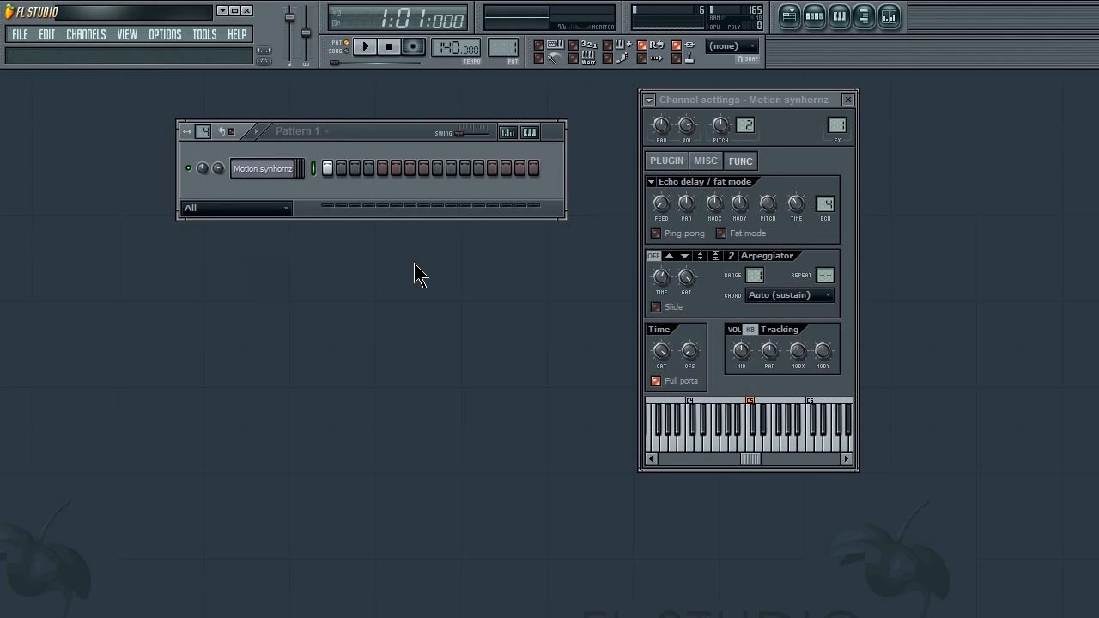
{"action": "left_click", "coordinate": [763, 452]}
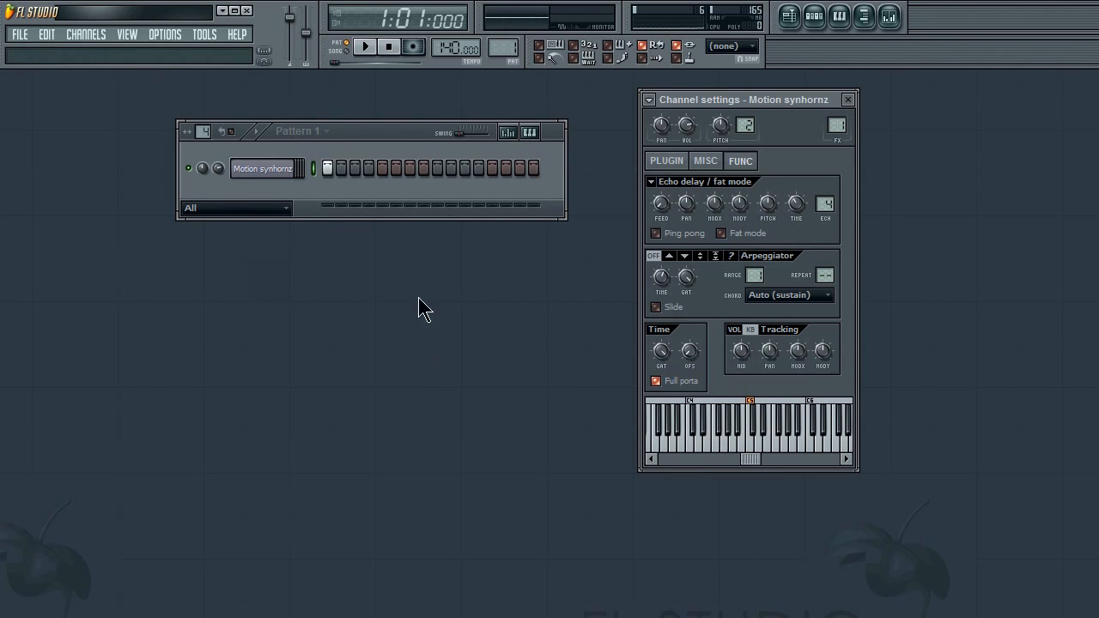
{"action": "mouse_move", "coordinate": [338, 168]}
{"action": "left_mouse_down"}
{"action": "mouse_move", "coordinate": [478, 170]}
{"action": "mouse_move", "coordinate": [285, 171]}
{"action": "left_mouse_up"}
{"action": "left_click", "coordinate": [330, 169]}
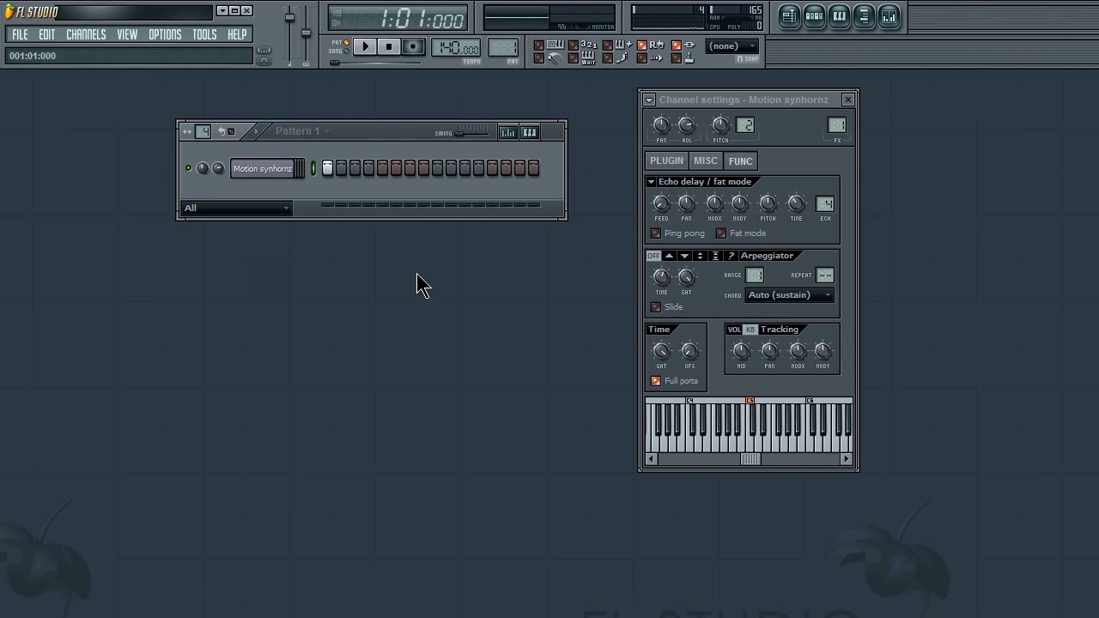
Set the arpeggiator time of the Motion synhornz channel to 1 step
{"action": "right_click", "coordinate": [668, 281]}
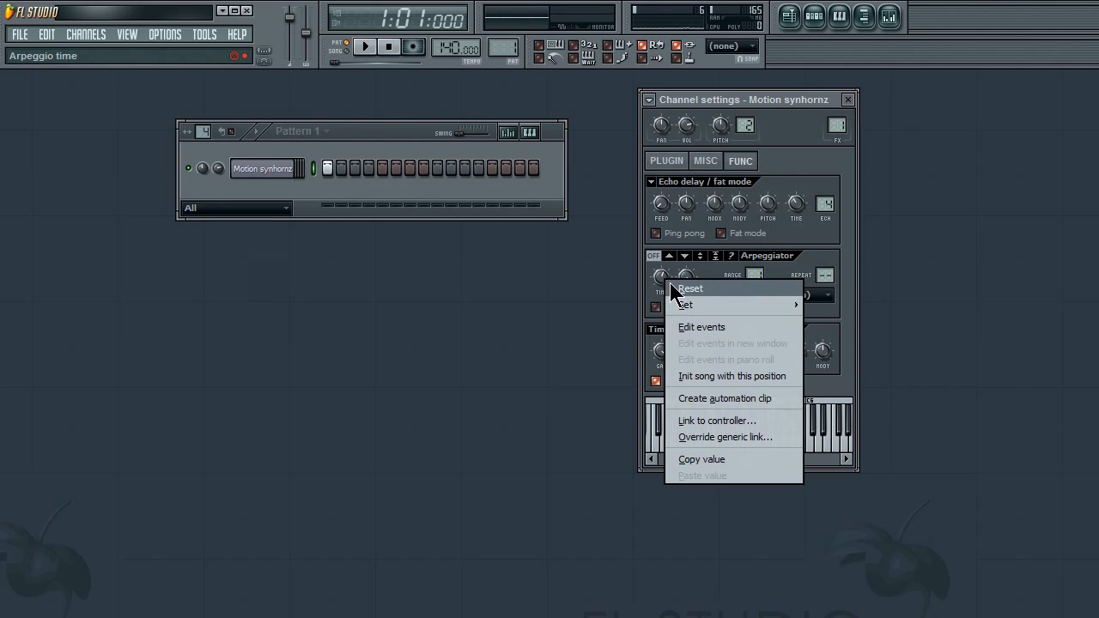
{"action": "left_click", "coordinate": [653, 285]}
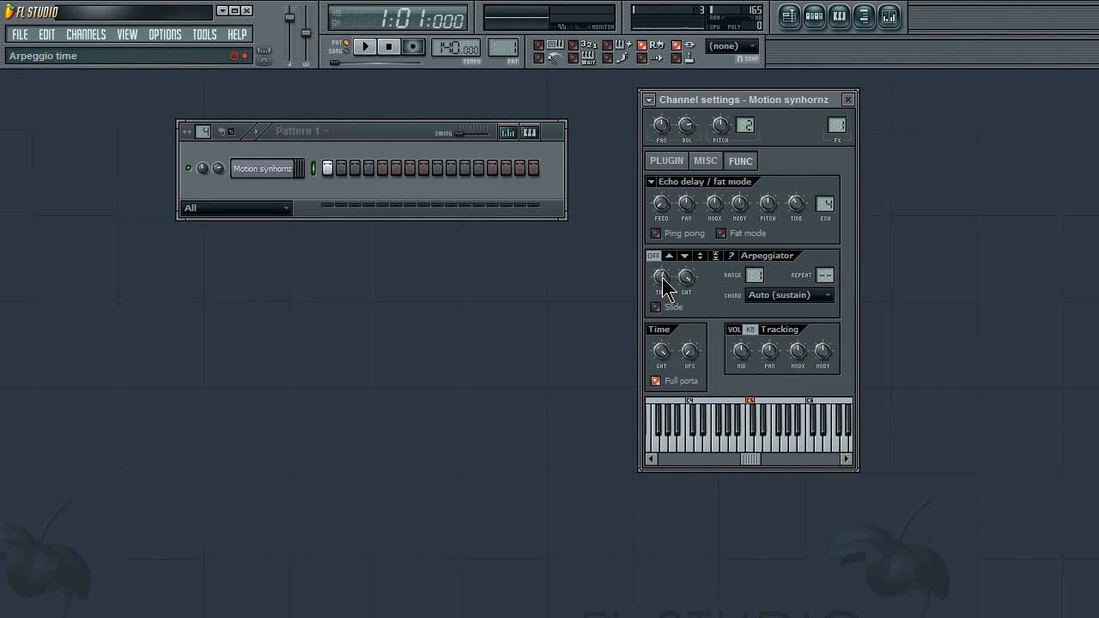
{"action": "right_click", "coordinate": [665, 286]}
{"action": "left_click", "coordinate": [659, 279]}
{"action": "right_click", "coordinate": [660, 280]}
{"action": "mouse_move", "coordinate": [683, 309]}
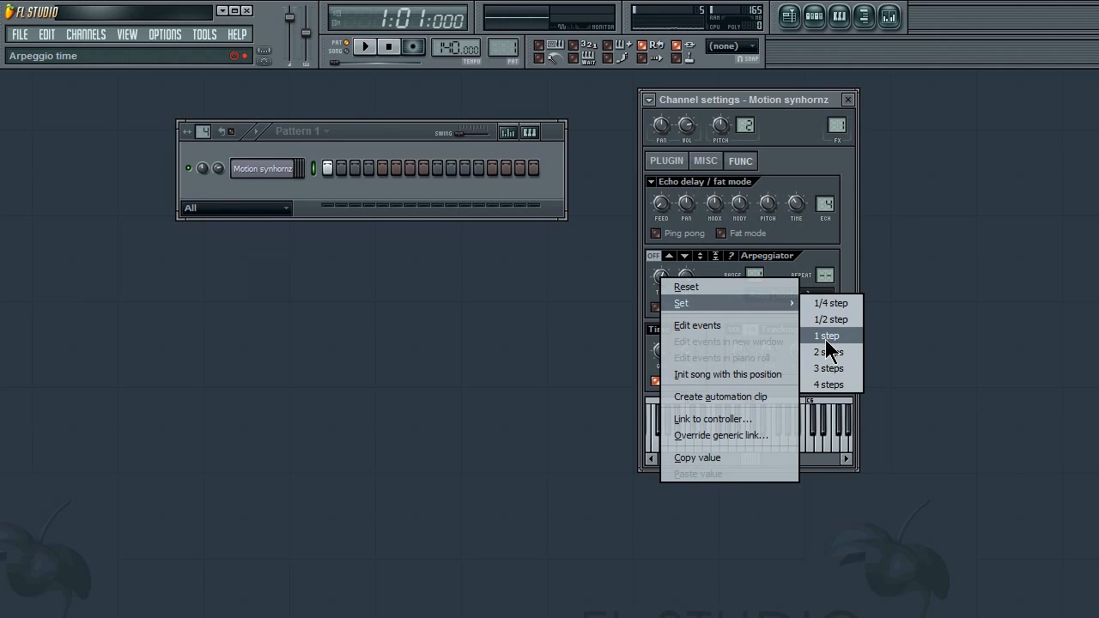
{"action": "left_click", "coordinate": [826, 337]}
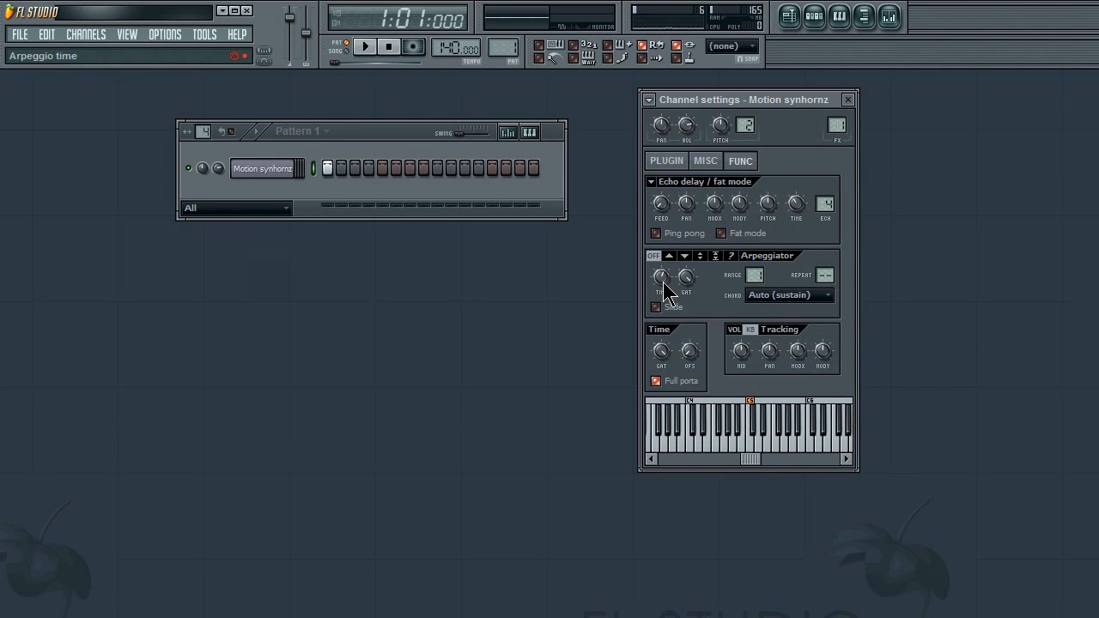
Turn on the arpeggiator in the up direction with the minor chord, and audition the pattern
{"action": "left_click", "coordinate": [668, 255]}
{"action": "left_click", "coordinate": [776, 295]}
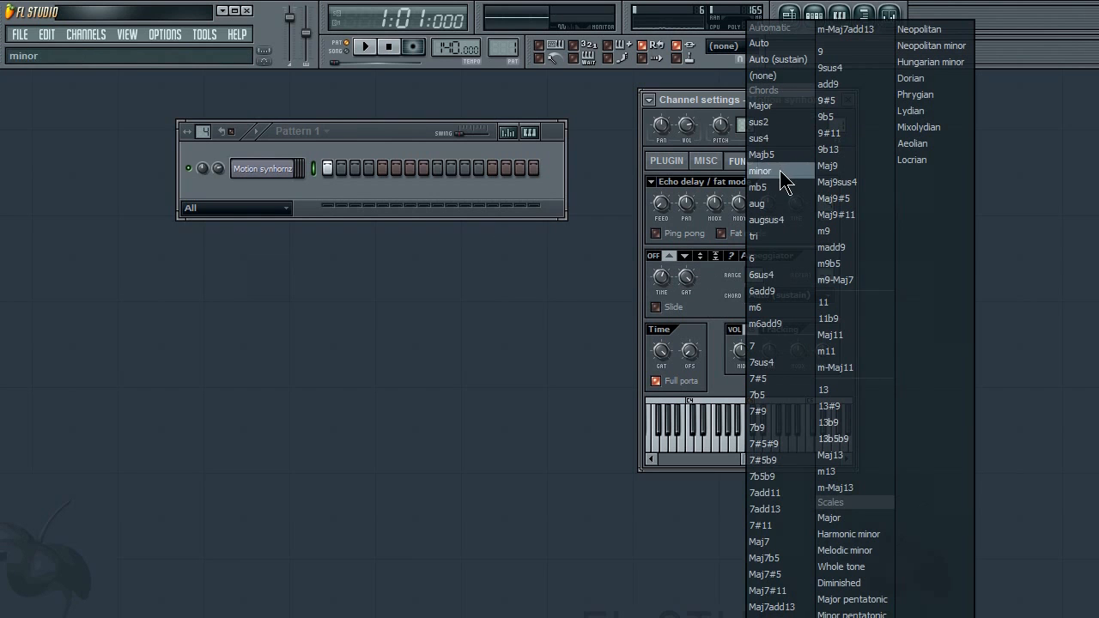
{"action": "left_click", "coordinate": [760, 171]}
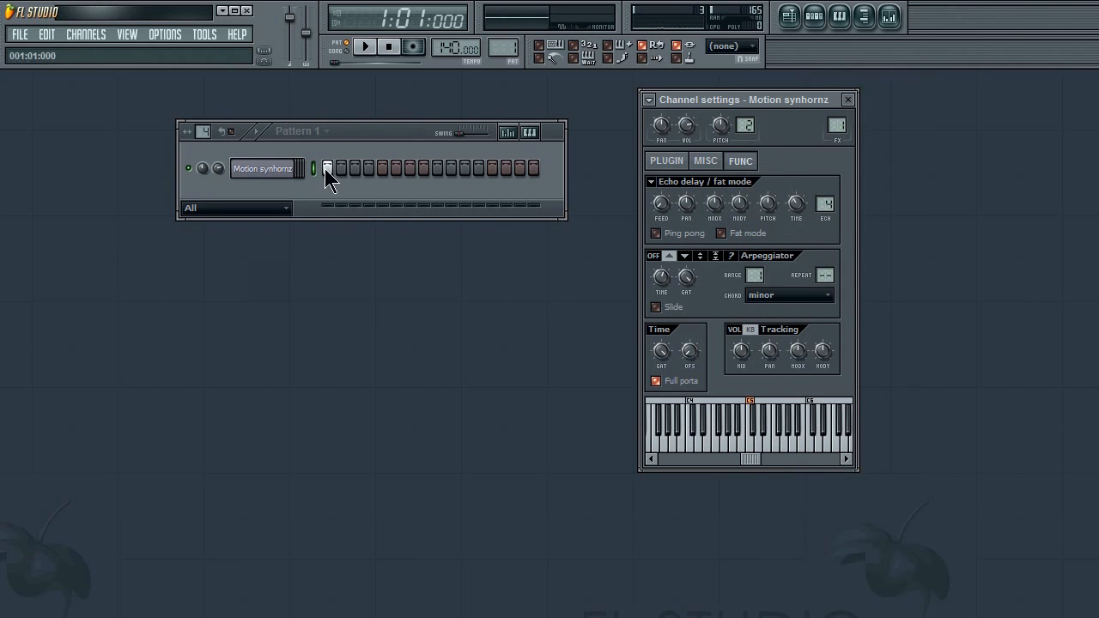
{"action": "left_click", "coordinate": [365, 47]}
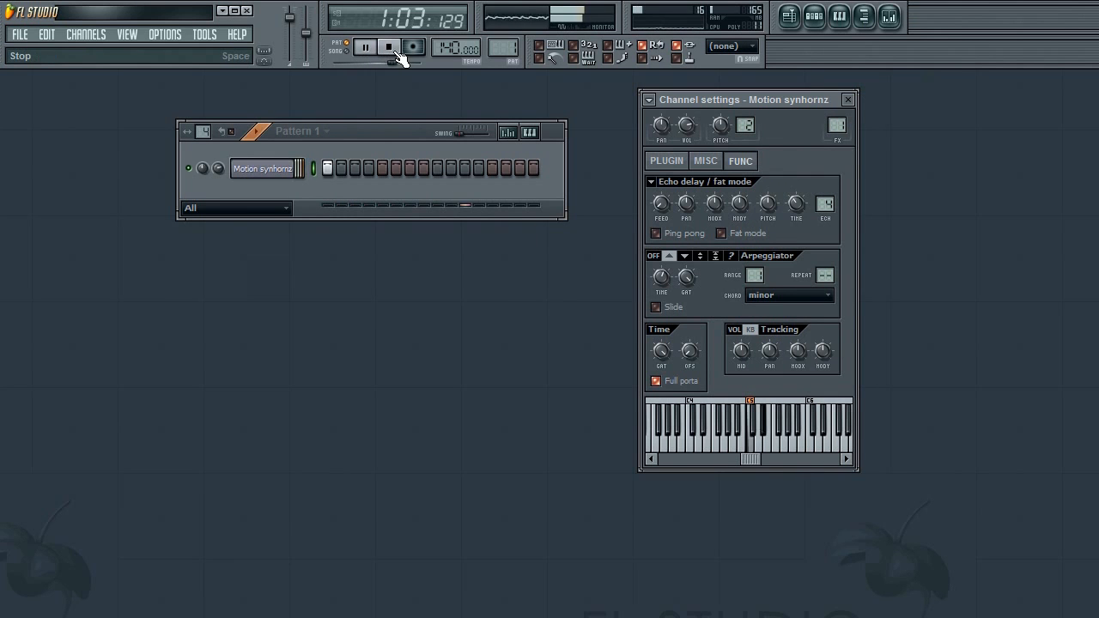
{"action": "left_click", "coordinate": [397, 51]}
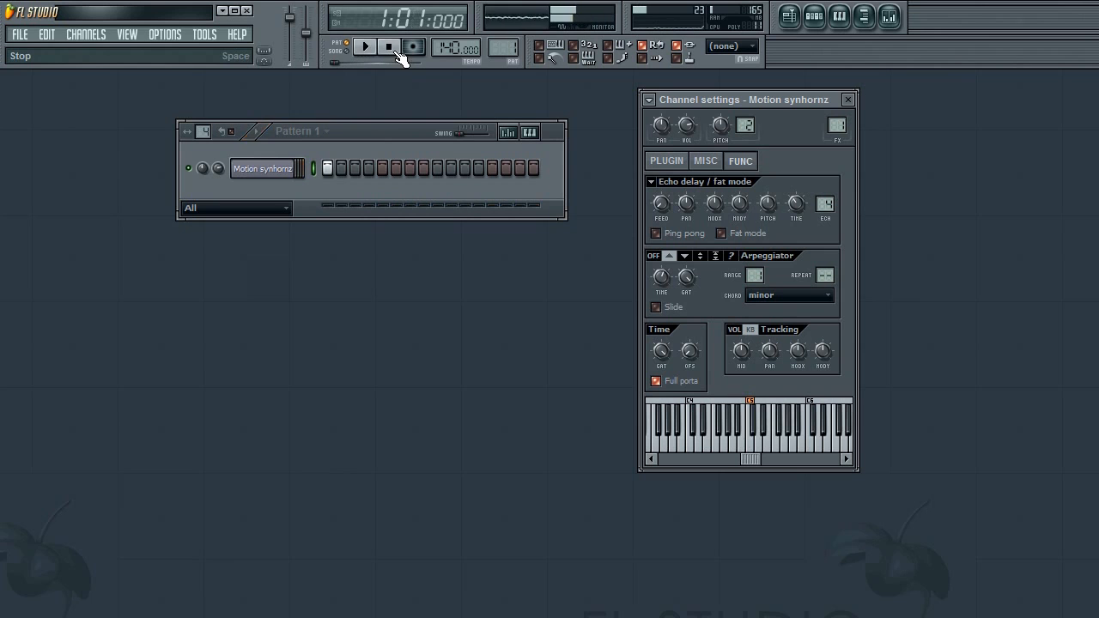
Set the arpeggiator time to 2 steps and audition the pattern
{"action": "right_click", "coordinate": [659, 277]}
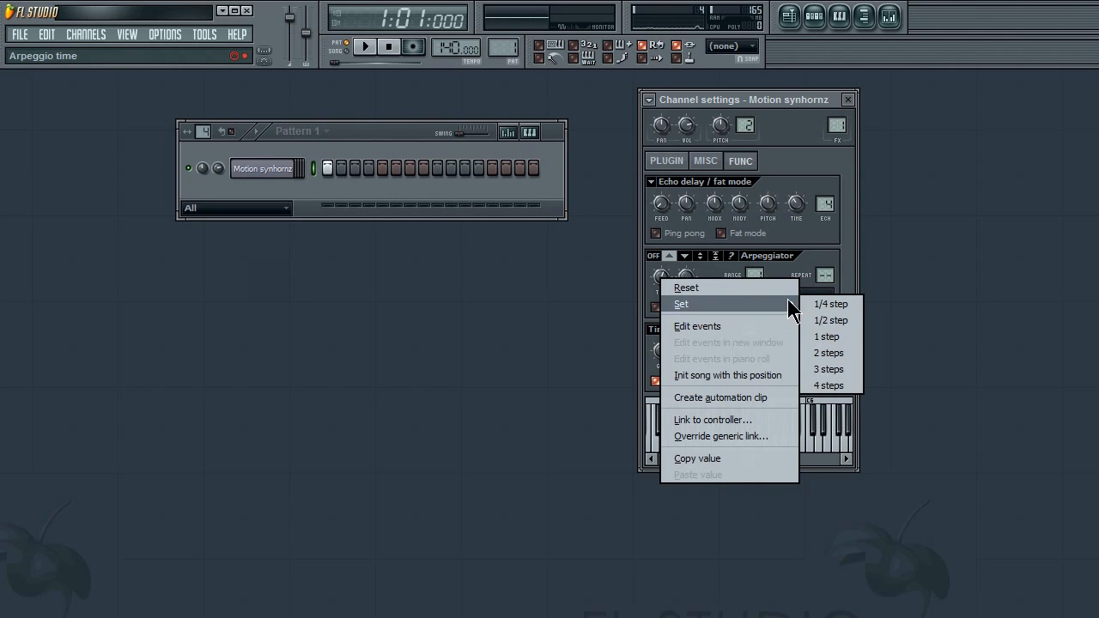
{"action": "left_click", "coordinate": [829, 352]}
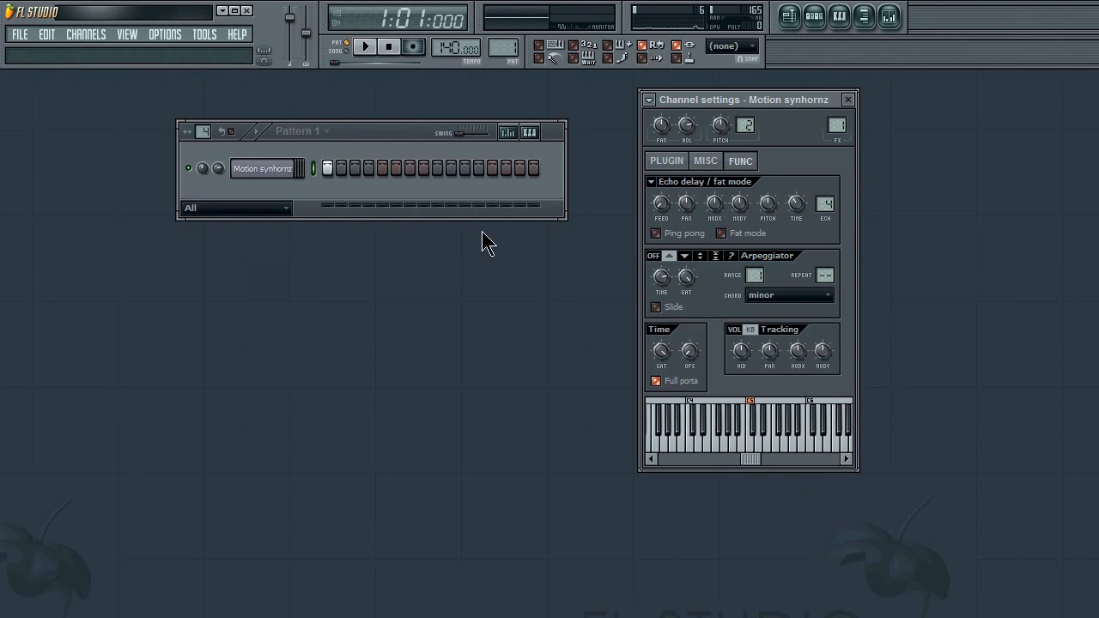
{"action": "left_click", "coordinate": [373, 50]}
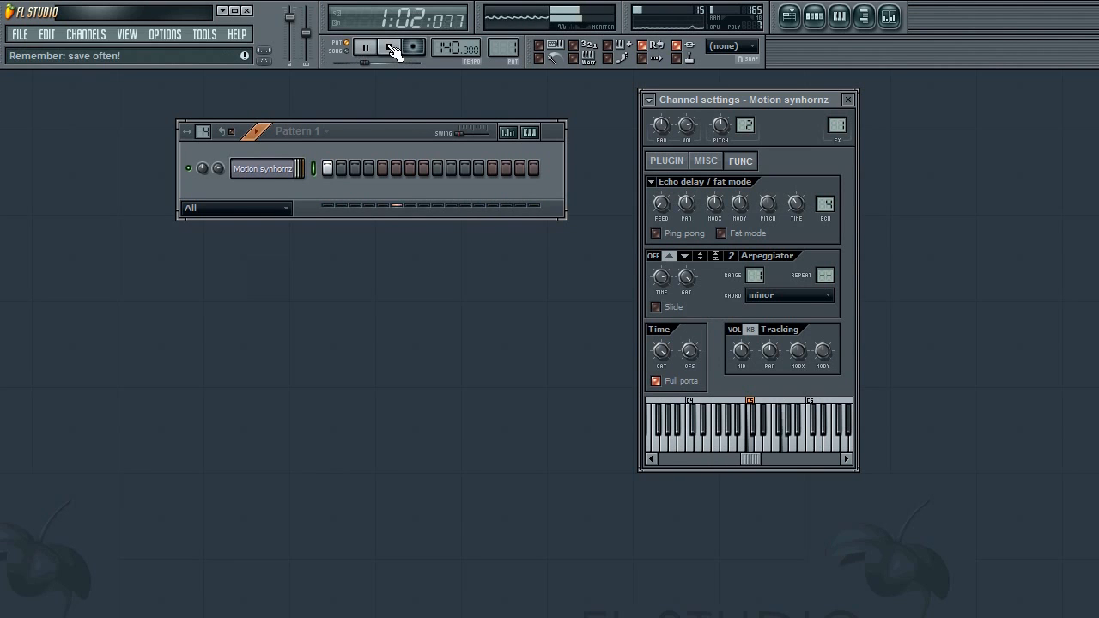
{"action": "left_click", "coordinate": [390, 49]}
Set the arpeggiator time to 3 steps and play the pattern twice to hear the slower arpeggio
{"action": "right_click", "coordinate": [663, 276]}
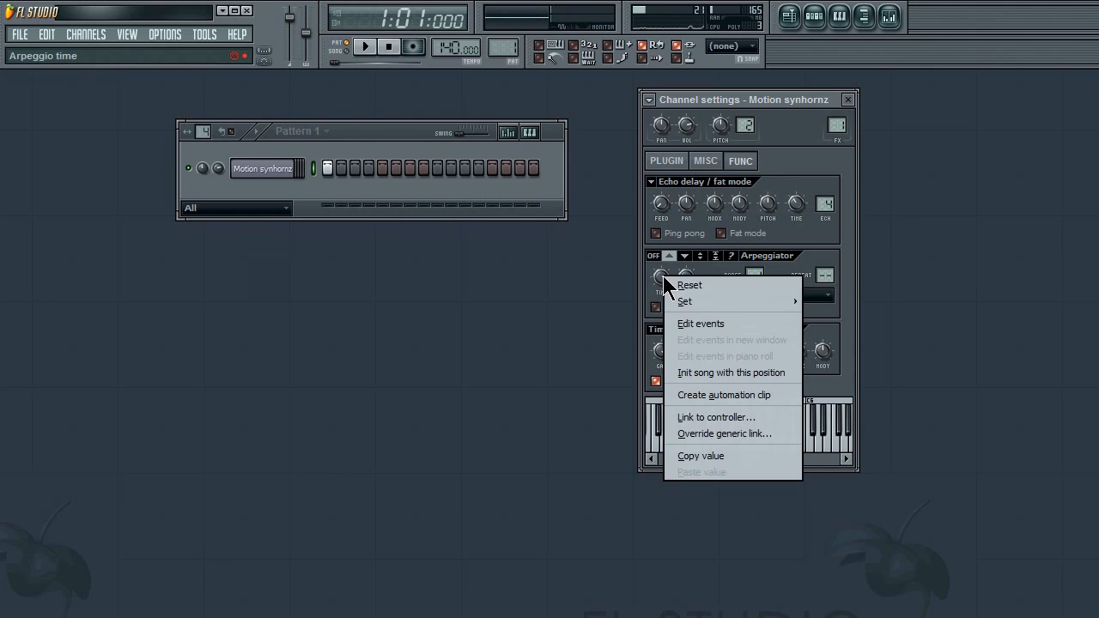
{"action": "mouse_move", "coordinate": [758, 303]}
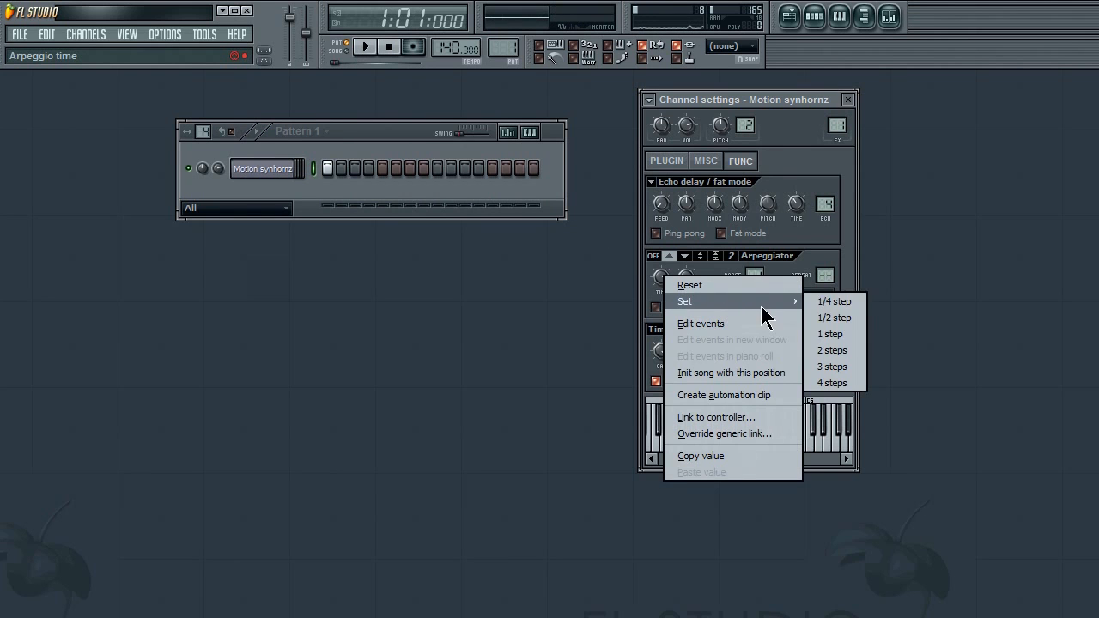
{"action": "left_click", "coordinate": [848, 366]}
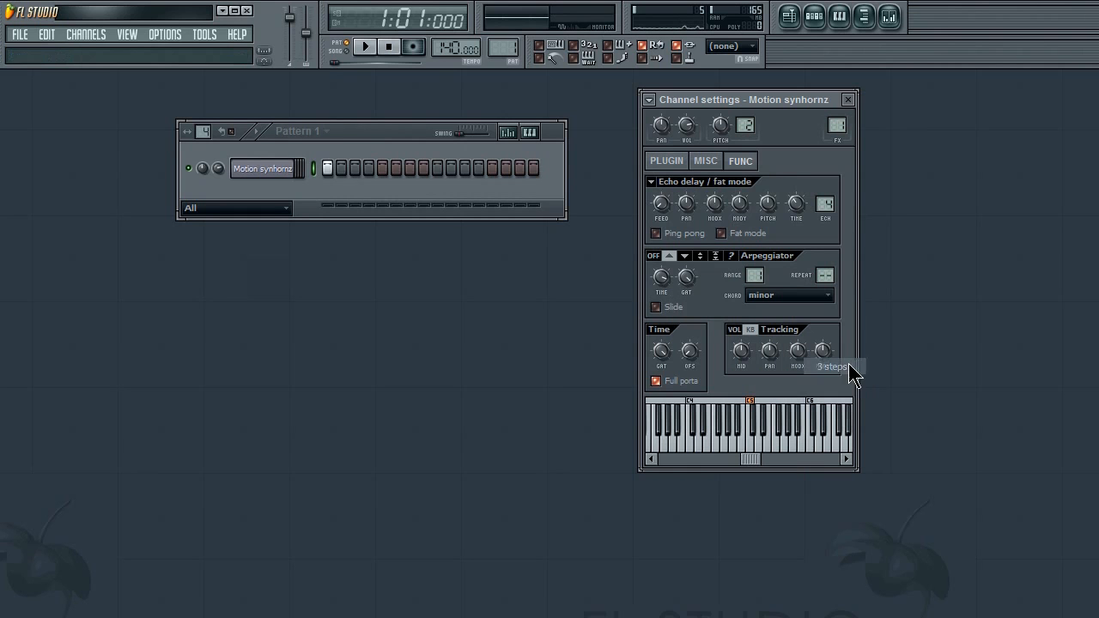
{"action": "left_click", "coordinate": [369, 49]}
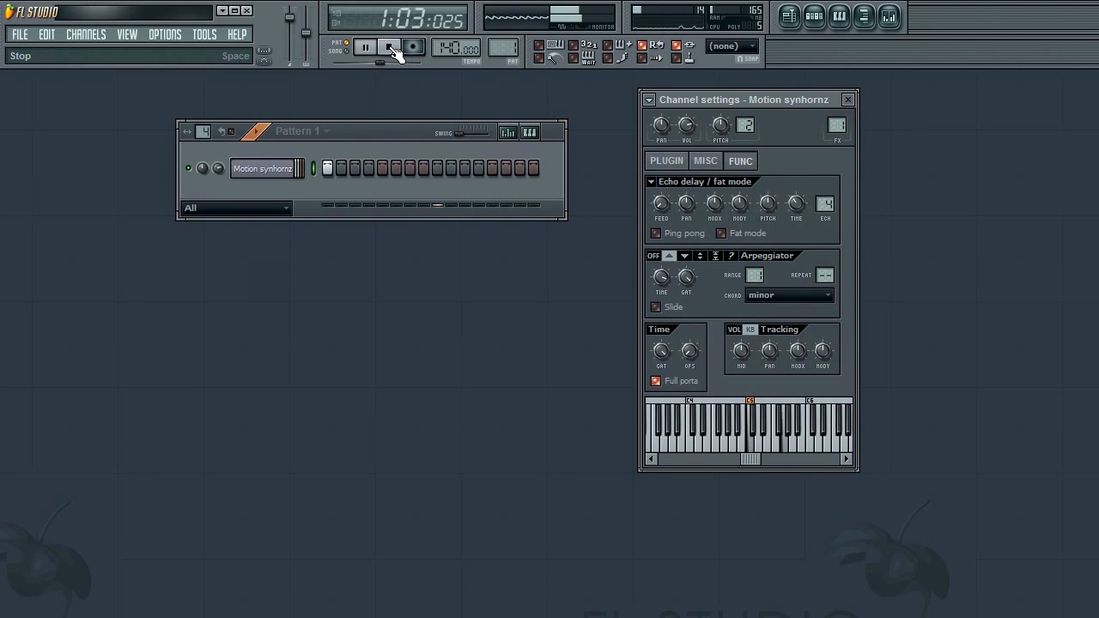
{"action": "left_click", "coordinate": [390, 48]}
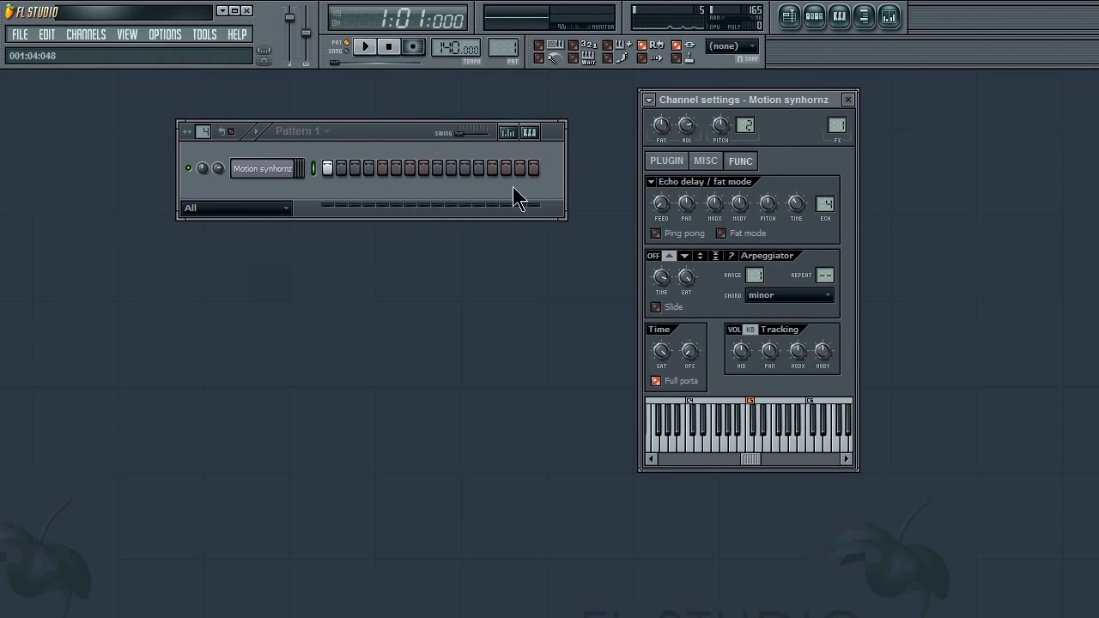
{"action": "left_click", "coordinate": [366, 47]}
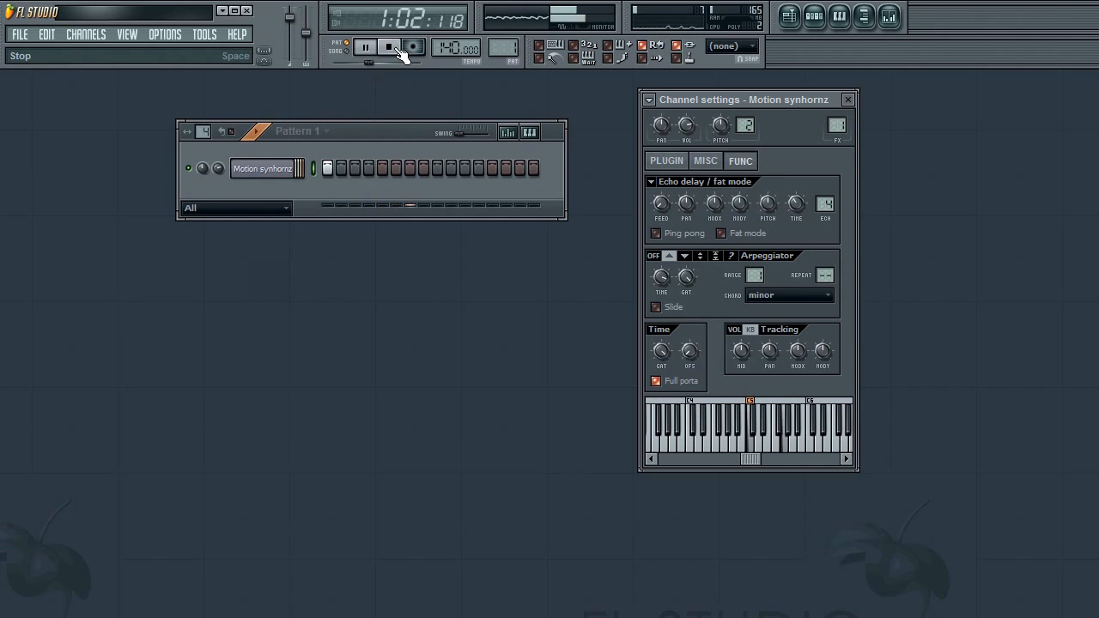
{"action": "left_click", "coordinate": [391, 49]}
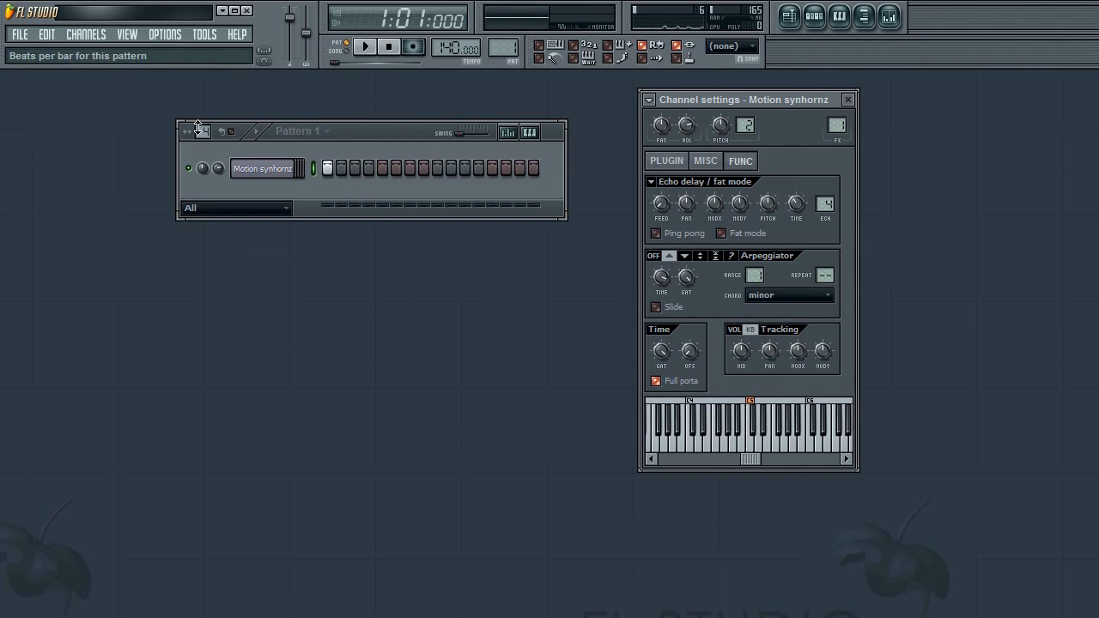
Try the pattern at 6 beats per bar with a short playback, and restore it to 4 beats per bar
{"action": "scroll", "coordinate": [199, 130], "scroll_direction": "down", "scroll_amount": 1}
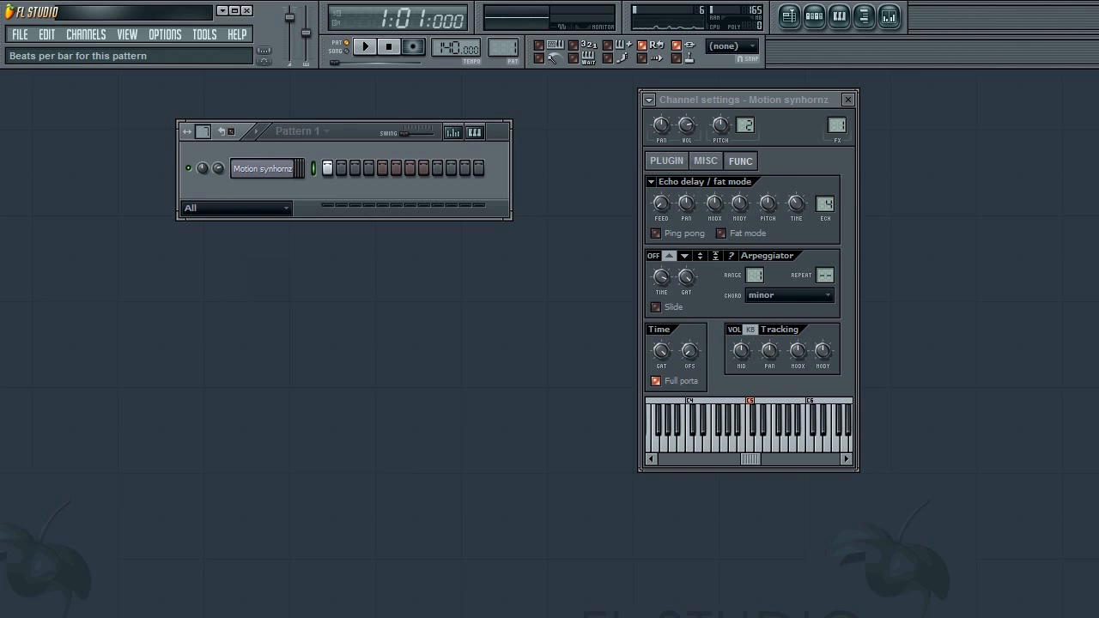
{"action": "scroll", "coordinate": [203, 131], "scroll_direction": "up", "scroll_amount": 3}
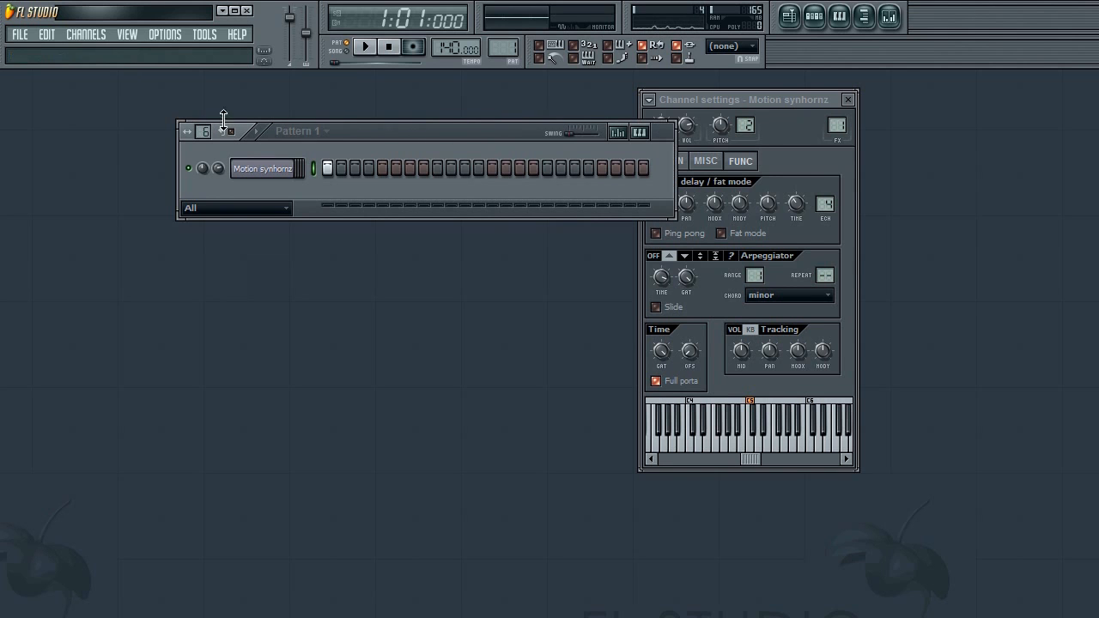
{"action": "left_click", "coordinate": [366, 47]}
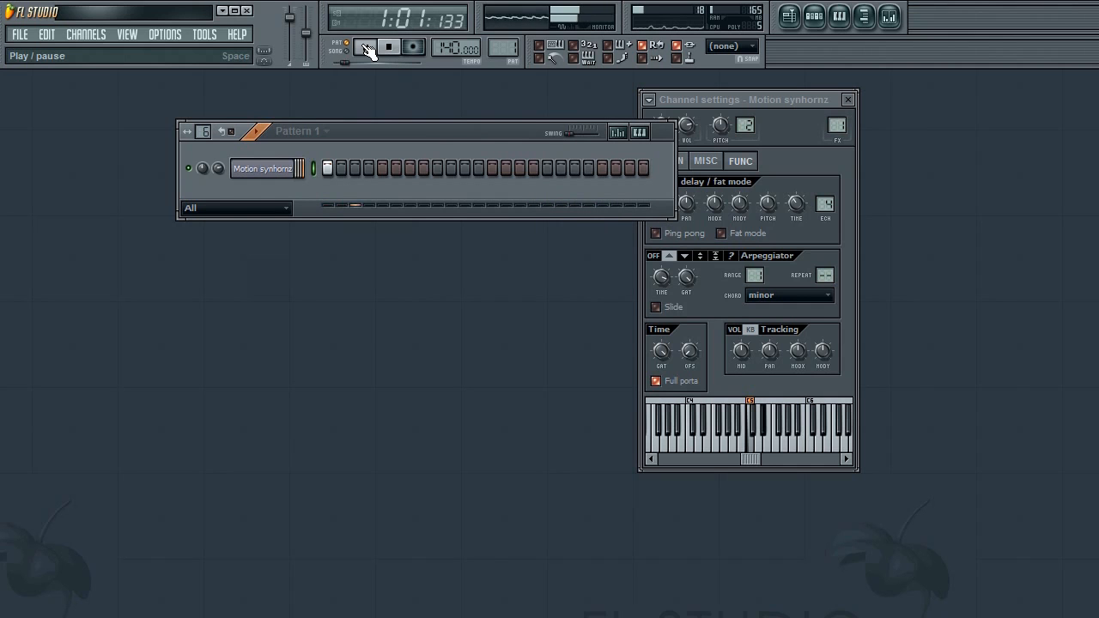
{"action": "left_click", "coordinate": [388, 47]}
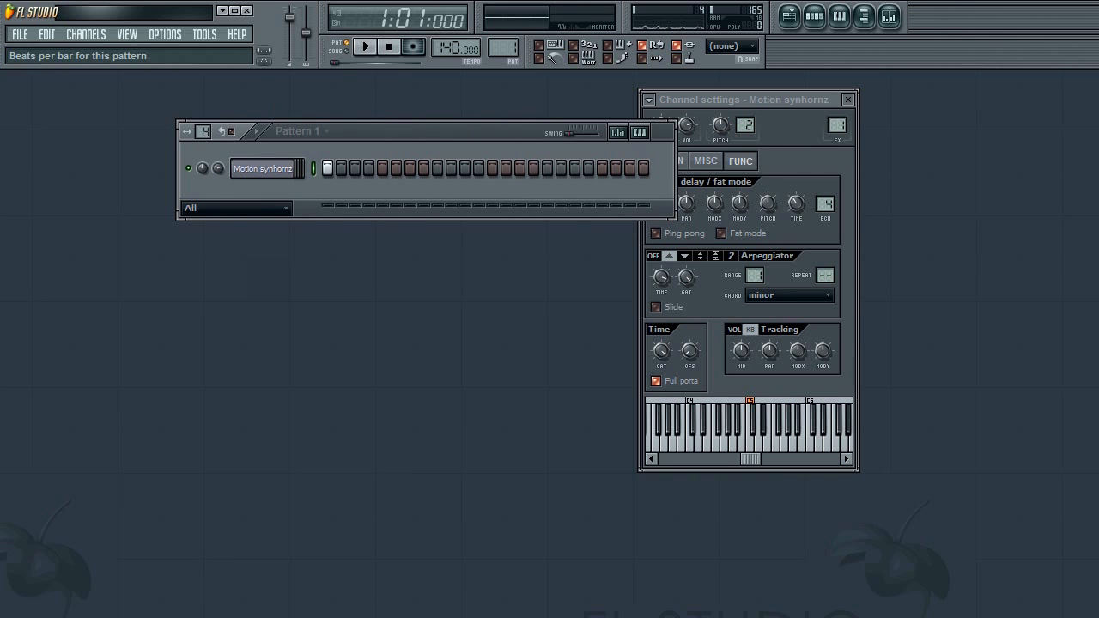
{"action": "left_click_drag", "start_coordinate": [203, 130], "coordinate": [201, 139]}
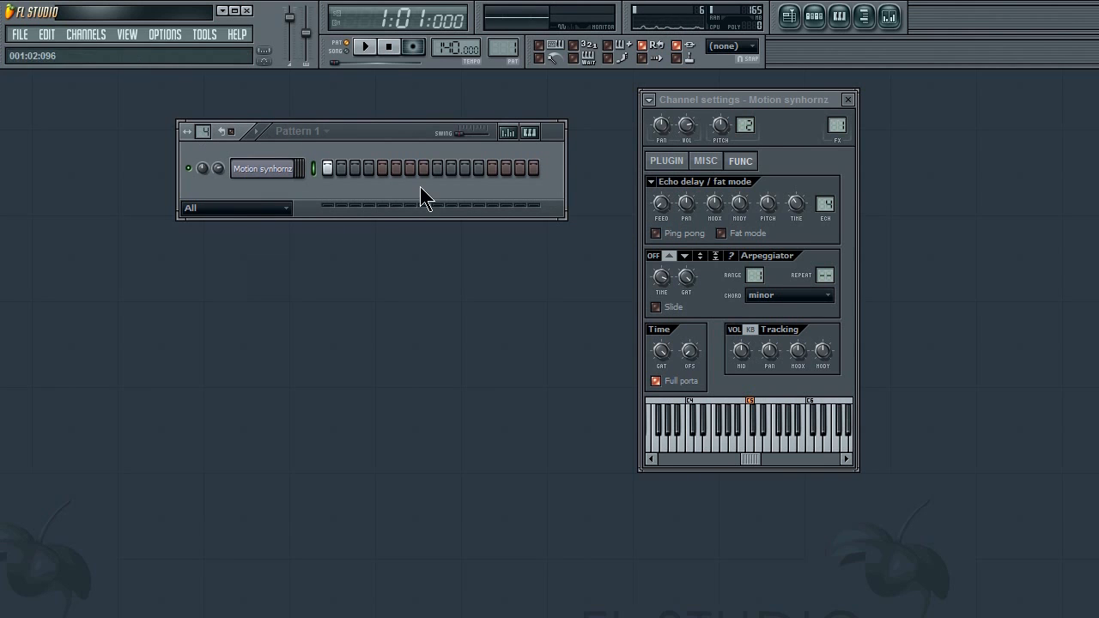
Reapply the 3-step arpeggiator time and audition the pattern at 4 beats per bar
{"action": "right_click", "coordinate": [686, 276]}
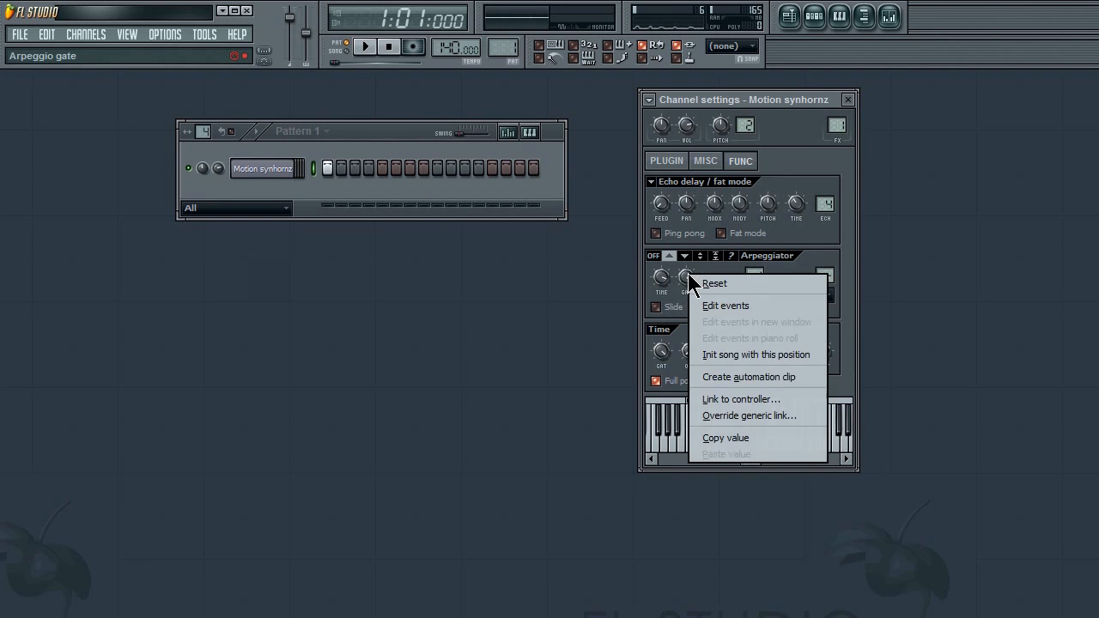
{"action": "right_click", "coordinate": [662, 276]}
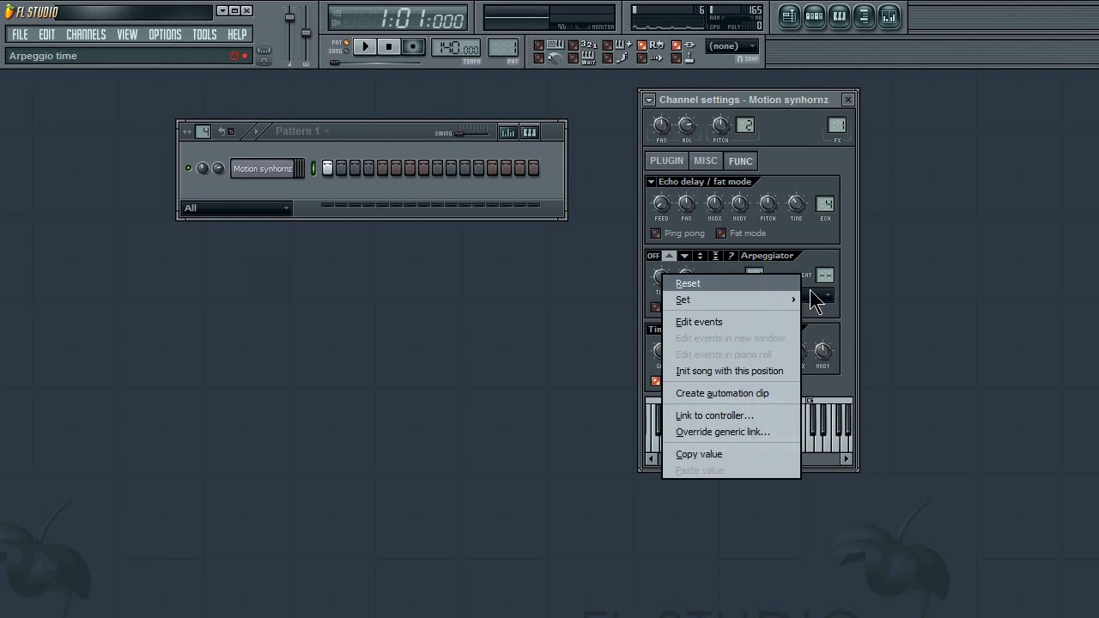
{"action": "mouse_move", "coordinate": [794, 300]}
{"action": "left_click", "coordinate": [835, 368]}
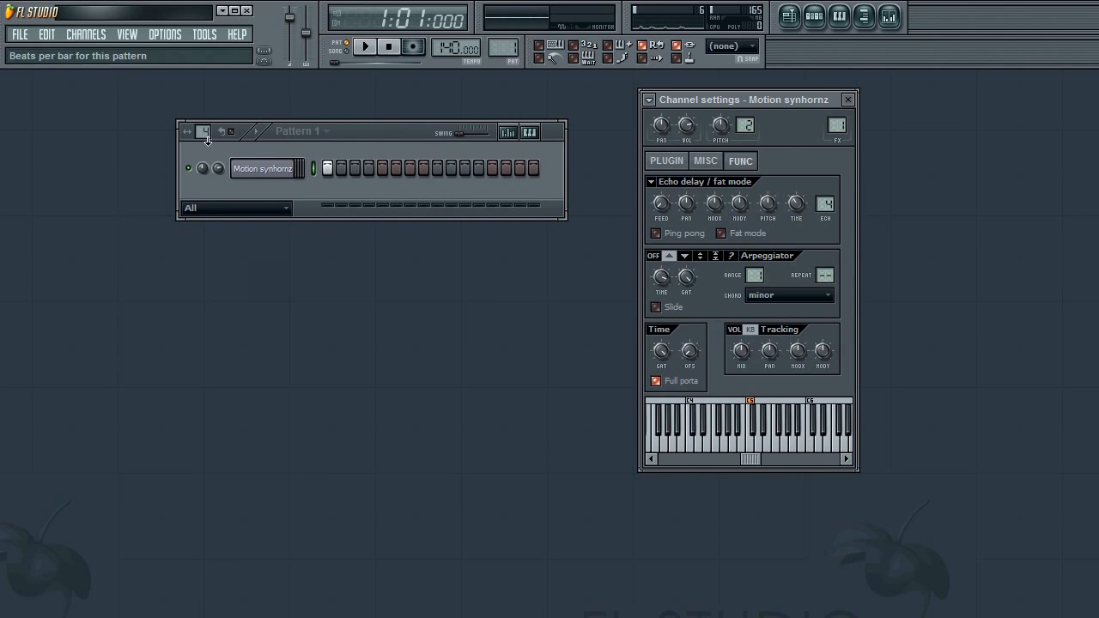
{"action": "left_click", "coordinate": [375, 48]}
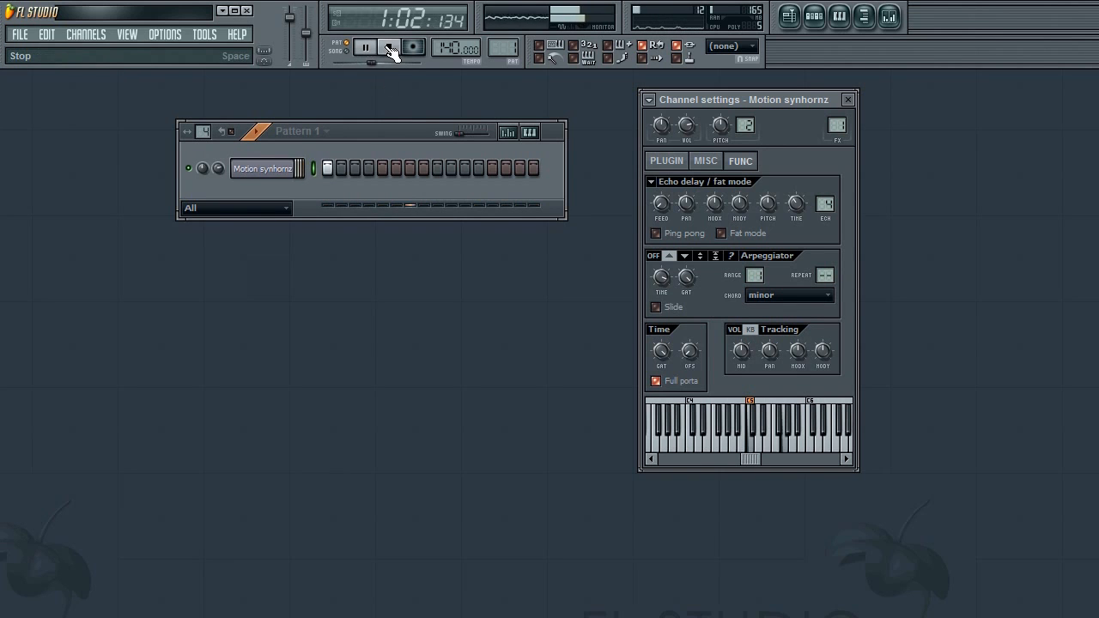
{"action": "left_click", "coordinate": [389, 48]}
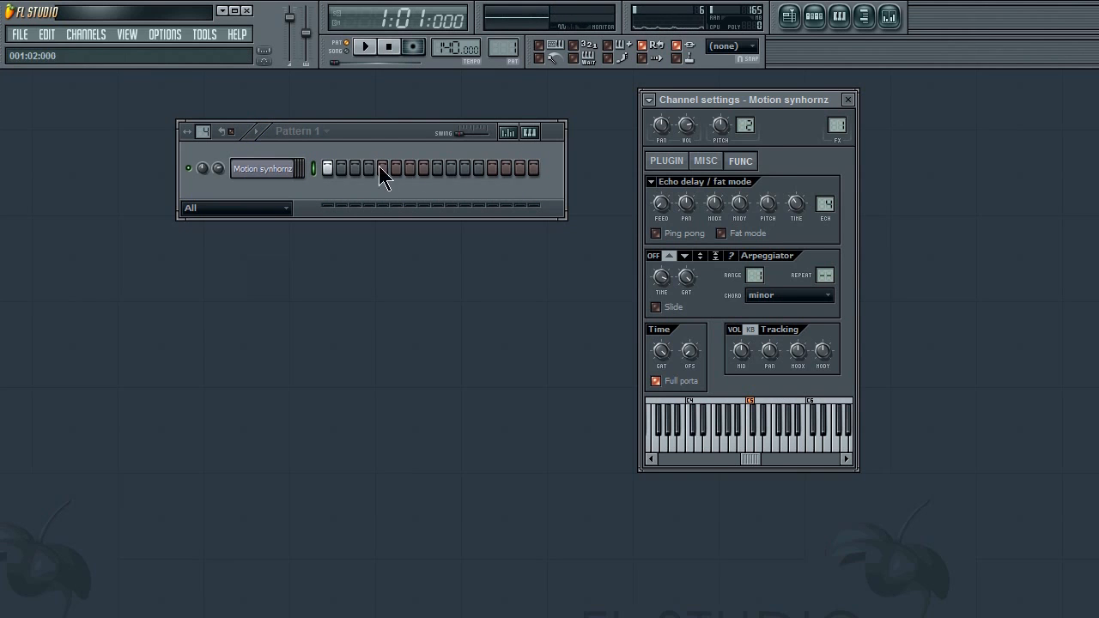
Change the pattern to 6 beats per bar, play it, and return it to 4 beats per bar
{"action": "left_click_drag", "start_coordinate": [201, 133], "coordinate": [201, 121]}
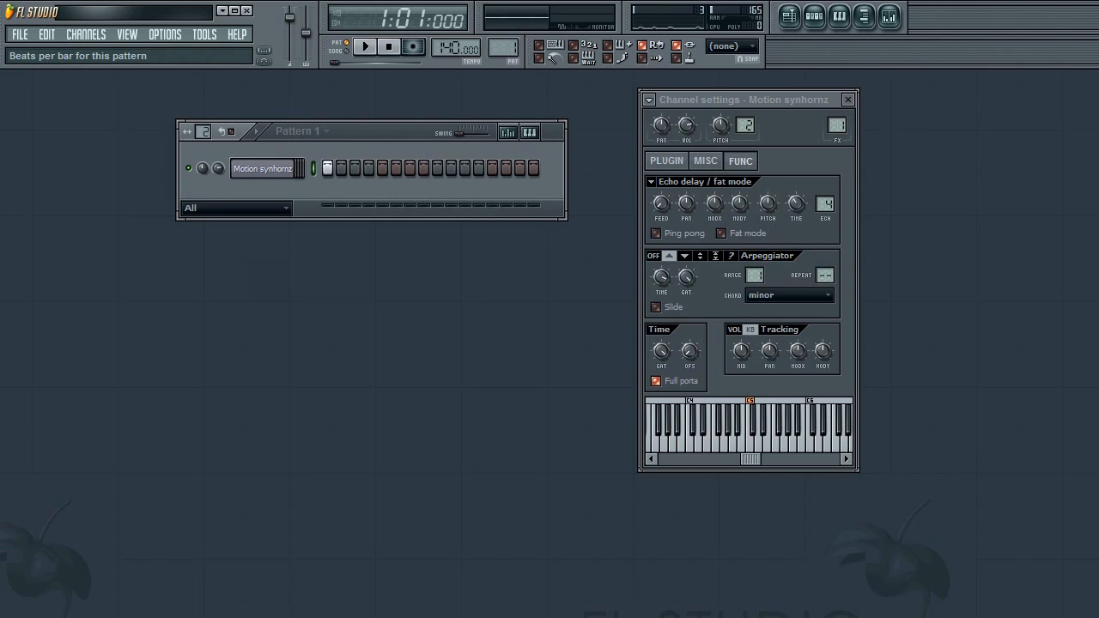
{"action": "left_click_drag", "start_coordinate": [204, 131], "coordinate": [205, 130]}
{"action": "left_click", "coordinate": [367, 49]}
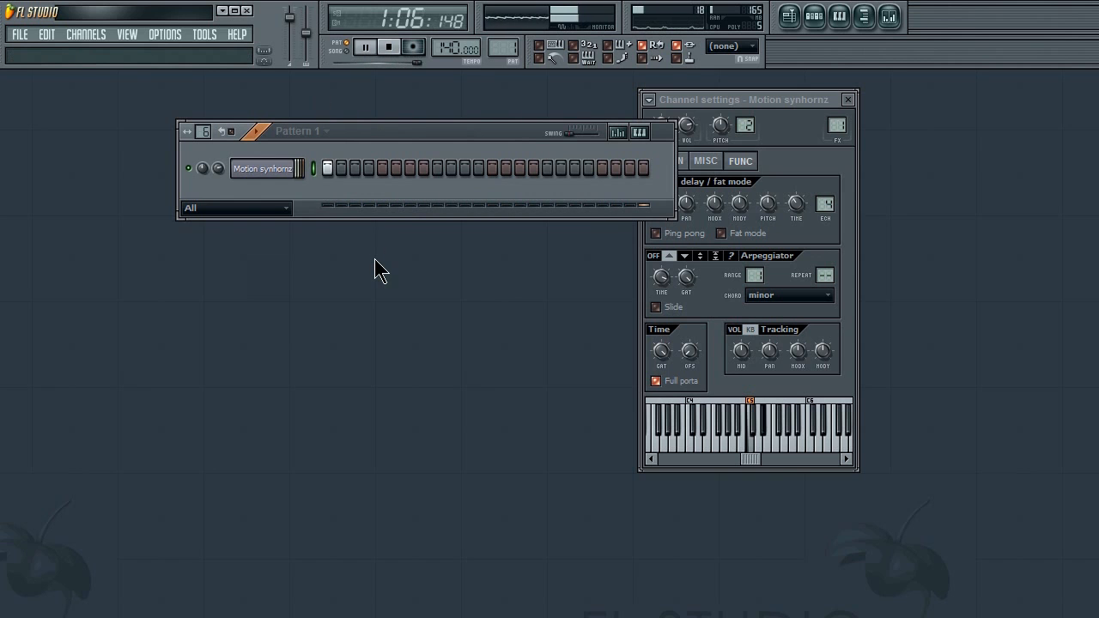
{"action": "left_click", "coordinate": [389, 48]}
{"action": "scroll", "coordinate": [203, 131], "scroll_direction": "down", "scroll_amount": 3}
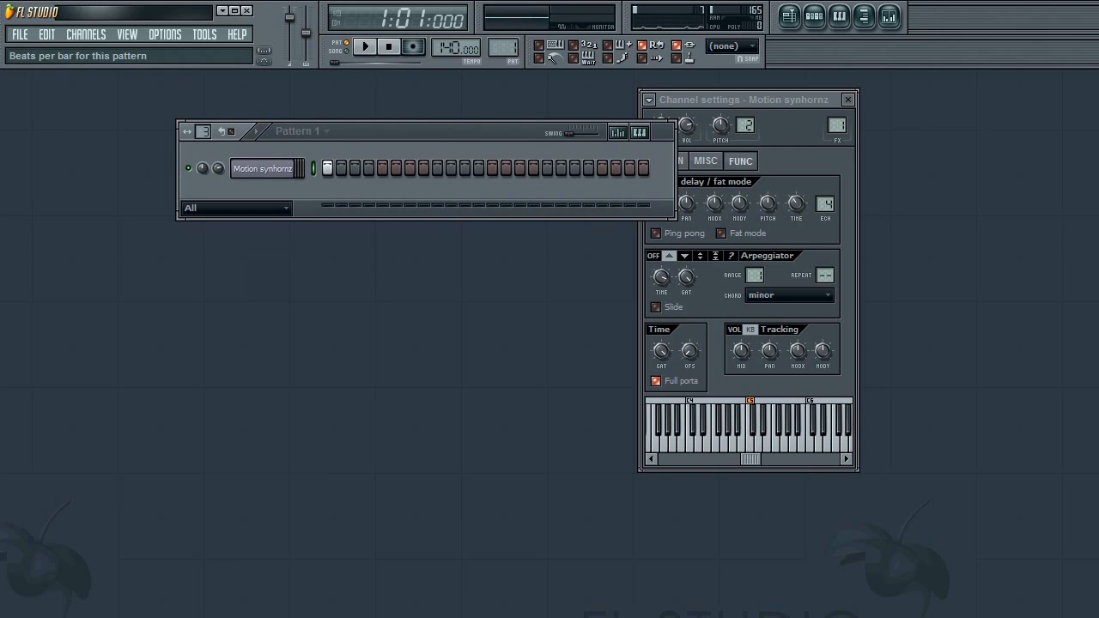
{"action": "scroll", "coordinate": [204, 131], "scroll_direction": "up", "scroll_amount": 1}
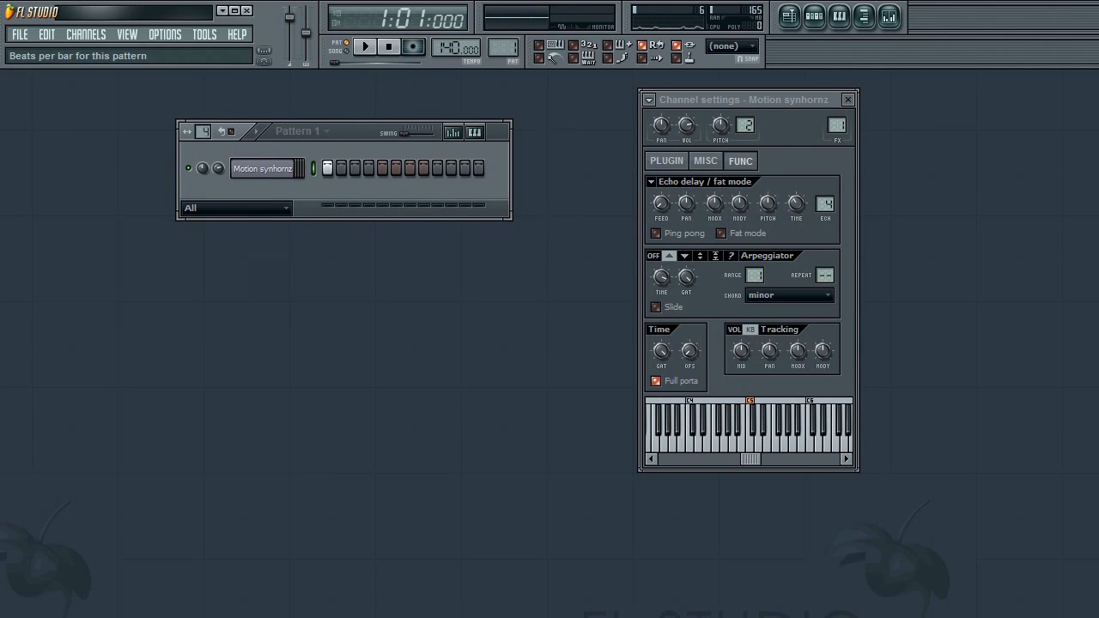
Choose a preset value for the arpeggiator time and audition the 4-beat pattern briefly
{"action": "right_click", "coordinate": [663, 279]}
{"action": "mouse_move", "coordinate": [729, 309]}
{"action": "left_click", "coordinate": [832, 388]}
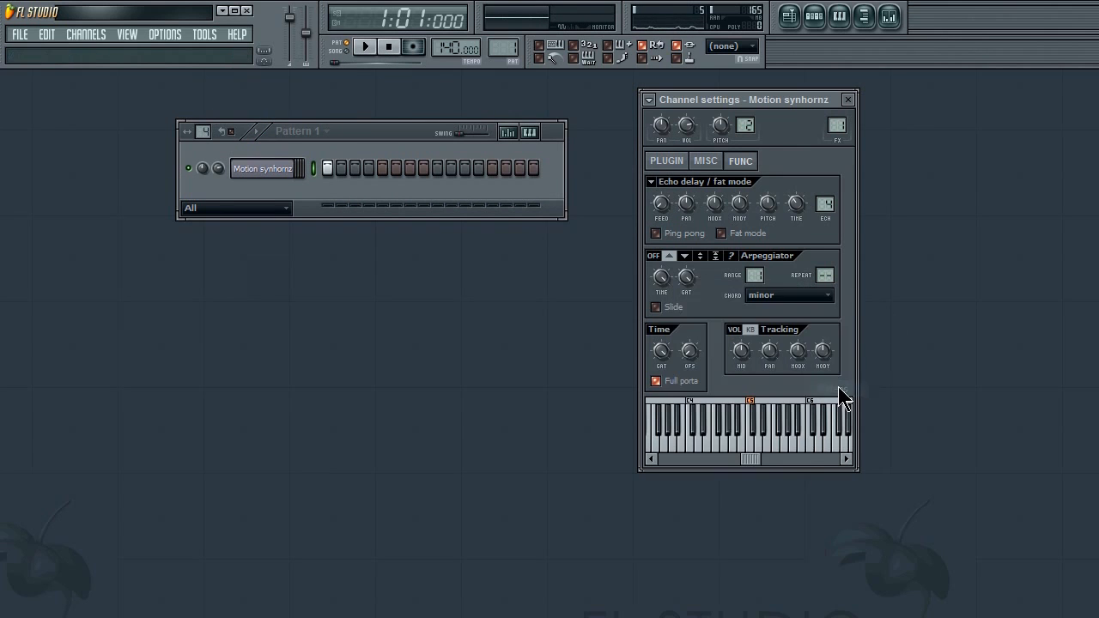
{"action": "left_click", "coordinate": [365, 47]}
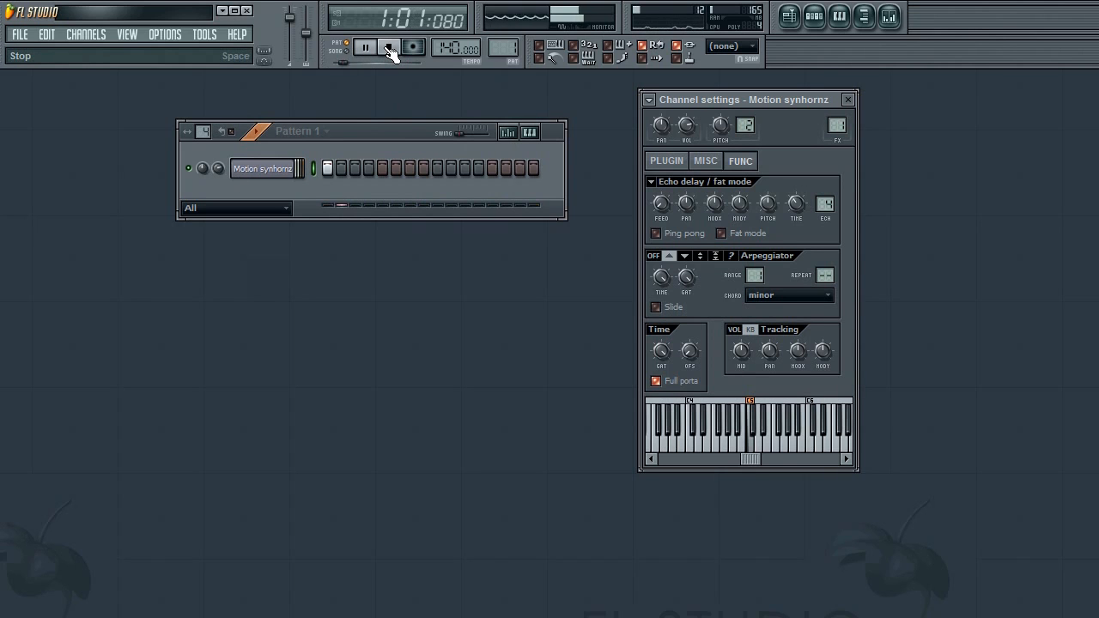
{"action": "left_click", "coordinate": [389, 49]}
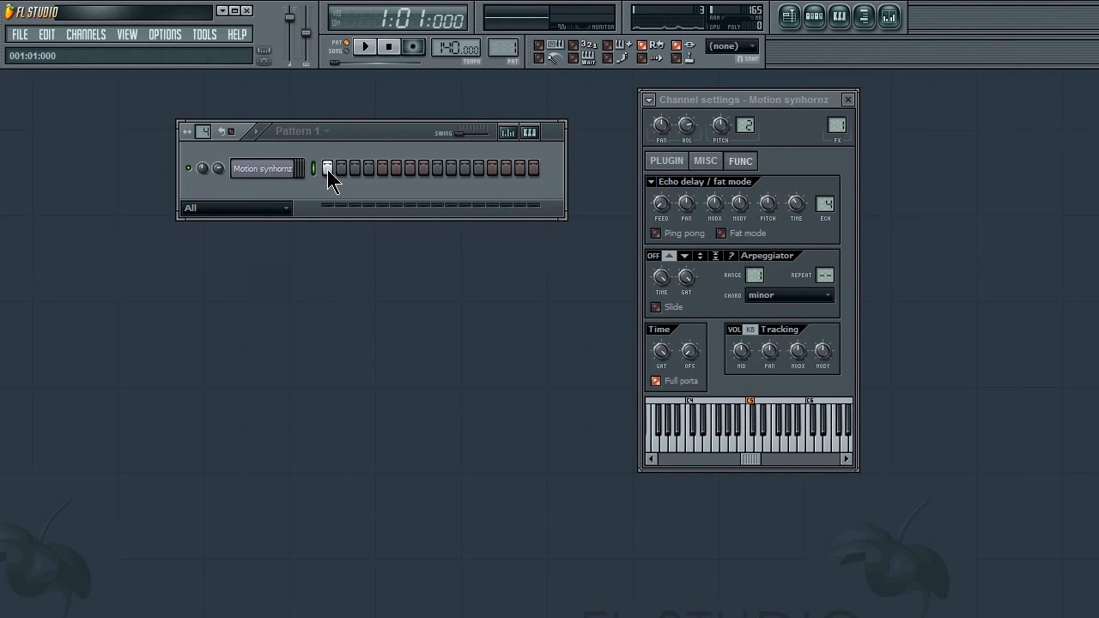
Send the Motion synhornz step to the piano roll, and shorten its C5 note to 48 ticks before deleting it
{"action": "mouse_move", "coordinate": [328, 166]}
{"action": "left_mouse_down"}
{"action": "mouse_move", "coordinate": [552, 167]}
{"action": "mouse_move", "coordinate": [326, 168]}
{"action": "left_mouse_up"}
{"action": "right_click", "coordinate": [298, 171]}
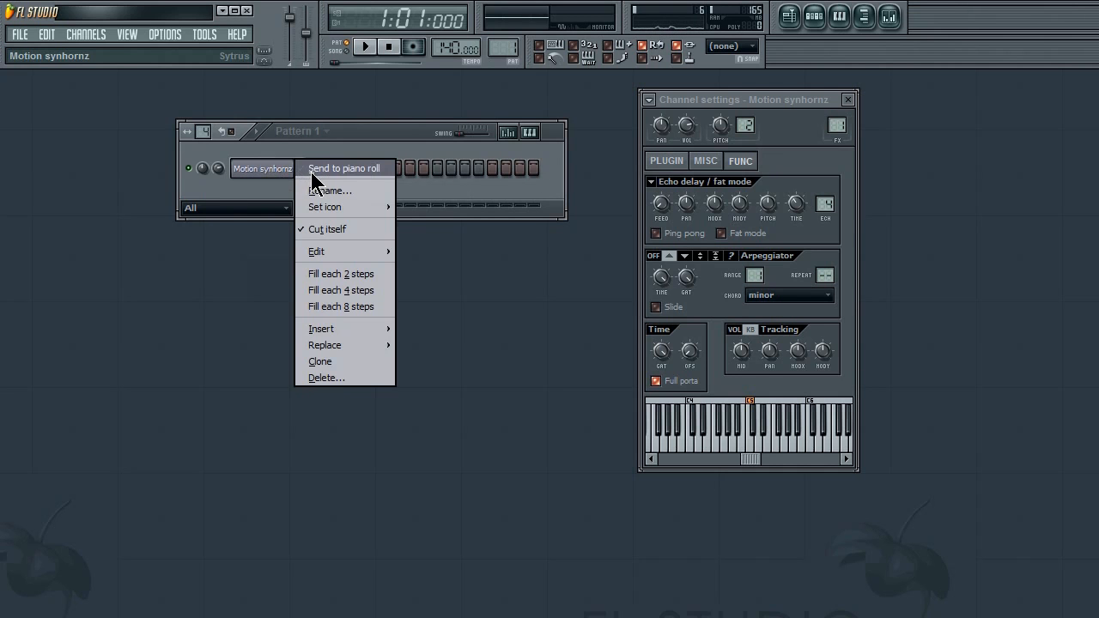
{"action": "left_click", "coordinate": [312, 172]}
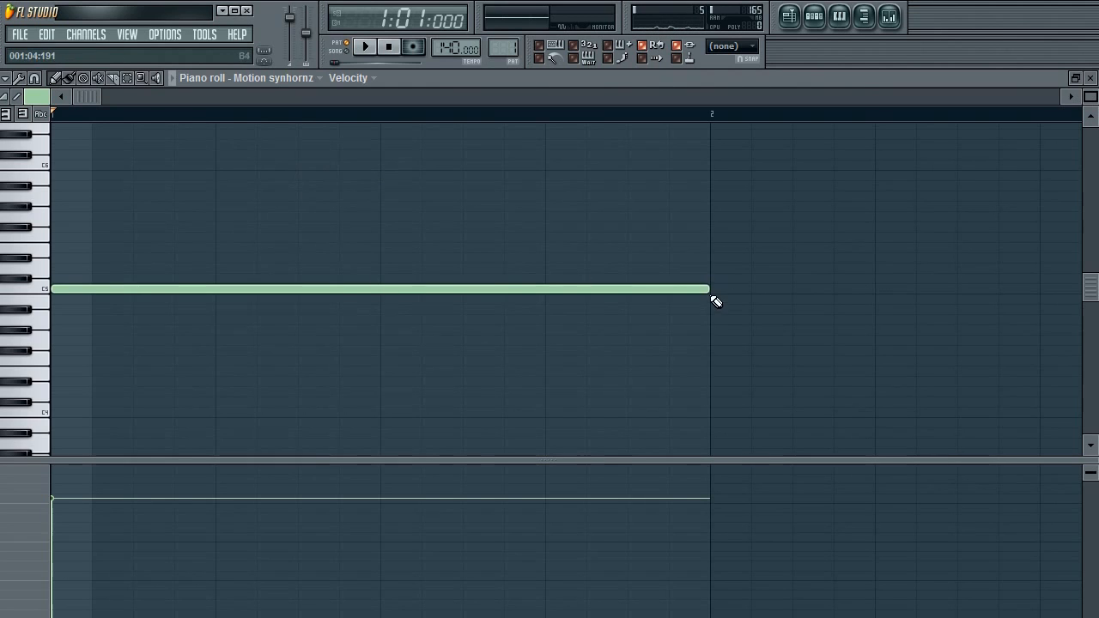
{"action": "left_click_drag", "start_coordinate": [709, 289], "coordinate": [91, 289]}
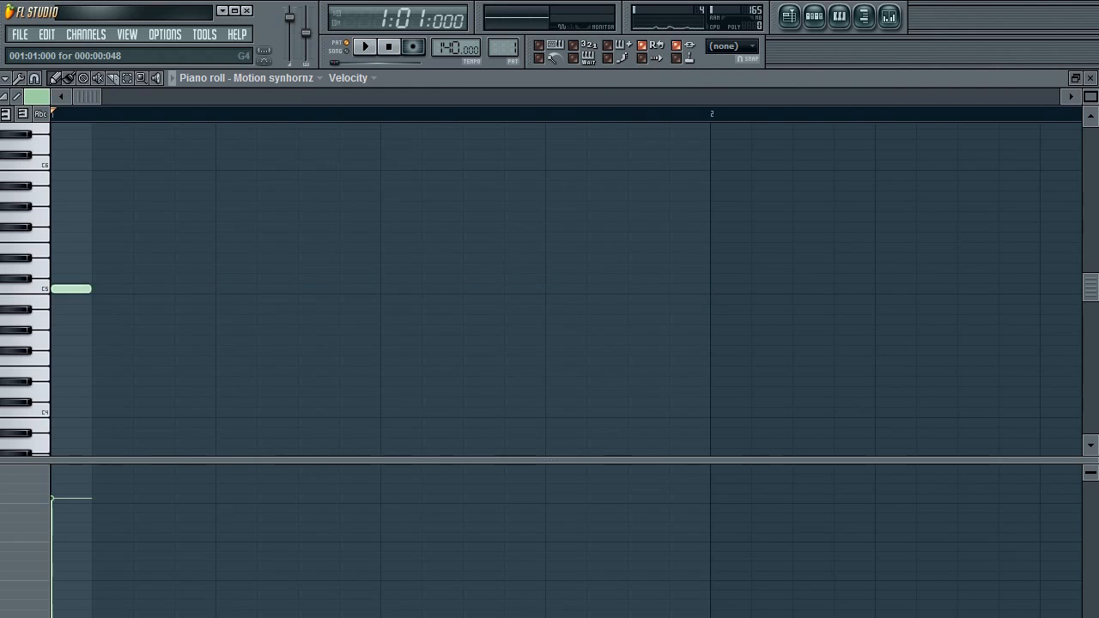
{"action": "right_click", "coordinate": [65, 287]}
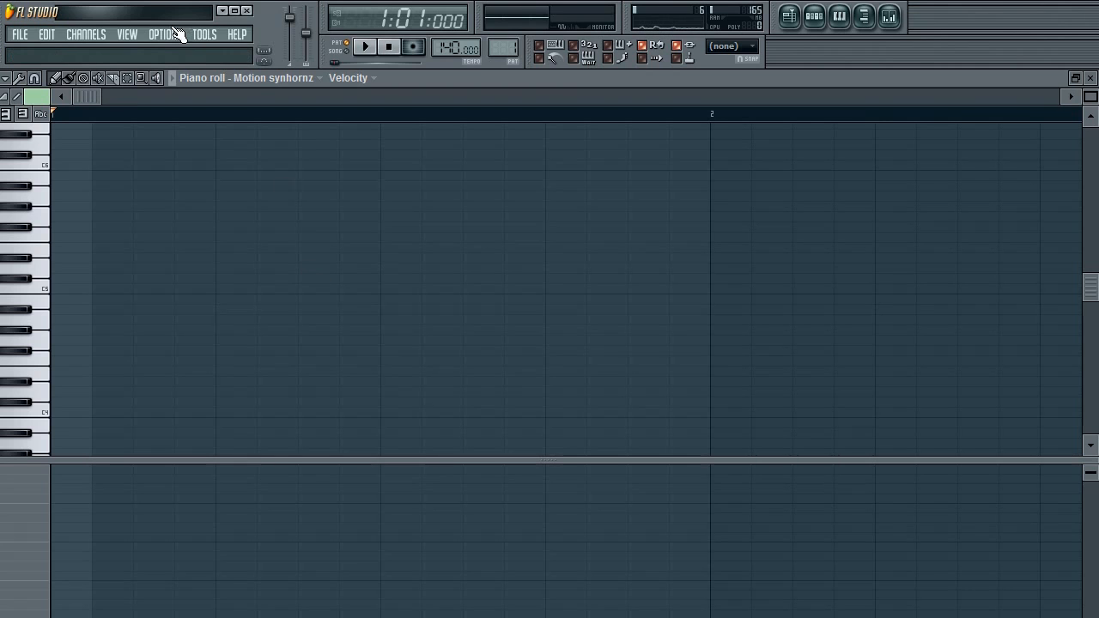
Open the project's general settings and set the timebase to 96 PPQ
{"action": "left_click", "coordinate": [204, 34]}
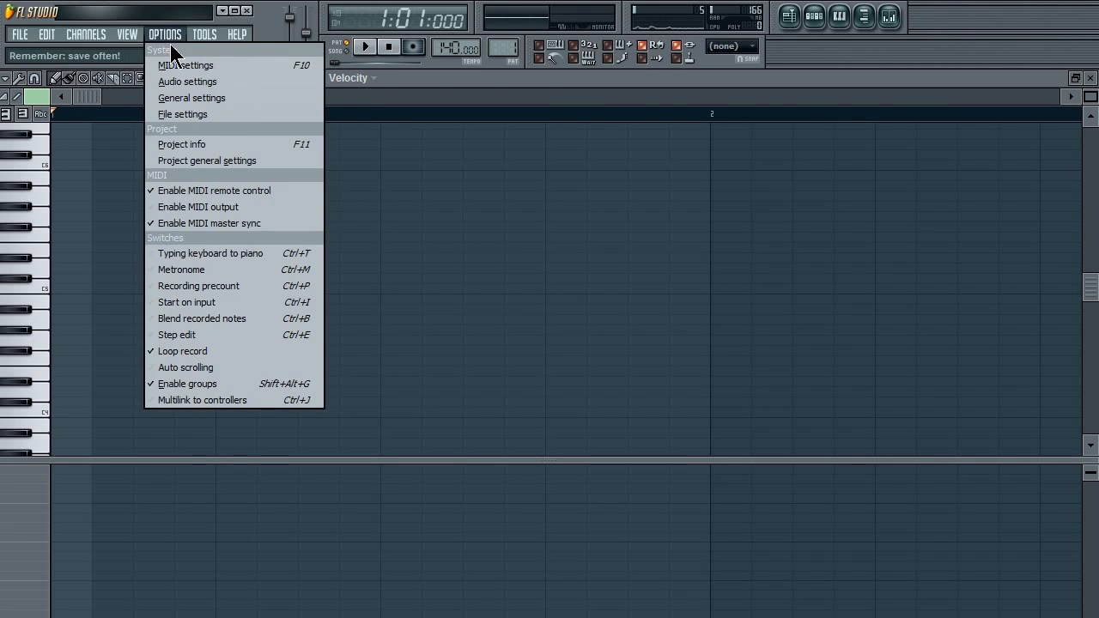
{"action": "left_click", "coordinate": [190, 98]}
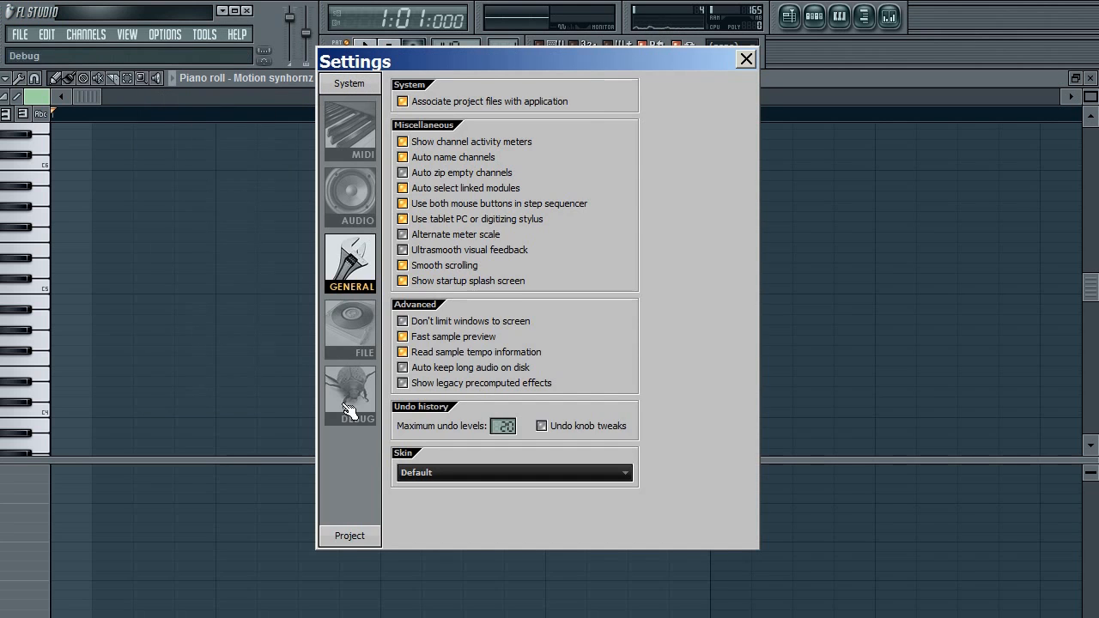
{"action": "left_click", "coordinate": [352, 536]}
{"action": "left_click_drag", "start_coordinate": [486, 58], "coordinate": [590, 78]}
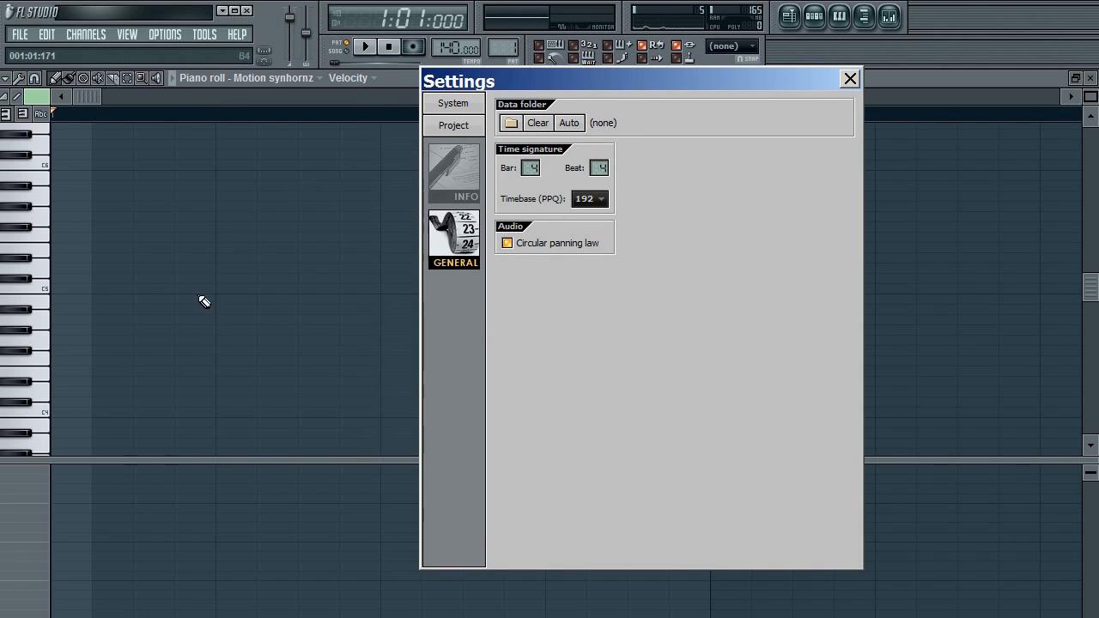
{"action": "left_click", "coordinate": [592, 201]}
{"action": "left_click", "coordinate": [592, 267]}
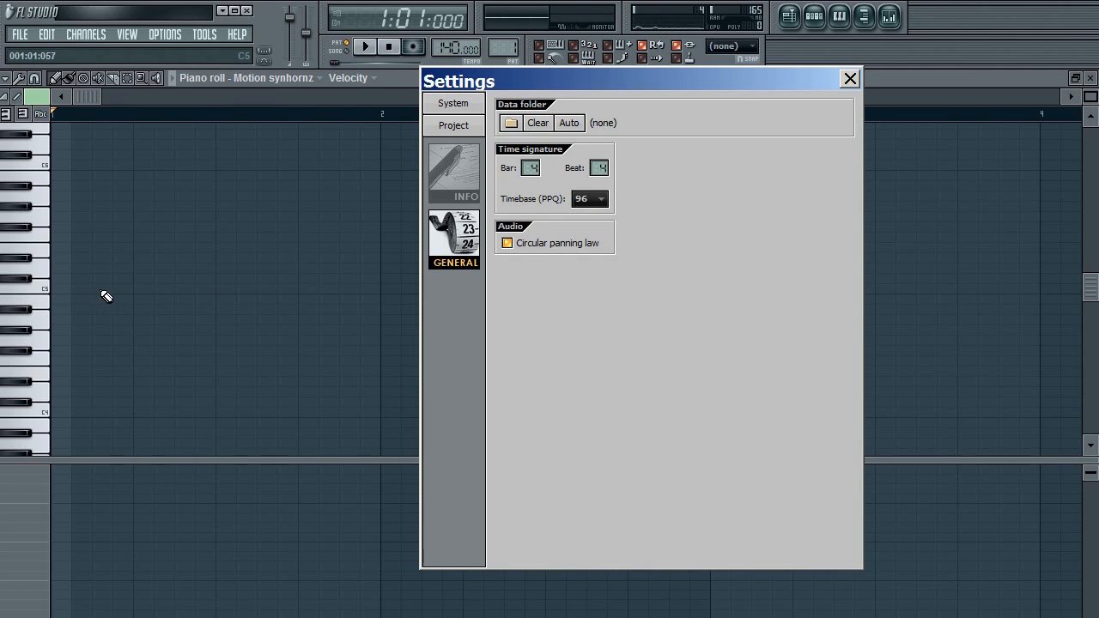
Try project timebases of 192 and 384 PPQ, and set it back to 96 PPQ
{"action": "left_click", "coordinate": [597, 206]}
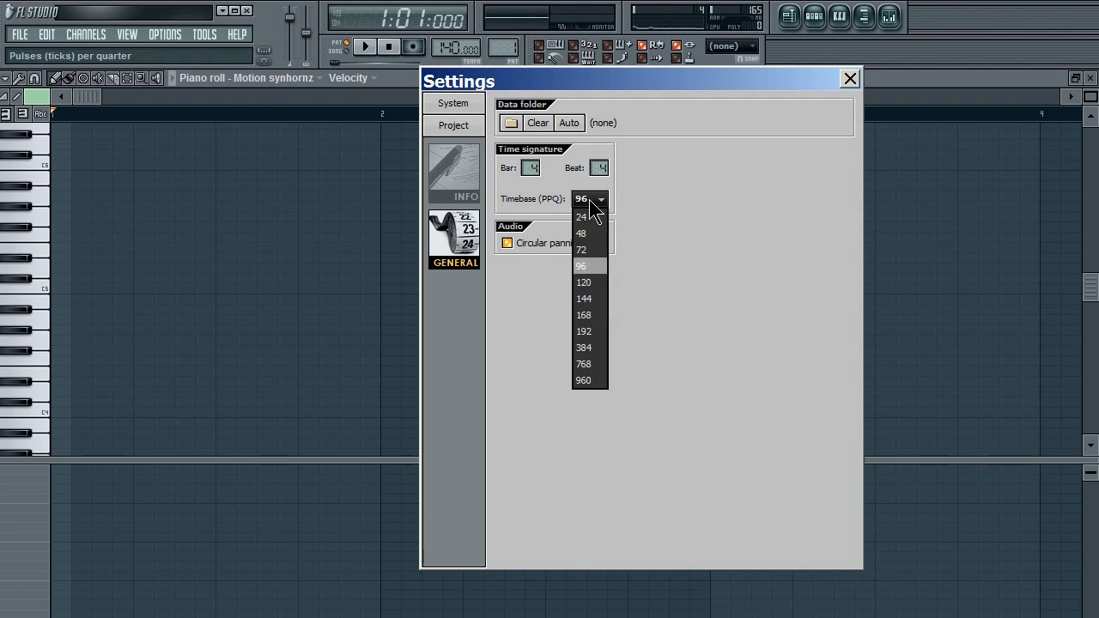
{"action": "left_click", "coordinate": [594, 331]}
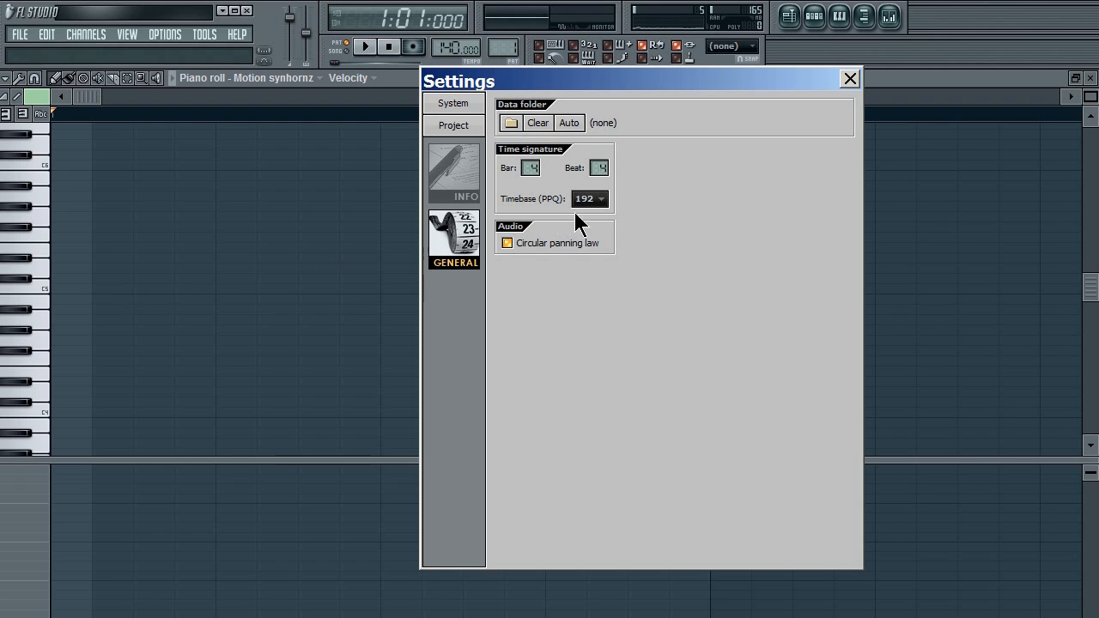
{"action": "left_click", "coordinate": [596, 199]}
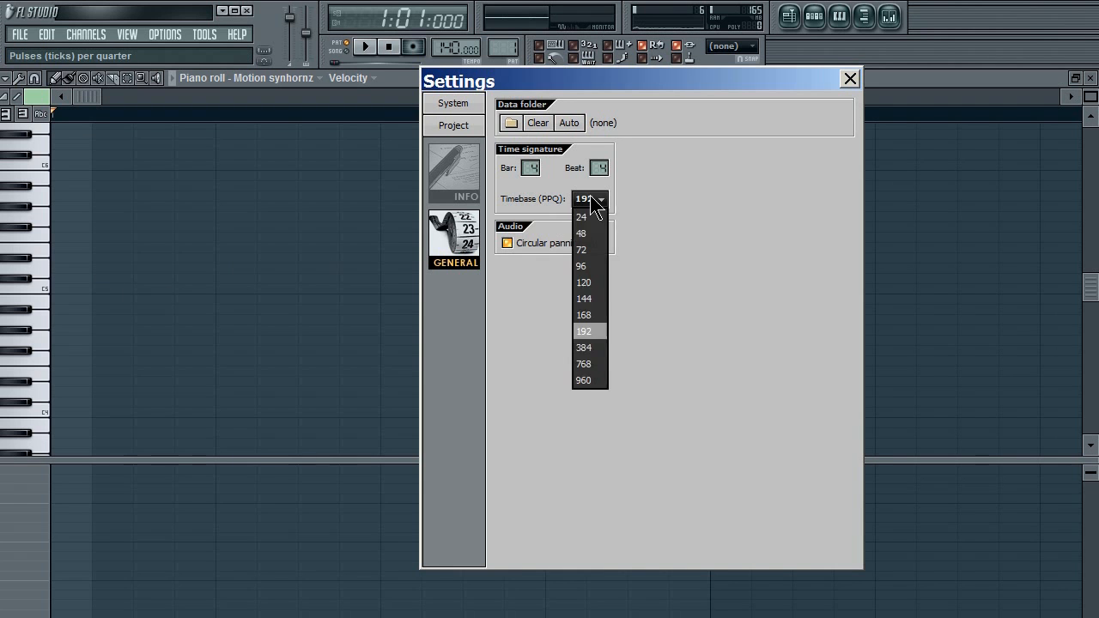
{"action": "left_click", "coordinate": [584, 343]}
{"action": "left_click", "coordinate": [597, 199]}
{"action": "left_click", "coordinate": [591, 264]}
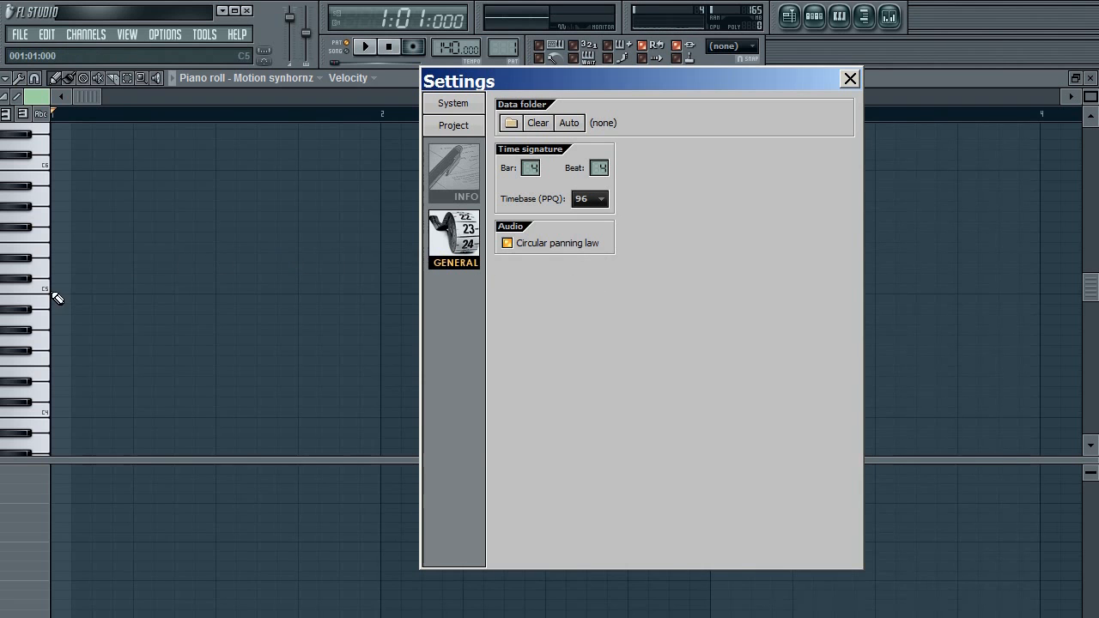
Step the project timebase through 120 and 168 PPQ, and leave it at 192 PPQ
{"action": "left_click", "coordinate": [580, 199]}
{"action": "left_click", "coordinate": [595, 284]}
{"action": "left_click", "coordinate": [588, 205]}
{"action": "left_click", "coordinate": [589, 315]}
{"action": "left_click", "coordinate": [589, 204]}
{"action": "left_click", "coordinate": [590, 331]}
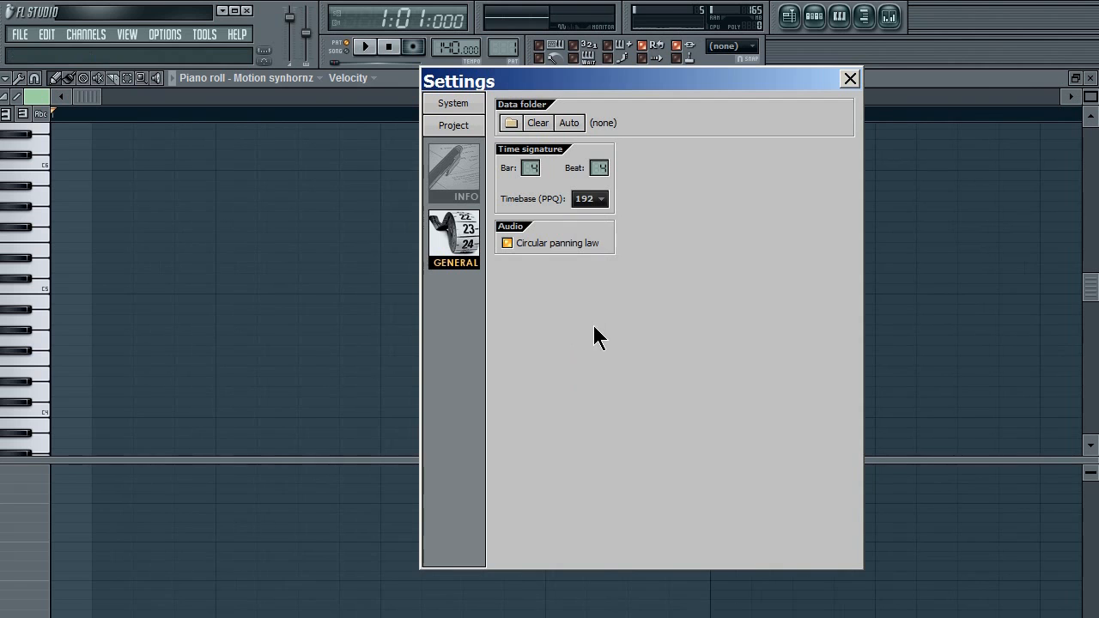
Compare the piano roll grid at timebases of 24, 48 and 96 PPQ
{"action": "left_click", "coordinate": [596, 204]}
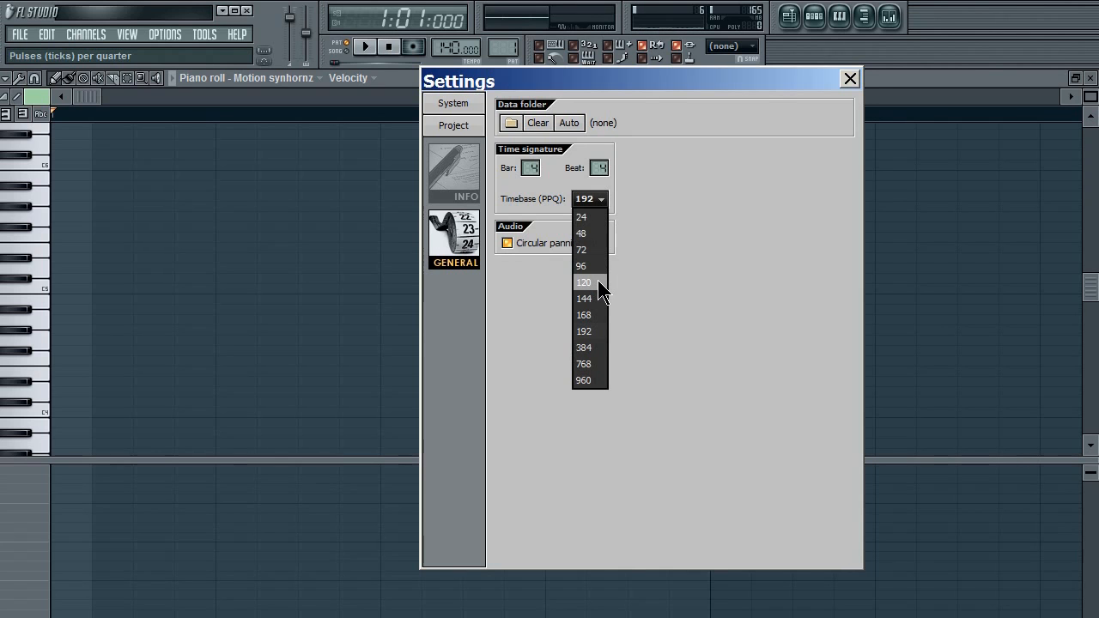
{"action": "left_click", "coordinate": [590, 223]}
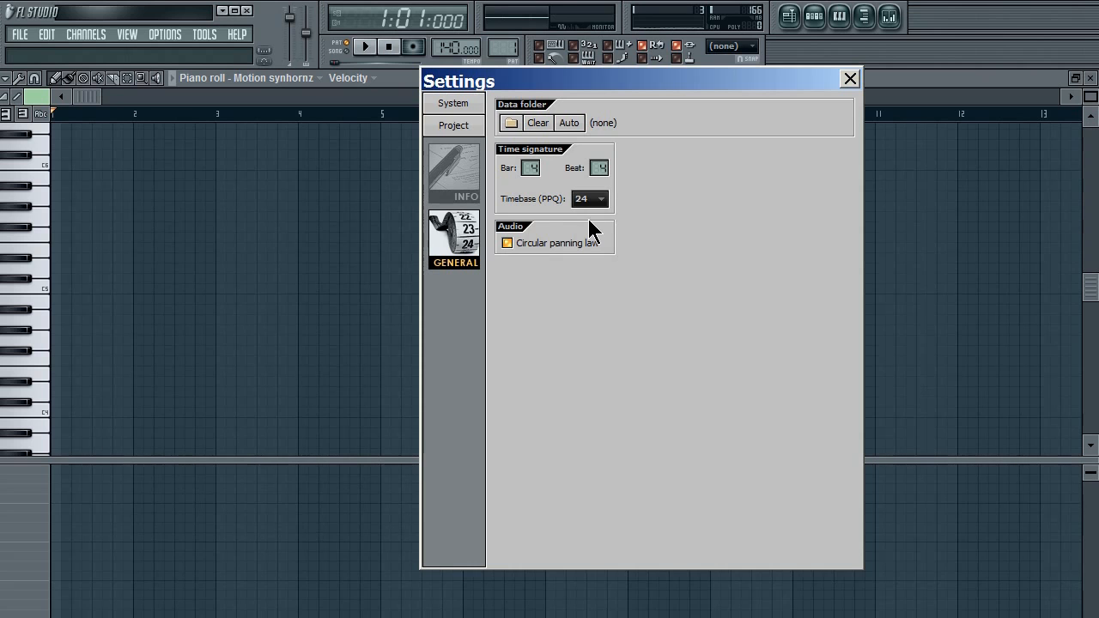
{"action": "left_click", "coordinate": [594, 207]}
{"action": "left_click", "coordinate": [595, 232]}
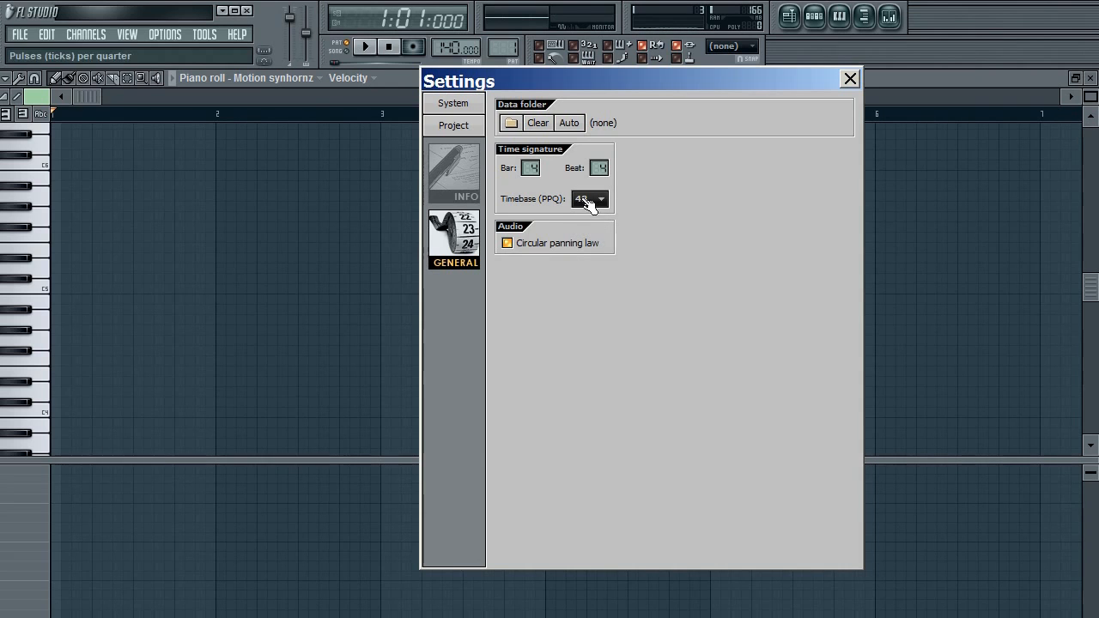
{"action": "left_click", "coordinate": [588, 200]}
{"action": "left_click", "coordinate": [592, 266]}
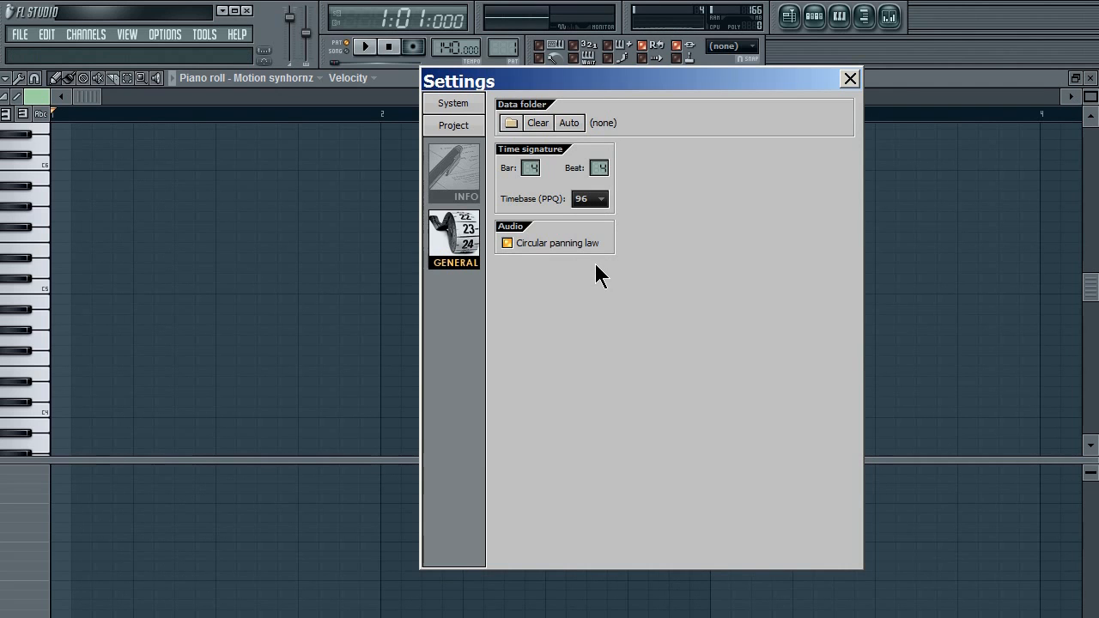
Switch the timebase to 384 and 120 PPQ to compare the grid, and restore it to 96 PPQ
{"action": "left_click", "coordinate": [595, 200]}
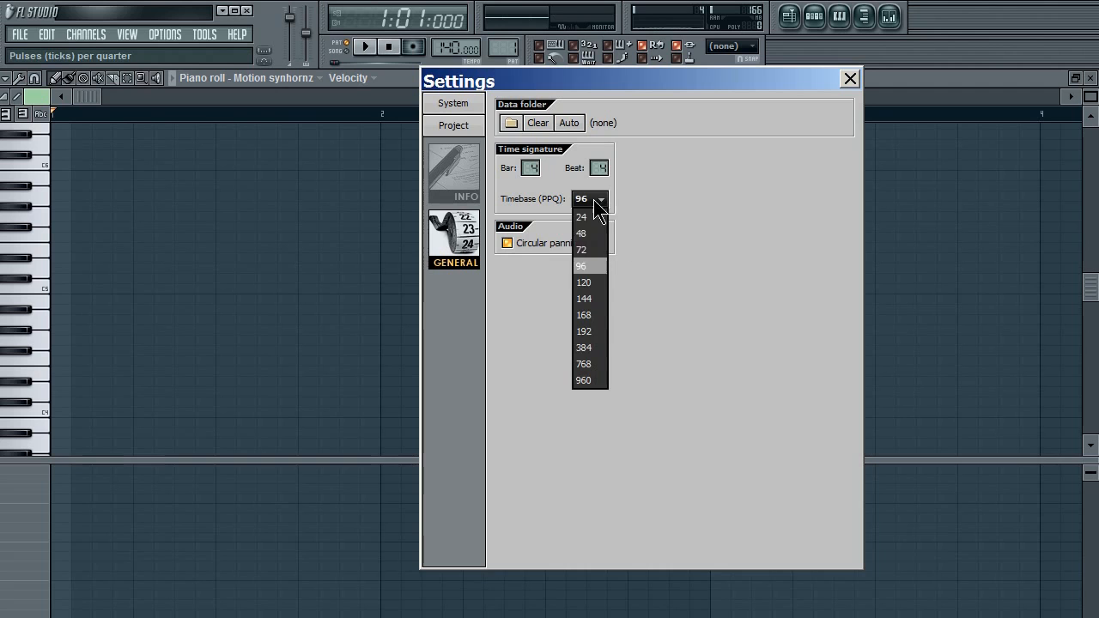
{"action": "left_click", "coordinate": [598, 348]}
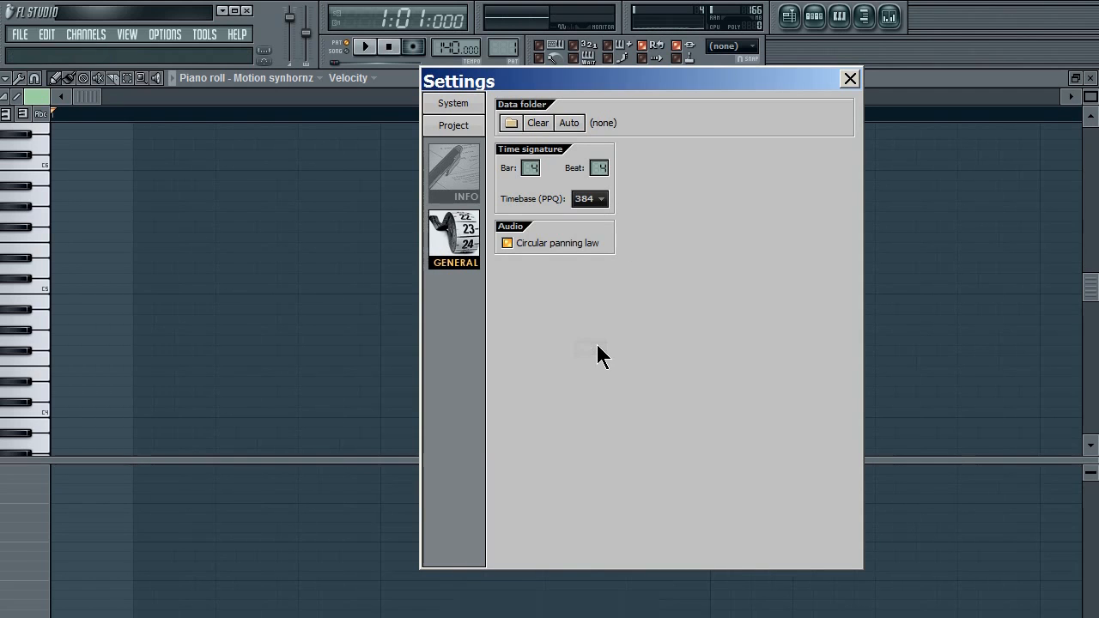
{"action": "left_click", "coordinate": [589, 199]}
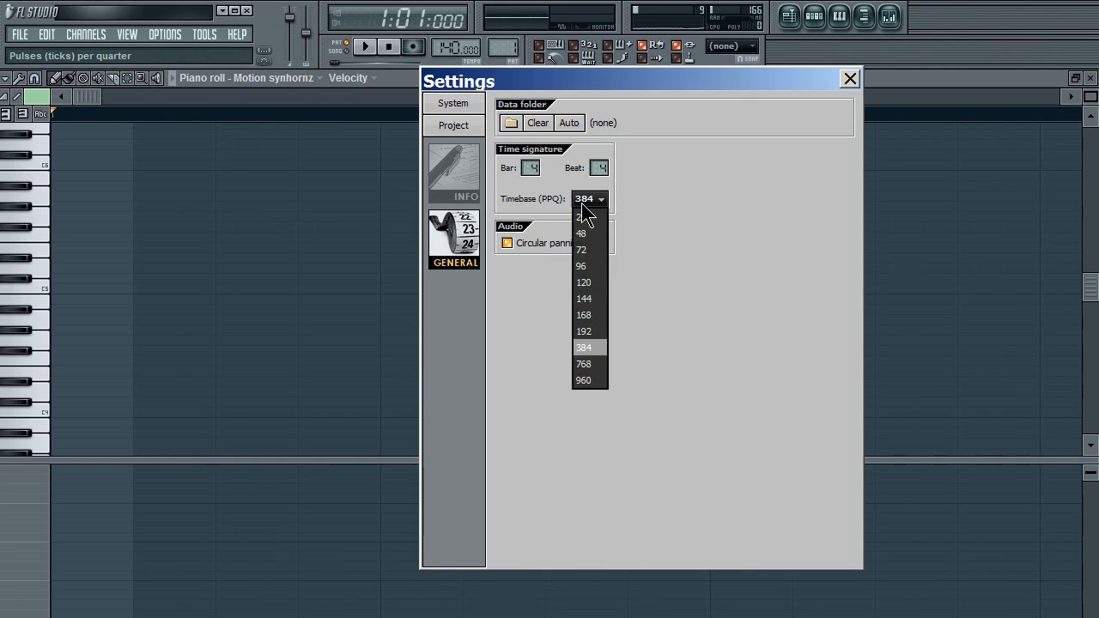
{"action": "left_click", "coordinate": [594, 283]}
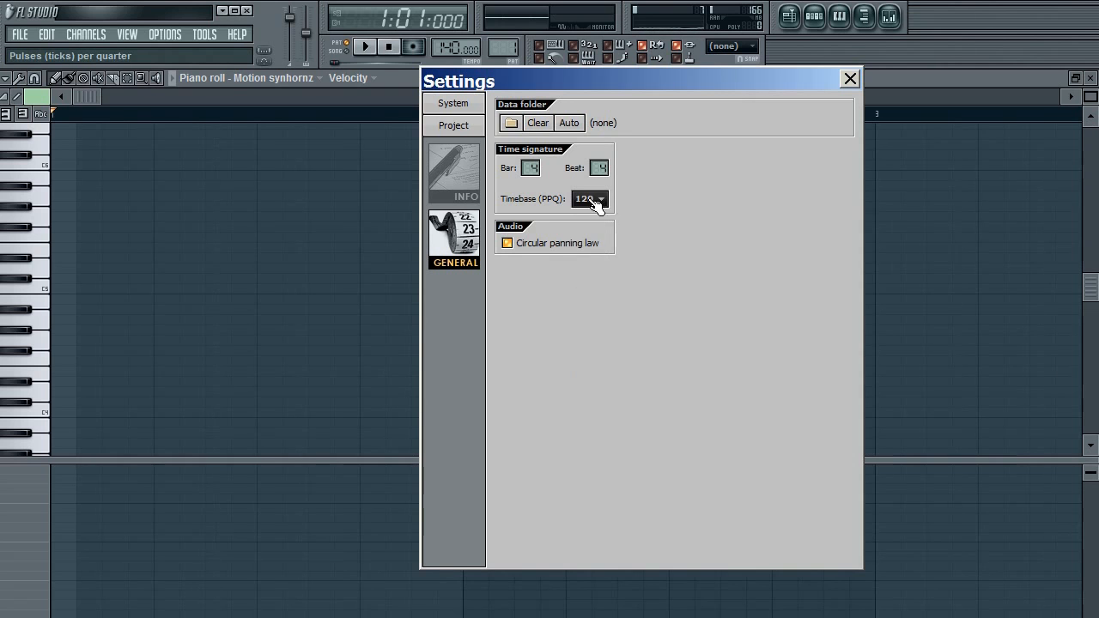
{"action": "left_click", "coordinate": [591, 199]}
{"action": "left_click", "coordinate": [597, 267]}
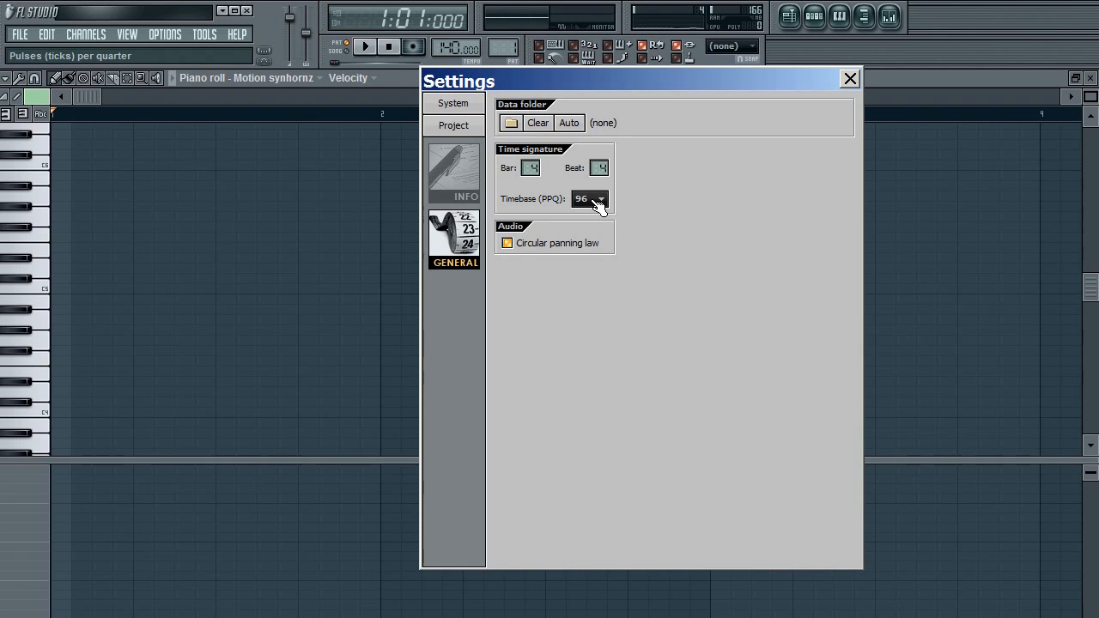
Cycle the timebase through 24, 192 and 96 PPQ, and finish with it set to 24 PPQ
{"action": "left_click", "coordinate": [597, 206]}
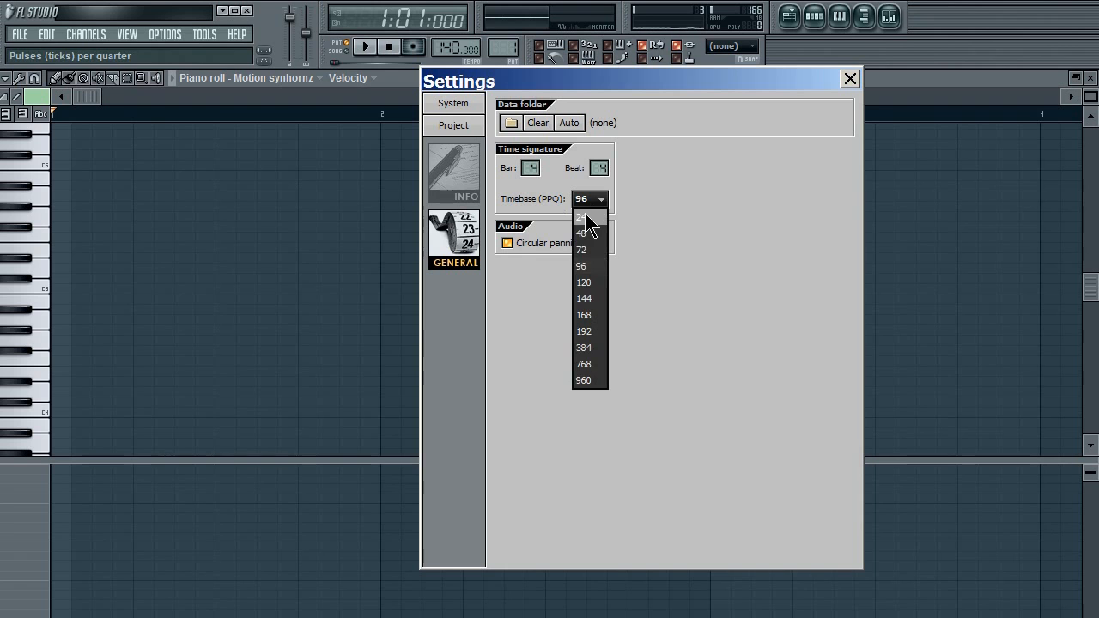
{"action": "left_click", "coordinate": [590, 218]}
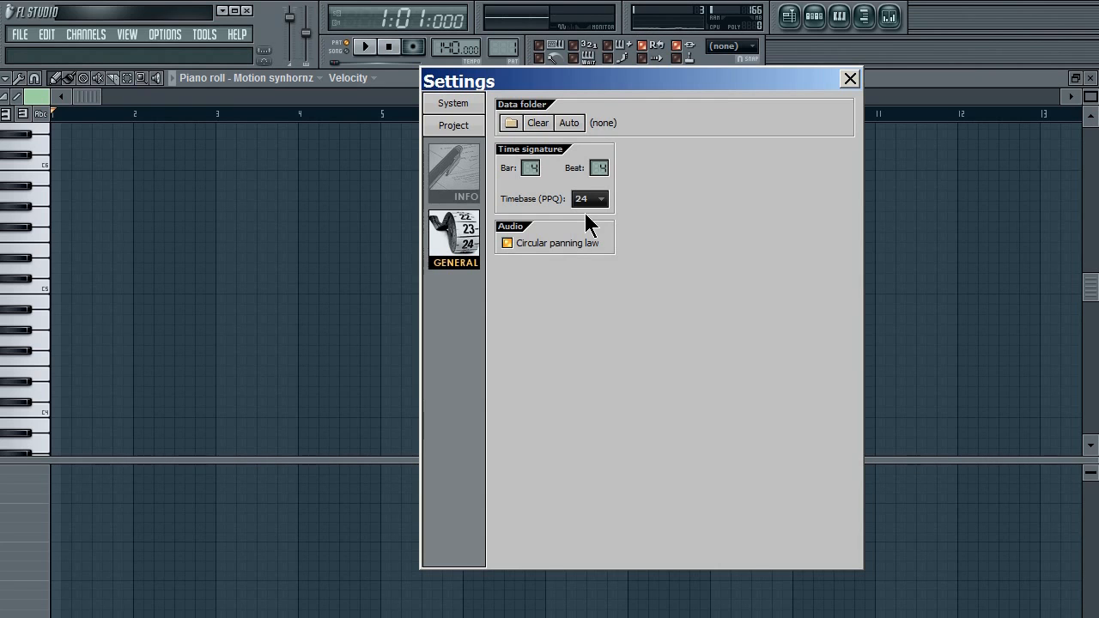
{"action": "left_click", "coordinate": [598, 199]}
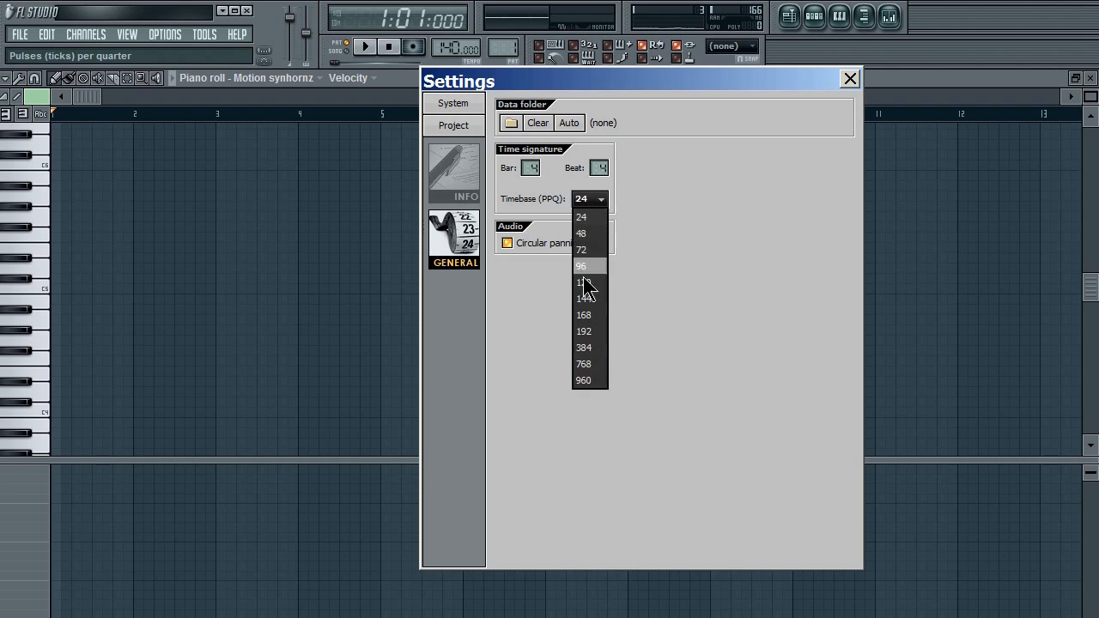
{"action": "left_click", "coordinate": [594, 329]}
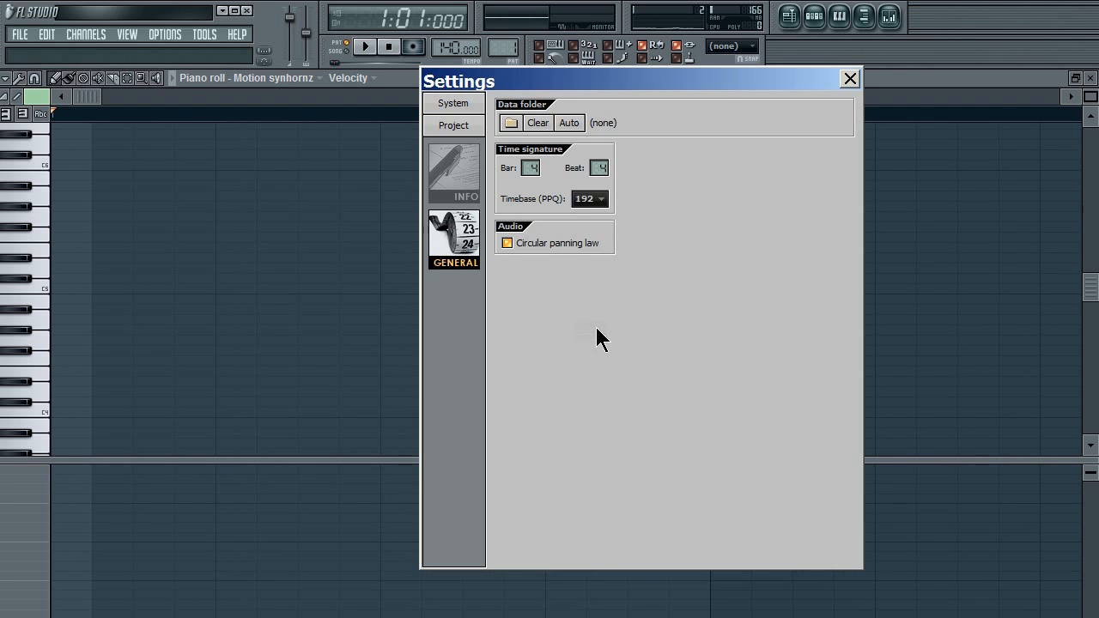
{"action": "left_click", "coordinate": [590, 205]}
{"action": "left_click", "coordinate": [592, 267]}
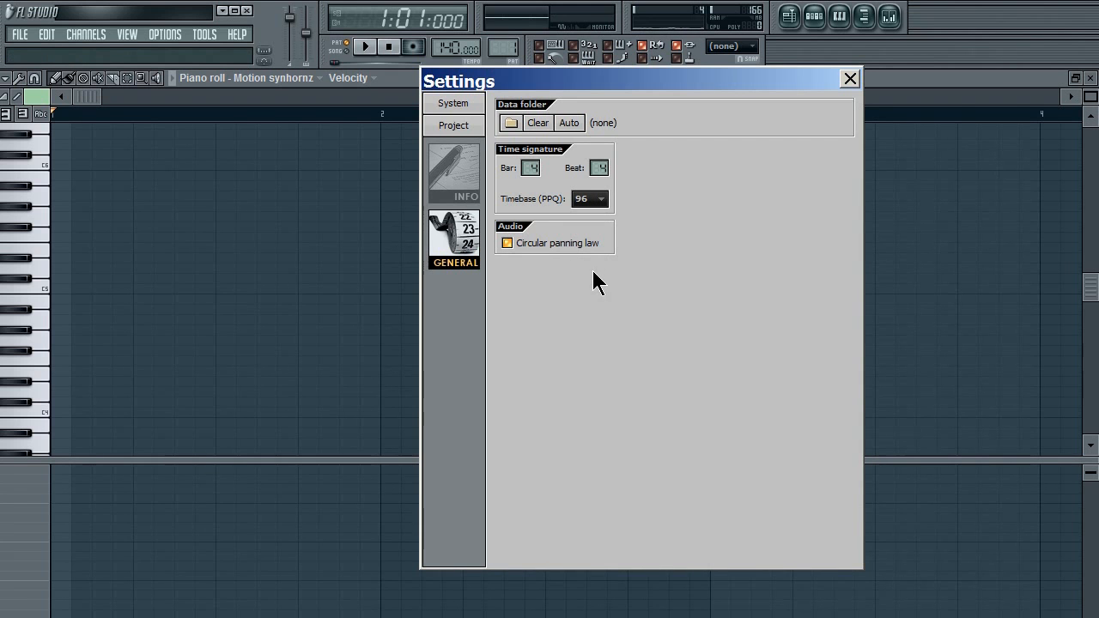
{"action": "left_click", "coordinate": [582, 201]}
{"action": "left_click", "coordinate": [589, 215]}
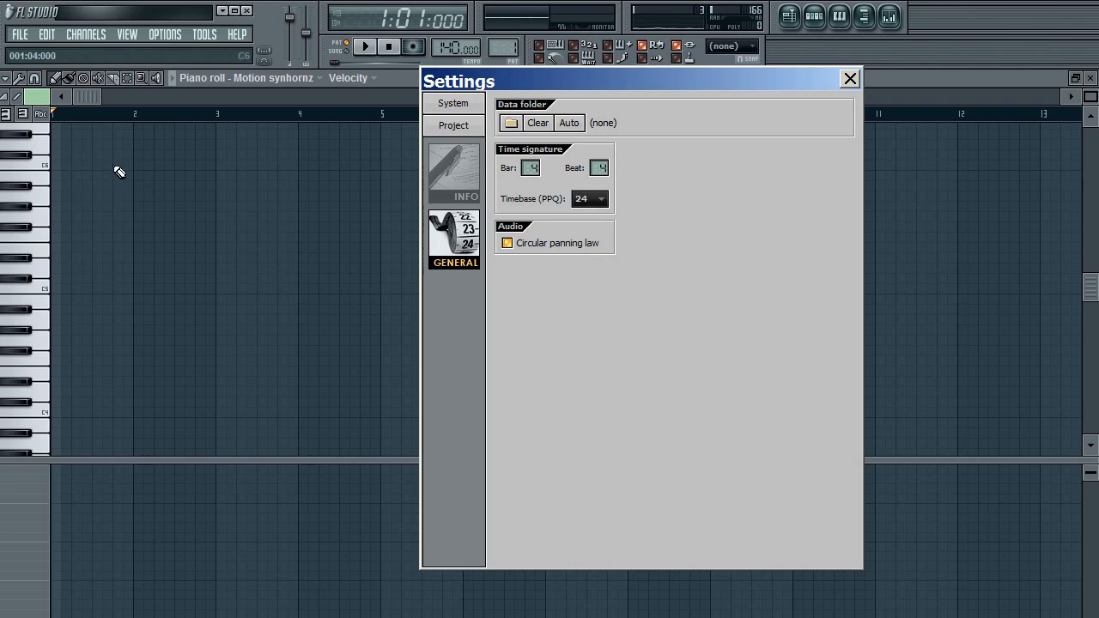
Compare the piano roll grid at timebases of 192 and 384 PPQ, and leave the project settings with 192 PPQ selected
{"action": "left_click", "coordinate": [586, 202]}
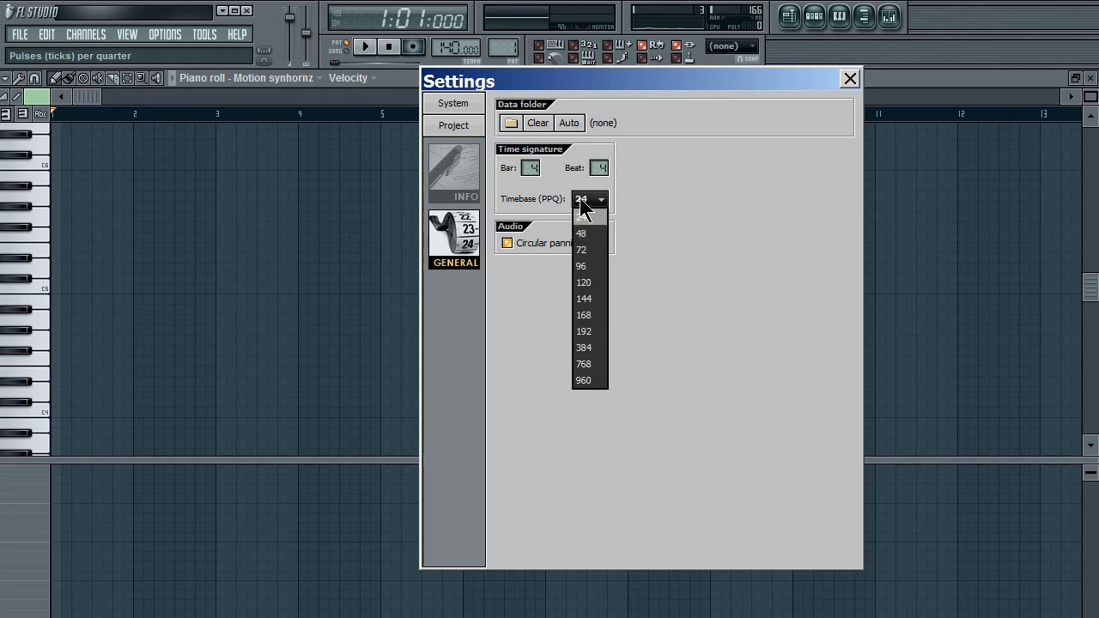
{"action": "left_click", "coordinate": [603, 330]}
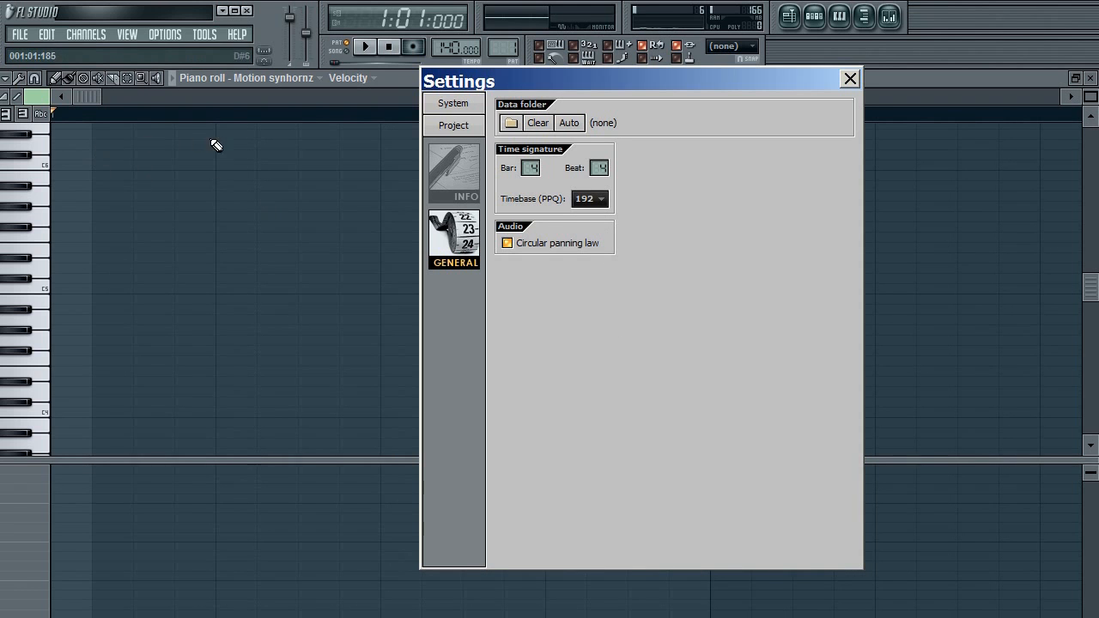
{"action": "left_click", "coordinate": [586, 200]}
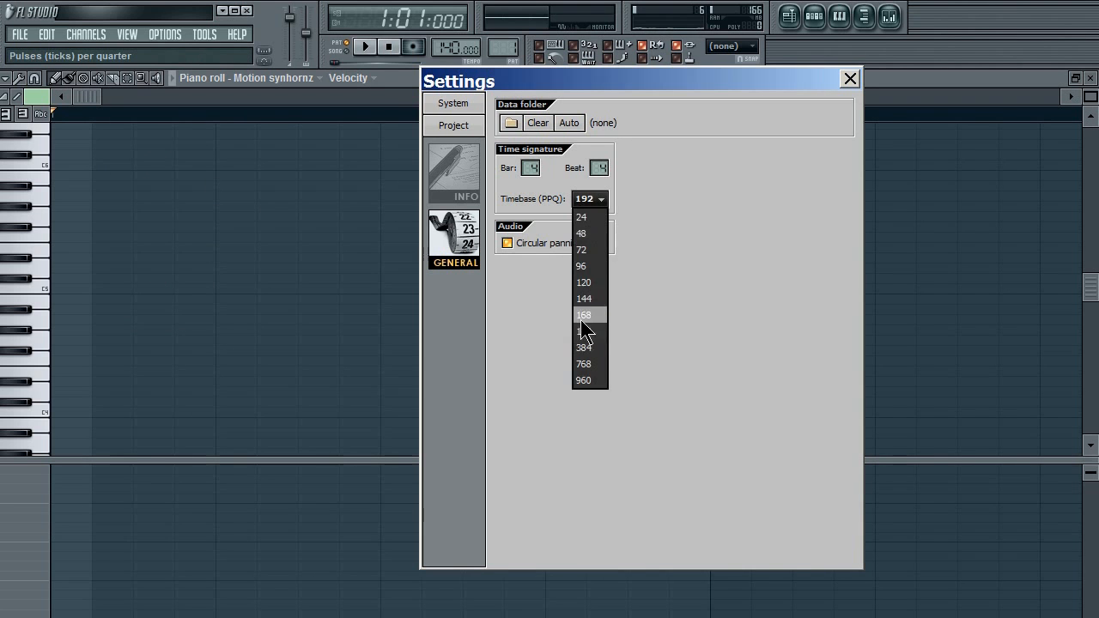
{"action": "left_click", "coordinate": [587, 348]}
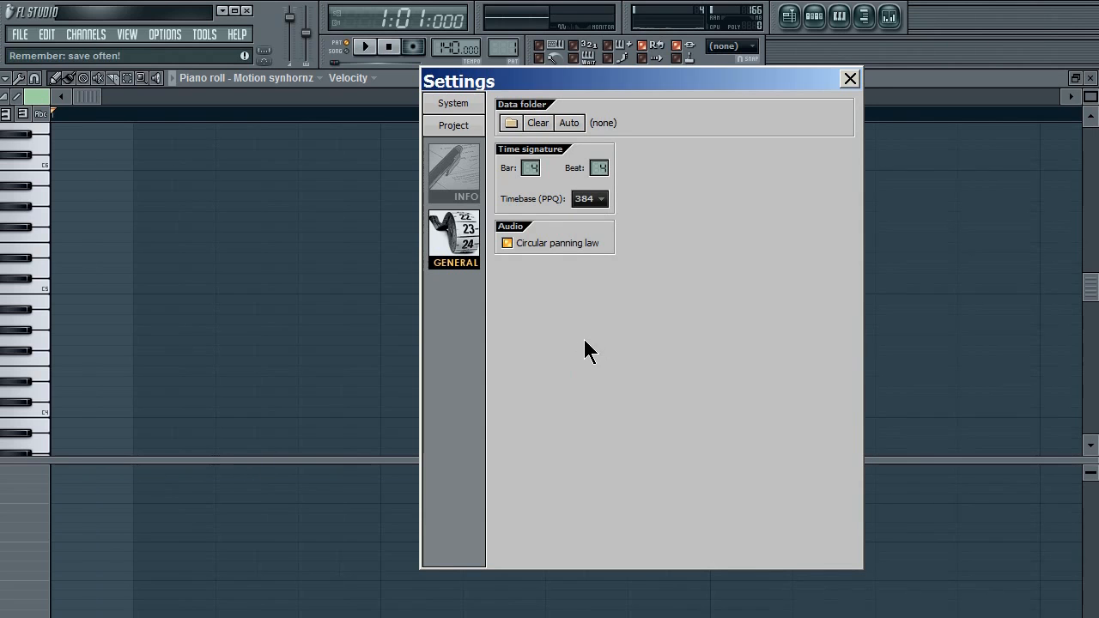
{"action": "left_click", "coordinate": [592, 200]}
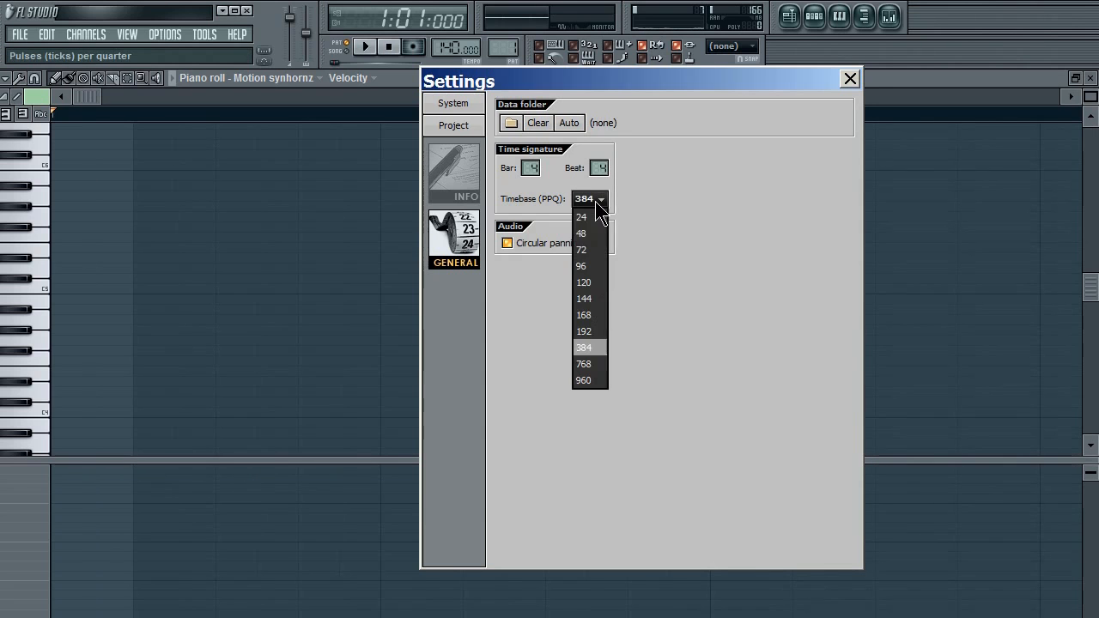
{"action": "left_click", "coordinate": [590, 331]}
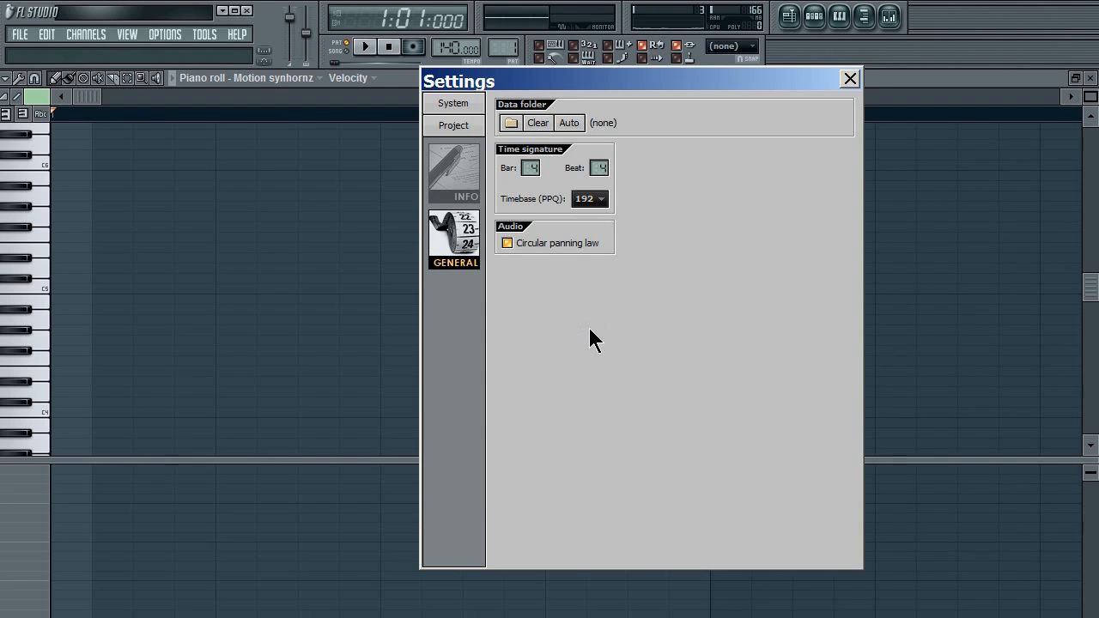
{"action": "left_click", "coordinate": [849, 80]}
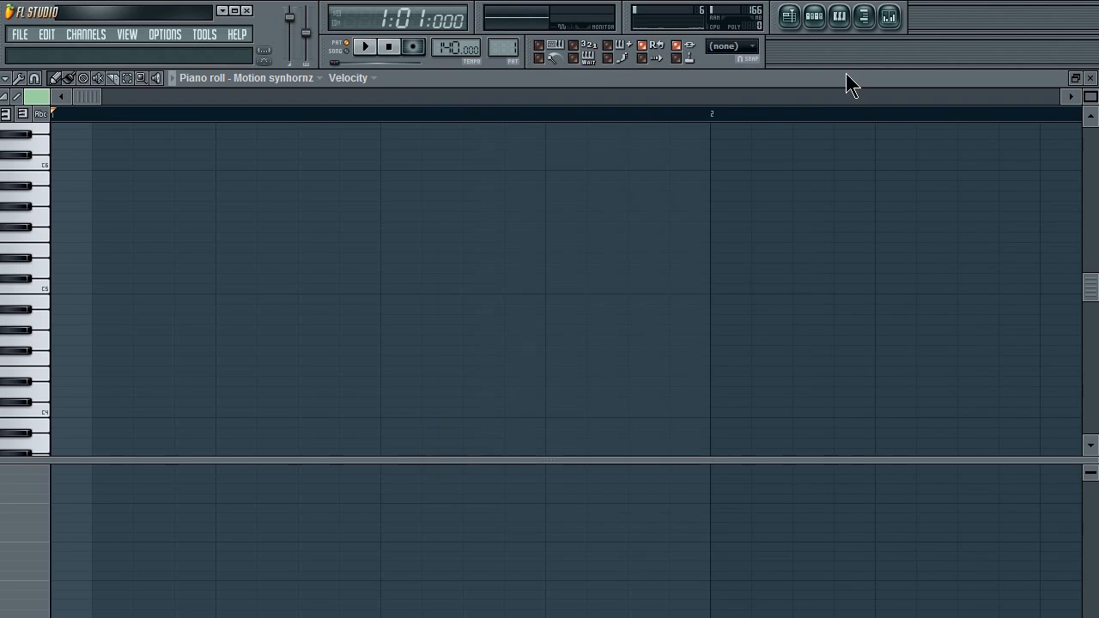
Fill bar 1 with sixteen one-step C5 notes, placing the first four singly and painting the remaining twelve
{"action": "left_click", "coordinate": [57, 290]}
{"action": "left_click", "coordinate": [99, 290]}
{"action": "left_click", "coordinate": [143, 290]}
{"action": "left_click", "coordinate": [184, 290]}
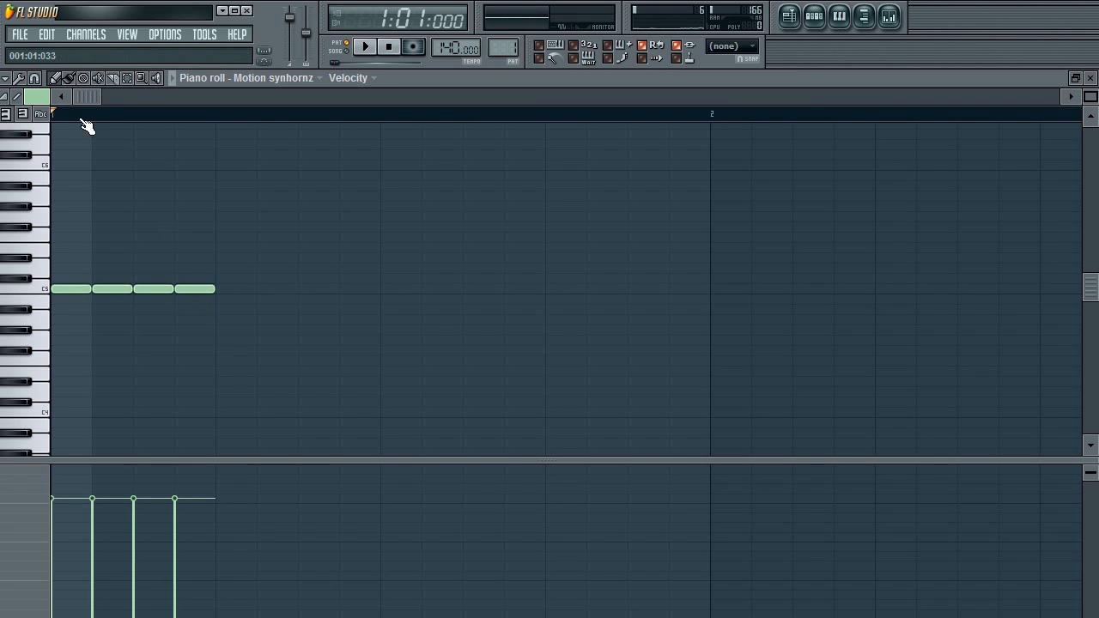
{"action": "left_click", "coordinate": [72, 79]}
{"action": "left_click_drag", "start_coordinate": [222, 290], "coordinate": [673, 296]}
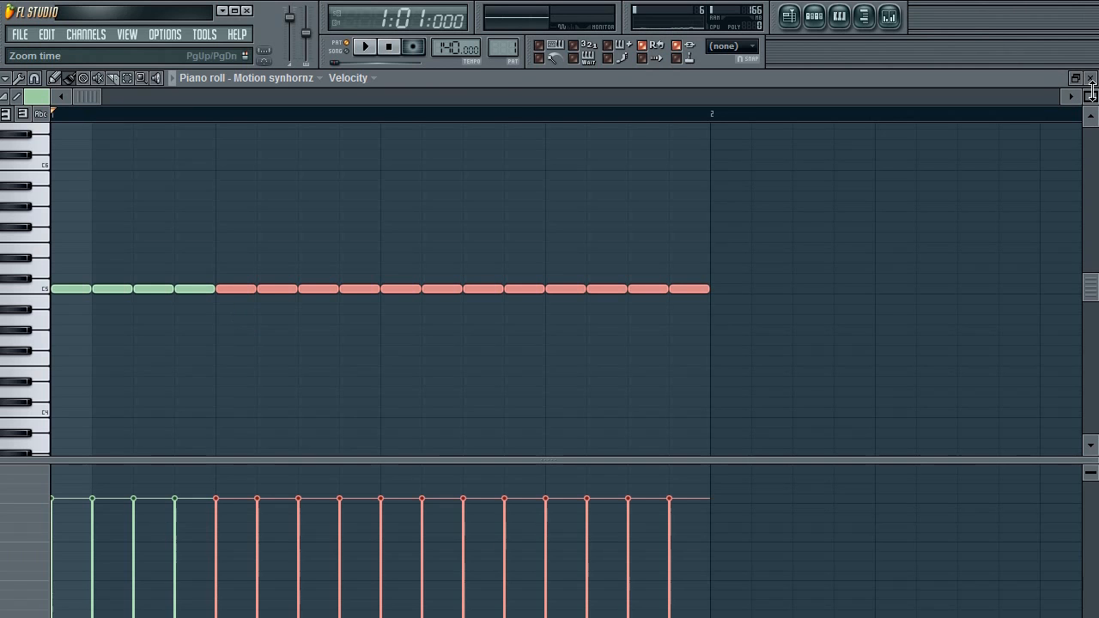
Mark bar 1 as the time selection on the piano roll timeline, comparing it with the bars after it
{"action": "mouse_move", "coordinate": [1090, 96]}
{"action": "left_mouse_down"}
{"action": "mouse_move", "coordinate": [1090, 141]}
{"action": "mouse_move", "coordinate": [1090, 103]}
{"action": "left_mouse_up"}
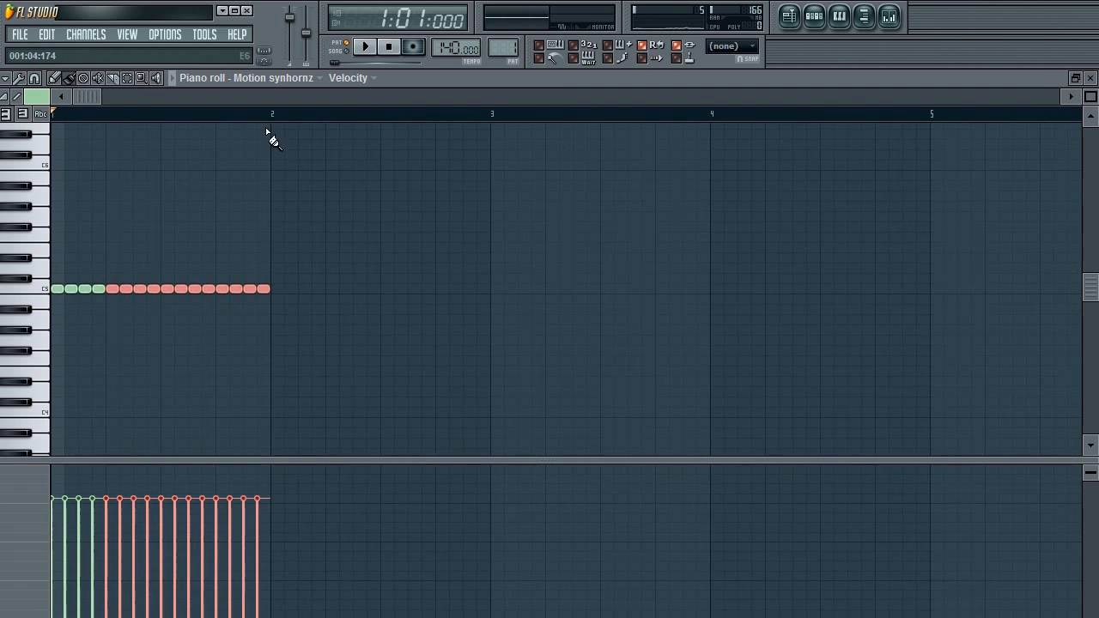
{"action": "mouse_move", "coordinate": [271, 115]}
{"action": "left_mouse_down"}
{"action": "mouse_move", "coordinate": [110, 128]}
{"action": "mouse_move", "coordinate": [171, 135]}
{"action": "mouse_move", "coordinate": [276, 124]}
{"action": "mouse_move", "coordinate": [6, 116]}
{"action": "left_mouse_up"}
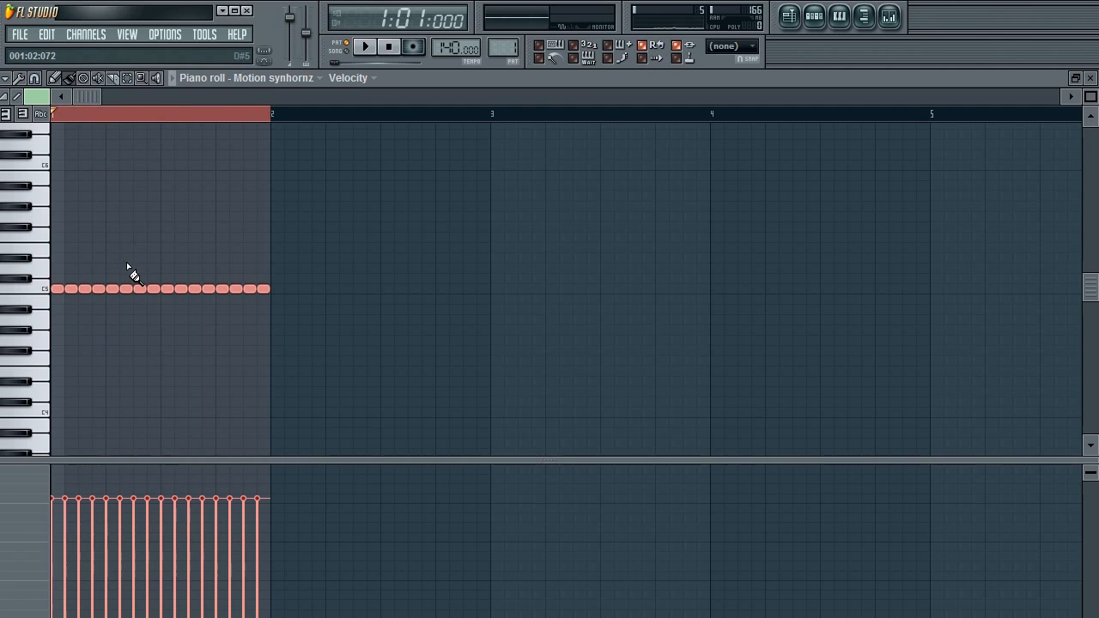
{"action": "mouse_move", "coordinate": [276, 125]}
{"action": "left_mouse_down"}
{"action": "mouse_move", "coordinate": [873, 115]}
{"action": "mouse_move", "coordinate": [735, 120]}
{"action": "left_mouse_up"}
{"action": "left_click", "coordinate": [275, 120]}
{"action": "left_click_drag", "start_coordinate": [53, 116], "coordinate": [273, 121]}
Replace the sixteen C5 notes with two half-bar C5 notes that fill bar 1
{"action": "mouse_move", "coordinate": [1090, 96]}
{"action": "left_mouse_down"}
{"action": "mouse_move", "coordinate": [1090, 79]}
{"action": "mouse_move", "coordinate": [1090, 103]}
{"action": "left_mouse_up"}
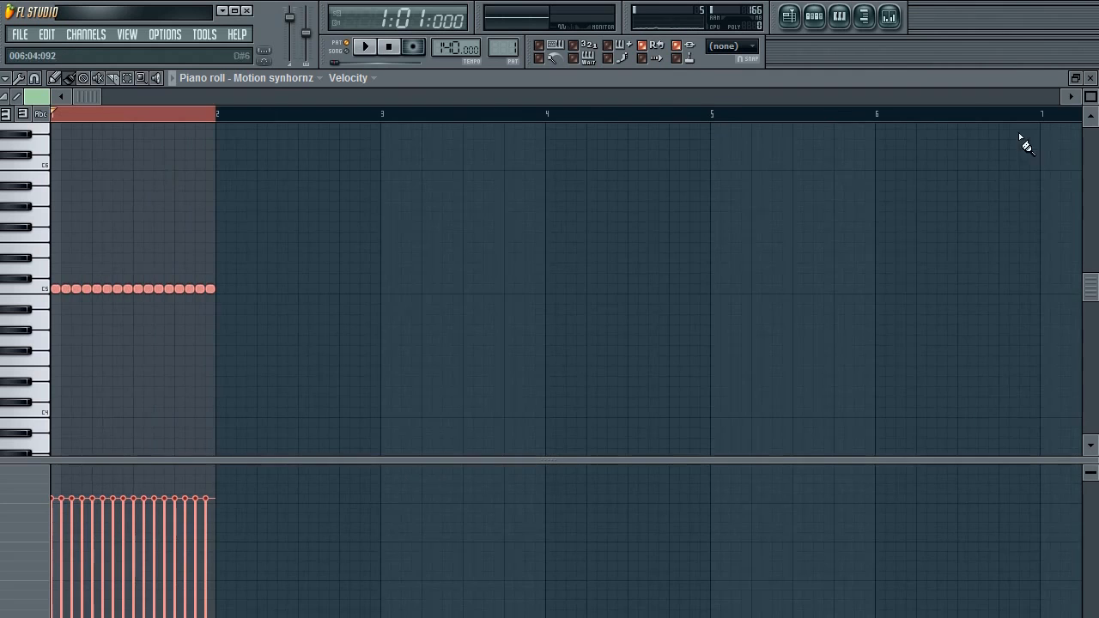
{"action": "scroll", "coordinate": [156, 160], "scroll_direction": "up", "scroll_amount": 3}
{"action": "mouse_move", "coordinate": [685, 290]}
{"action": "left_mouse_down"}
{"action": "mouse_move", "coordinate": [132, 299]}
{"action": "mouse_move", "coordinate": [130, 288]}
{"action": "left_mouse_up"}
{"action": "left_click", "coordinate": [54, 291]}
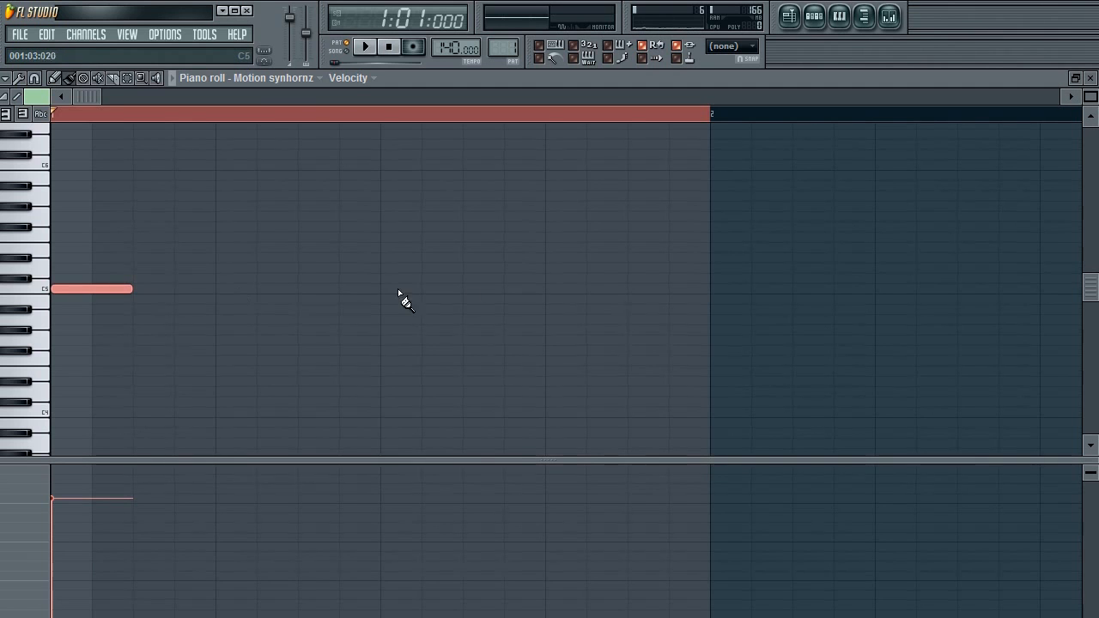
{"action": "left_click", "coordinate": [142, 289]}
{"action": "right_click", "coordinate": [158, 292]}
{"action": "left_click_drag", "start_coordinate": [130, 289], "coordinate": [355, 288]}
{"action": "left_click", "coordinate": [384, 289]}
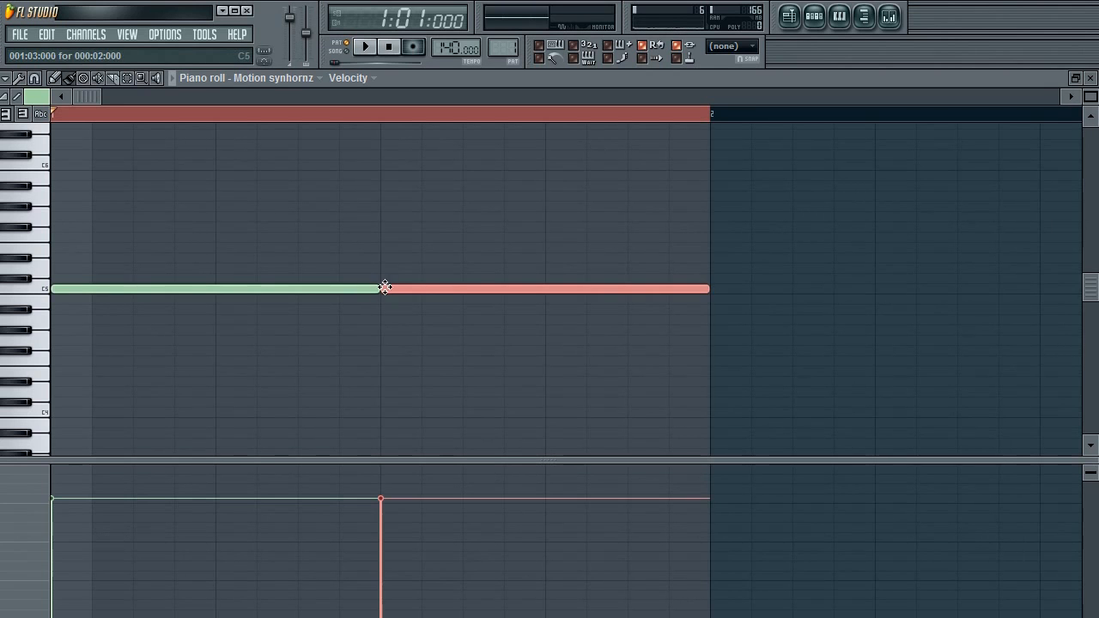
Delete the second half-bar note, shorten the first to one step, and add one-step C5 notes on steps 3 and 5
{"action": "right_click", "coordinate": [442, 288]}
{"action": "left_click_drag", "start_coordinate": [382, 285], "coordinate": [91, 290]}
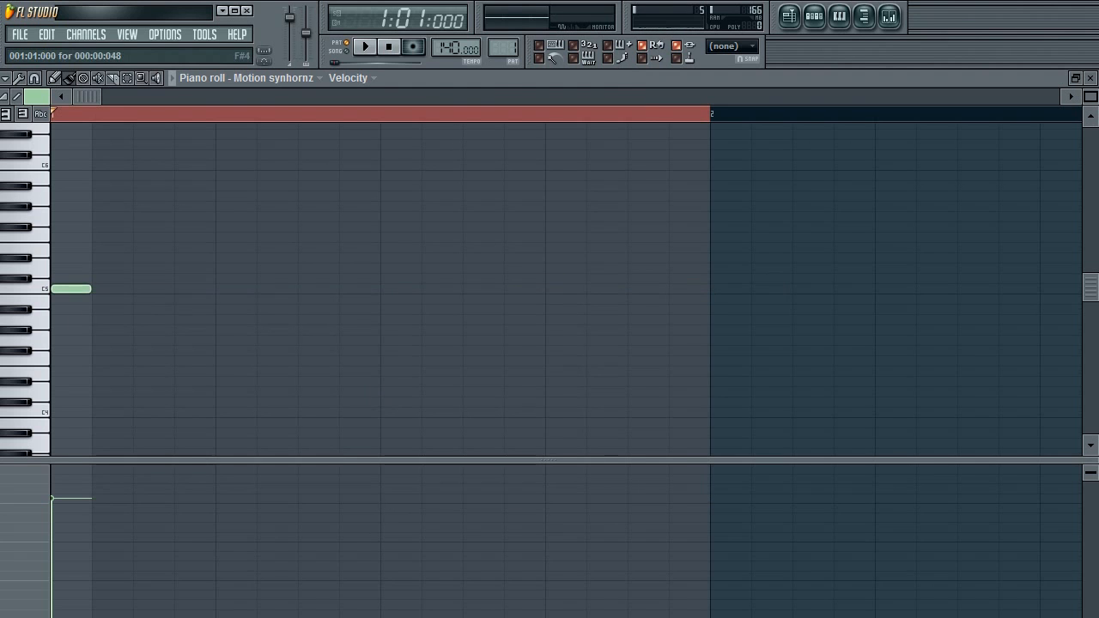
{"action": "left_click", "coordinate": [133, 289]}
{"action": "left_click", "coordinate": [224, 289]}
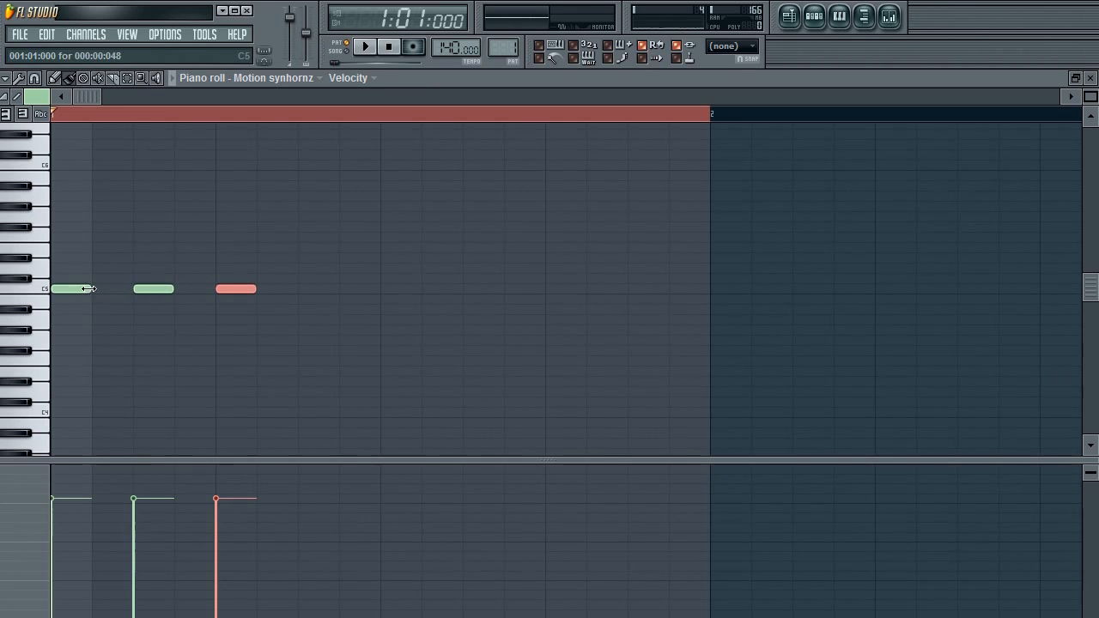
Rework the pattern into one-step C5 notes on steps 1, 4, 5, 8, 9, 12, 13 and 16, and play it back
{"action": "right_click", "coordinate": [163, 289]}
{"action": "left_click_drag", "start_coordinate": [236, 289], "coordinate": [194, 289]}
{"action": "left_click", "coordinate": [235, 289]}
{"action": "left_click", "coordinate": [355, 290]}
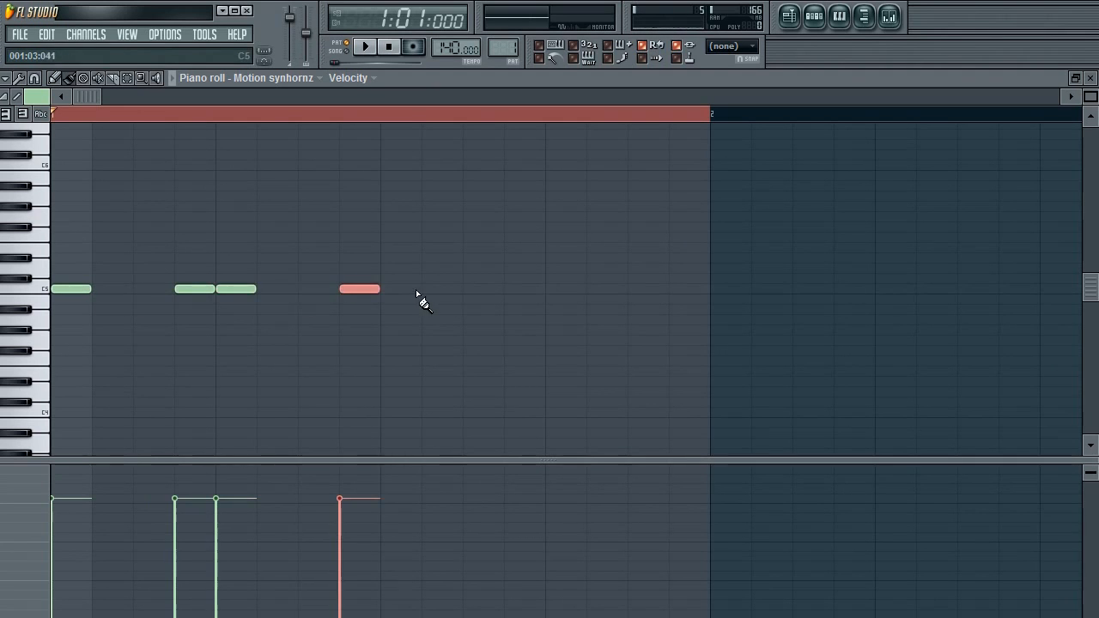
{"action": "left_click", "coordinate": [390, 289]}
{"action": "left_click", "coordinate": [509, 289]}
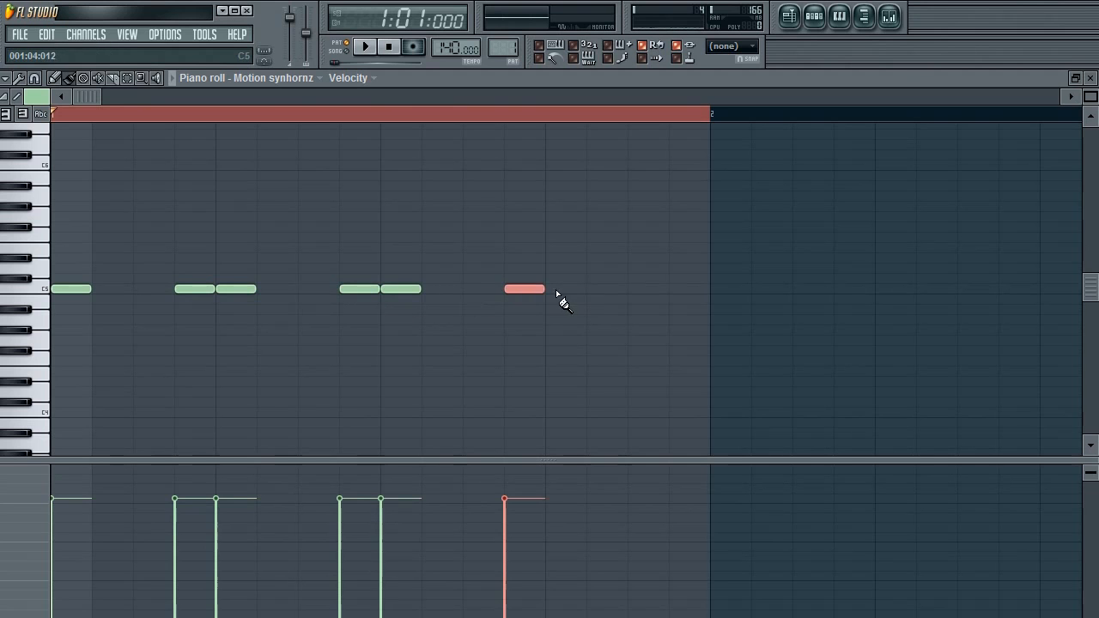
{"action": "left_click", "coordinate": [551, 290]}
{"action": "left_click", "coordinate": [675, 290]}
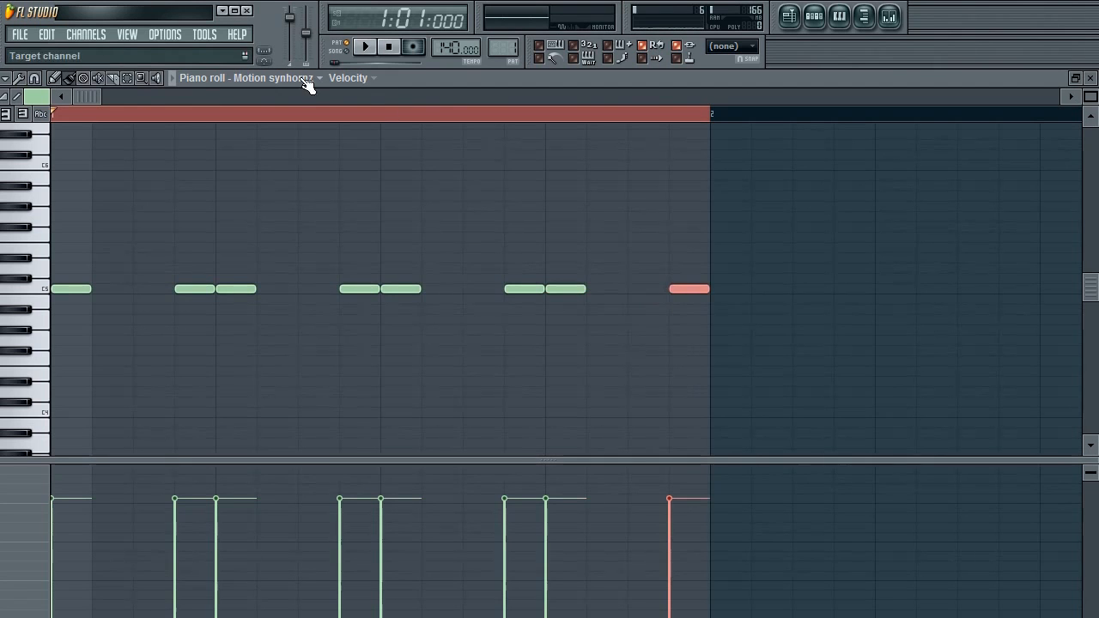
{"action": "left_click", "coordinate": [367, 49]}
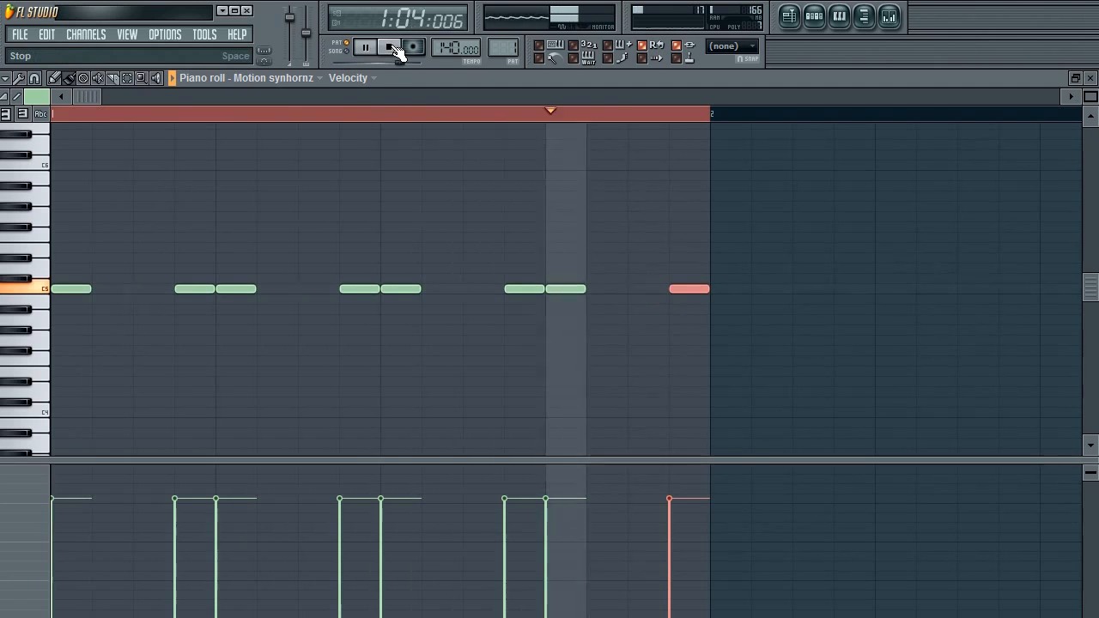
{"action": "left_click", "coordinate": [393, 46]}
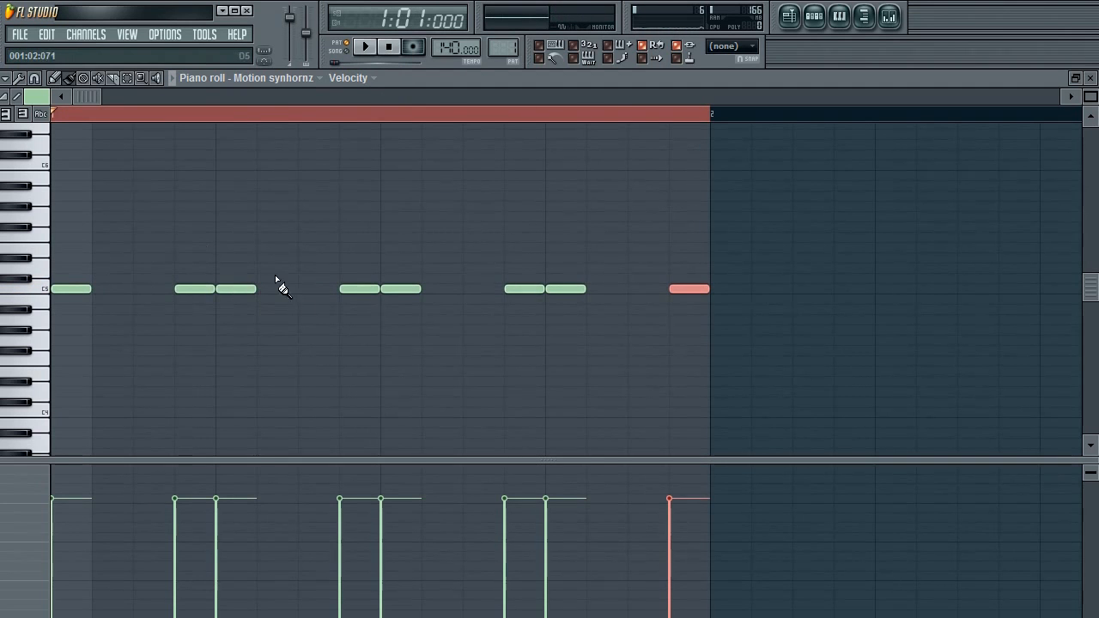
Erase the pattern and place one-step C5 notes on steps 1, 4, 9 and 12
{"action": "right_click", "coordinate": [689, 289]}
{"action": "left_click", "coordinate": [55, 288]}
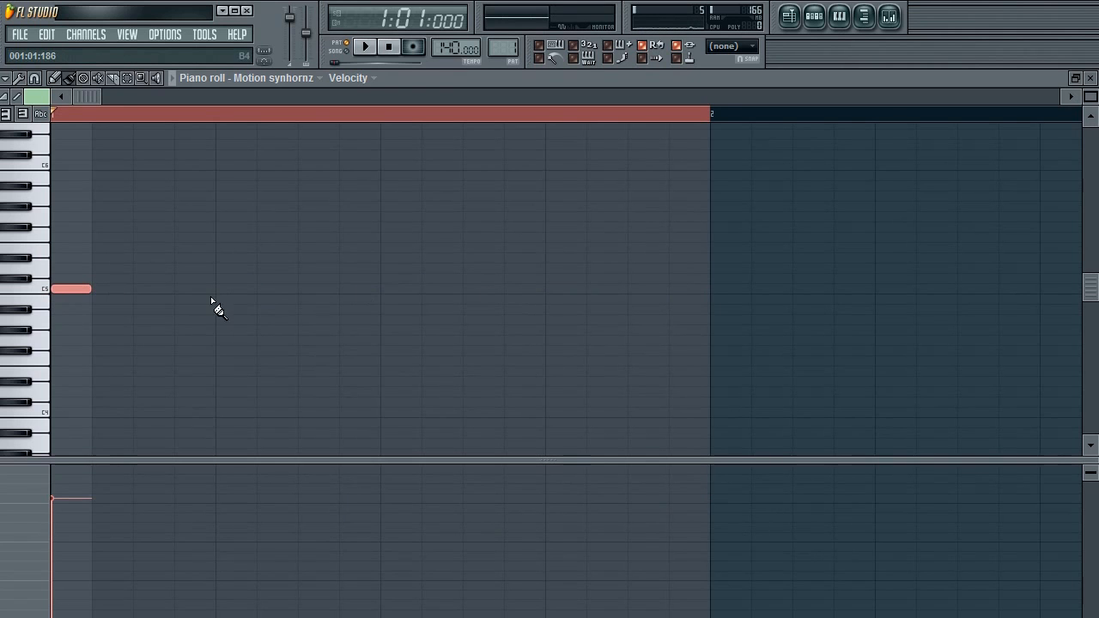
{"action": "left_click", "coordinate": [178, 290]}
{"action": "left_click", "coordinate": [383, 290]}
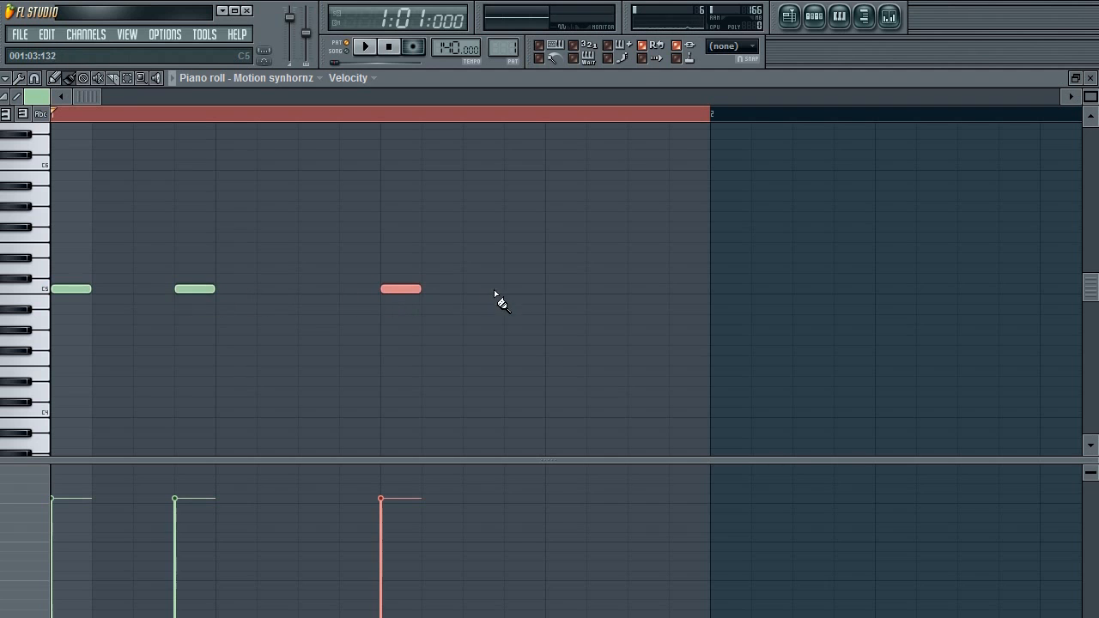
{"action": "left_click", "coordinate": [506, 291]}
Rearrange the four C5 notes into two-step notes starting on steps 1, 3, 9 and 11, and play the pattern
{"action": "left_click_drag", "start_coordinate": [420, 289], "coordinate": [443, 289]}
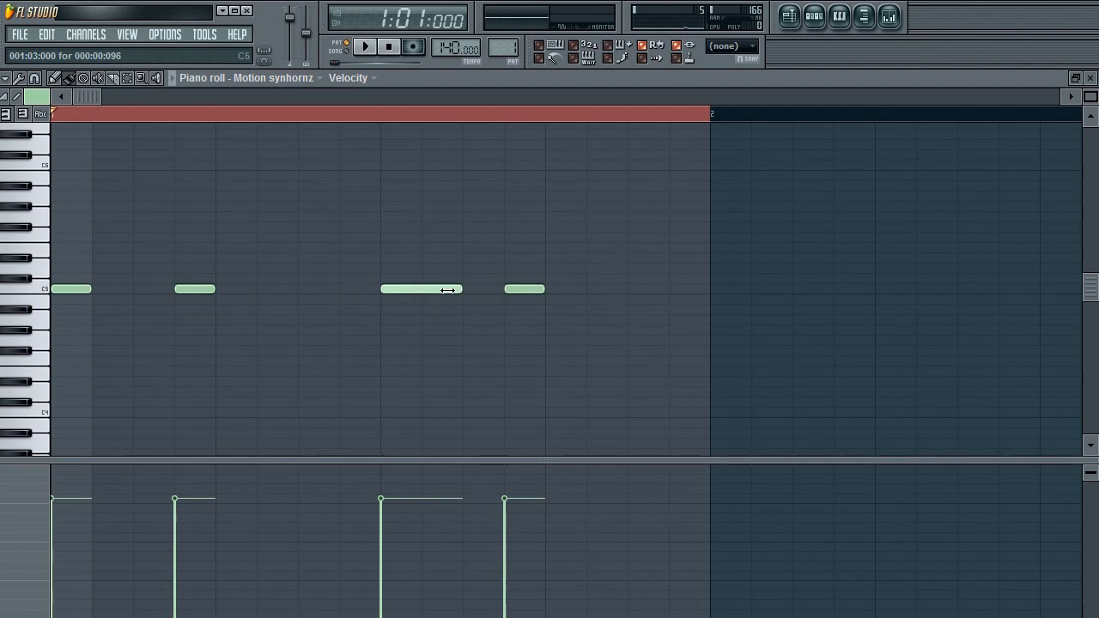
{"action": "left_click_drag", "start_coordinate": [510, 288], "coordinate": [544, 288]}
{"action": "left_click_drag", "start_coordinate": [179, 288], "coordinate": [213, 290]}
{"action": "left_click_drag", "start_coordinate": [90, 289], "coordinate": [132, 289]}
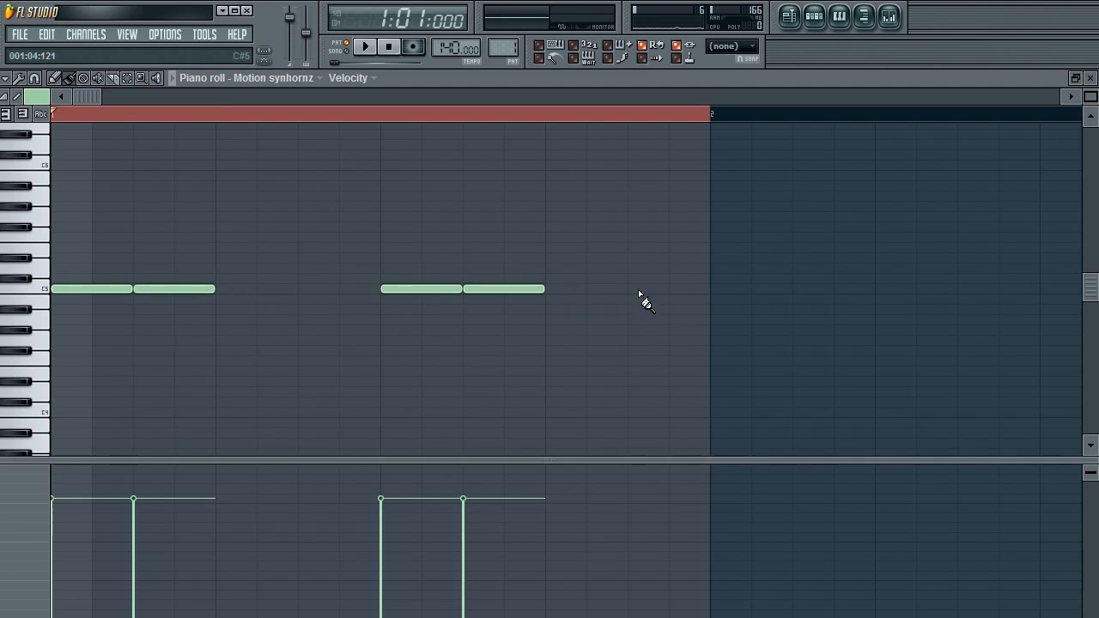
{"action": "left_click", "coordinate": [364, 48]}
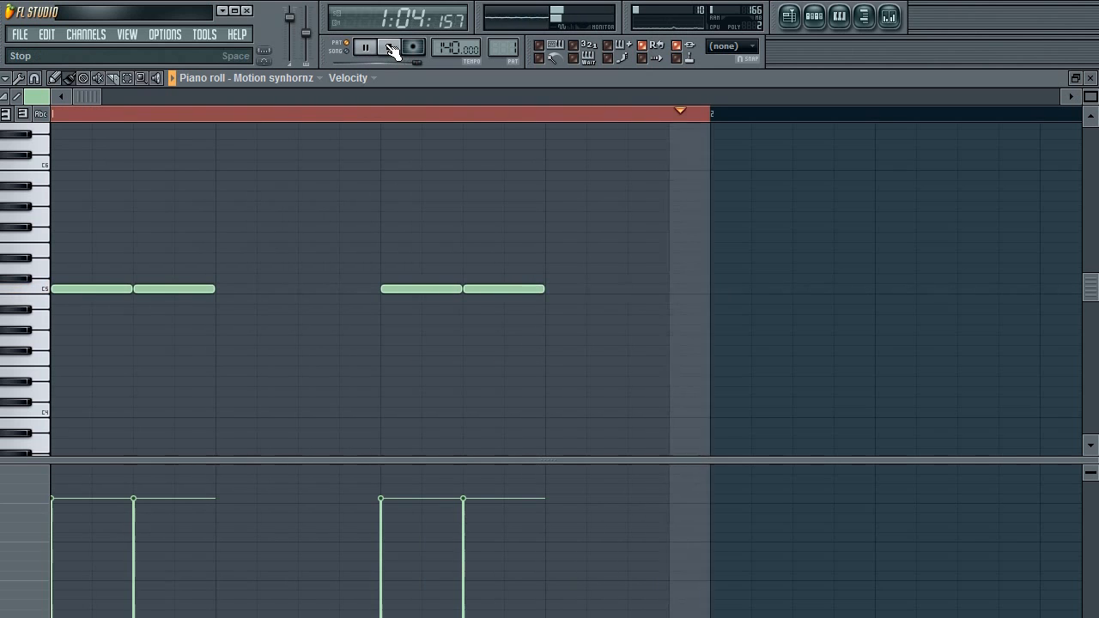
{"action": "left_click", "coordinate": [389, 48]}
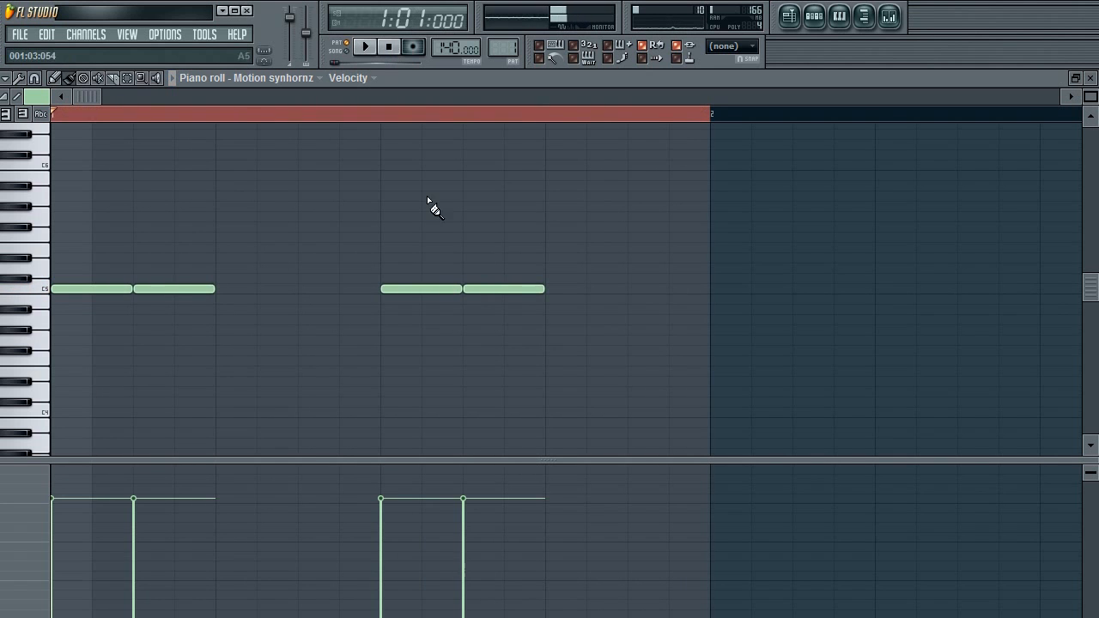
Clear the pattern and fill bar 1 with four C5 notes, each one beat long
{"action": "right_click", "coordinate": [488, 287]}
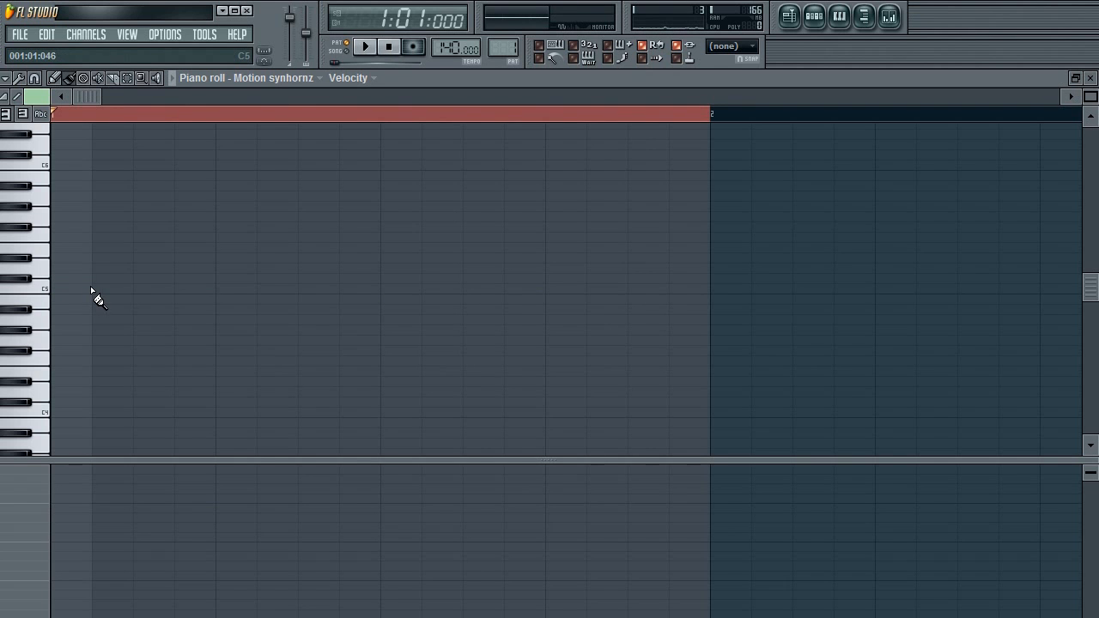
{"action": "left_click", "coordinate": [60, 289]}
{"action": "left_click_drag", "start_coordinate": [131, 289], "coordinate": [204, 290]}
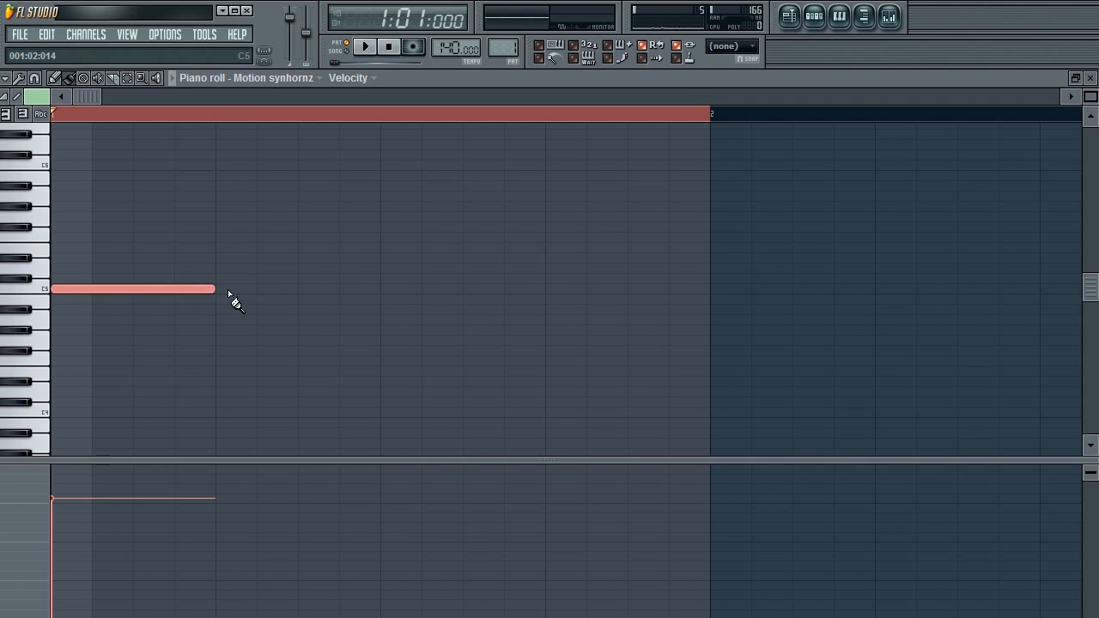
{"action": "left_click", "coordinate": [220, 289]}
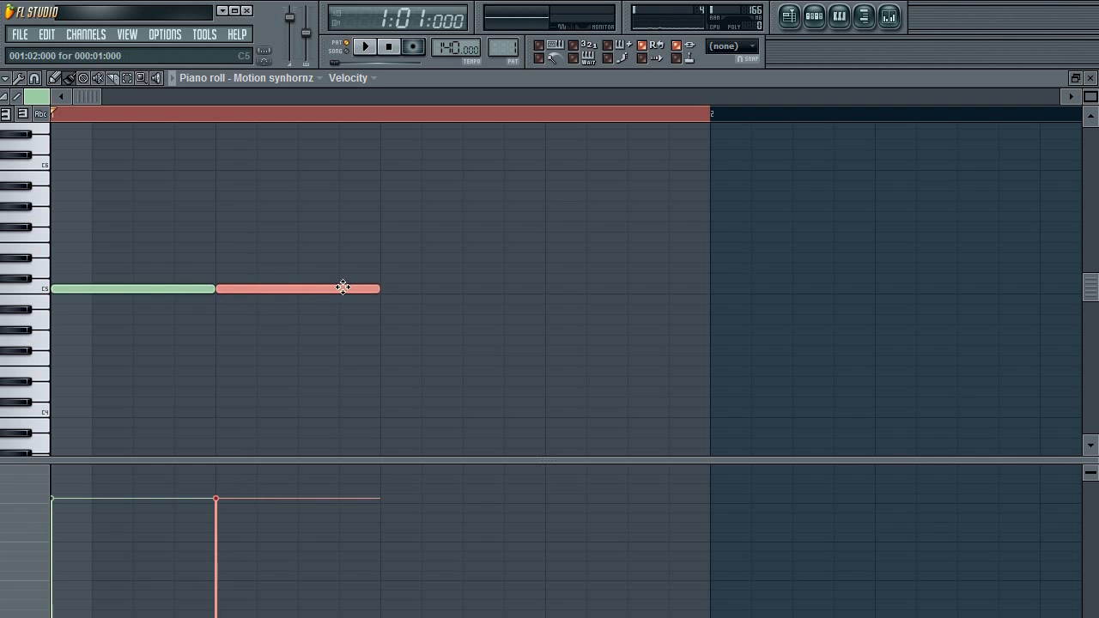
{"action": "left_click", "coordinate": [386, 291]}
{"action": "left_click", "coordinate": [549, 289]}
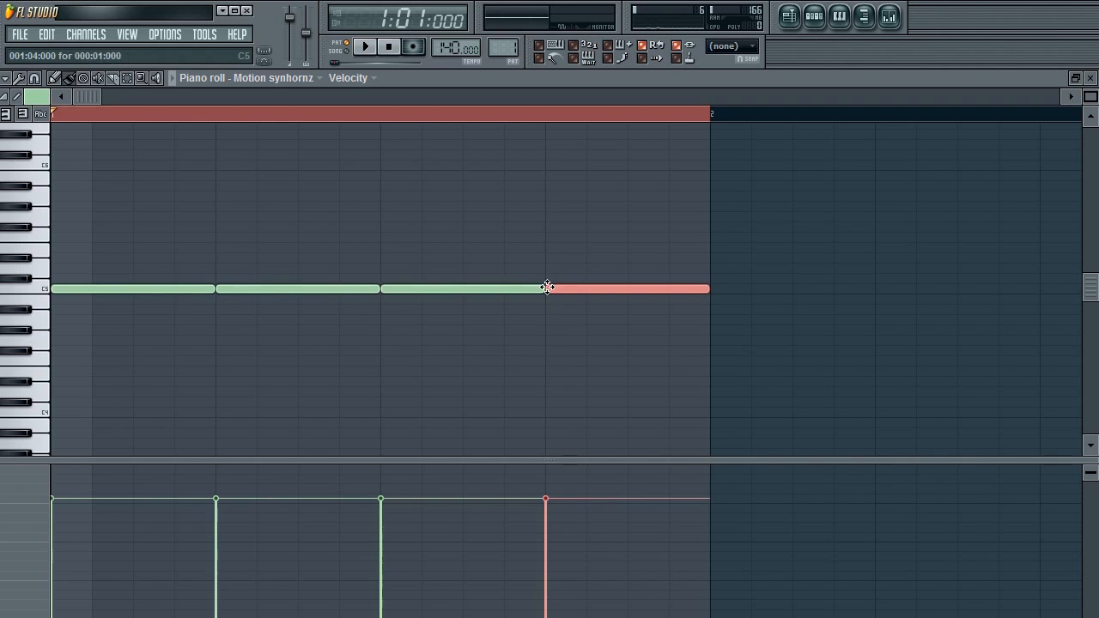
Erase all four notes and re-enter a one-beat C5 note on each beat of bar 1
{"action": "right_click", "coordinate": [638, 290]}
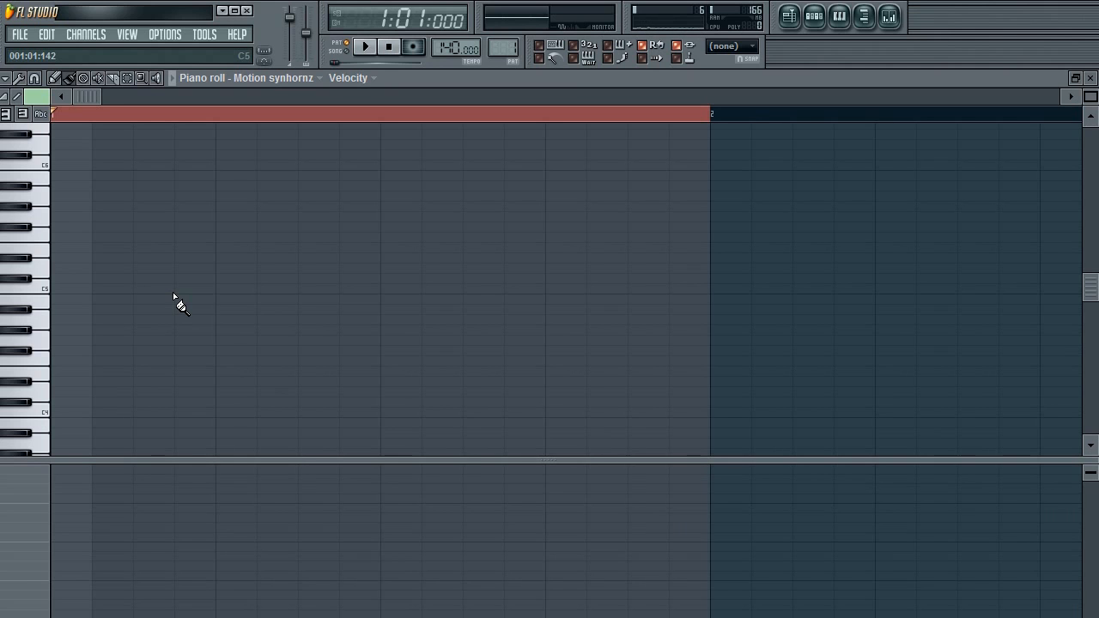
{"action": "left_click", "coordinate": [57, 289]}
{"action": "left_click", "coordinate": [221, 289]}
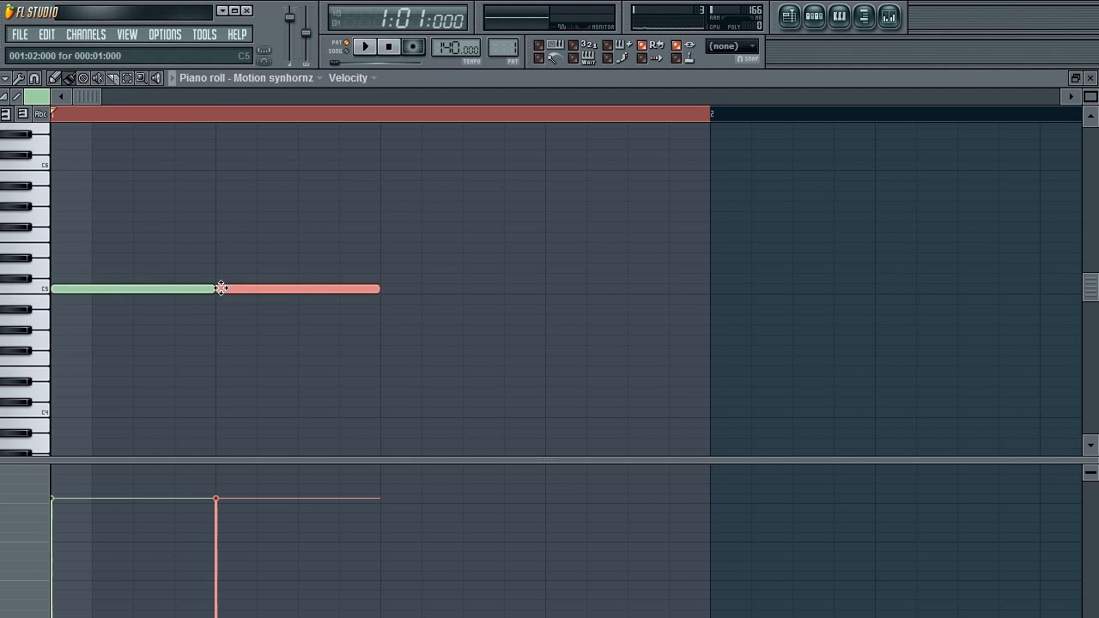
{"action": "left_click", "coordinate": [382, 289]}
{"action": "left_click", "coordinate": [552, 290]}
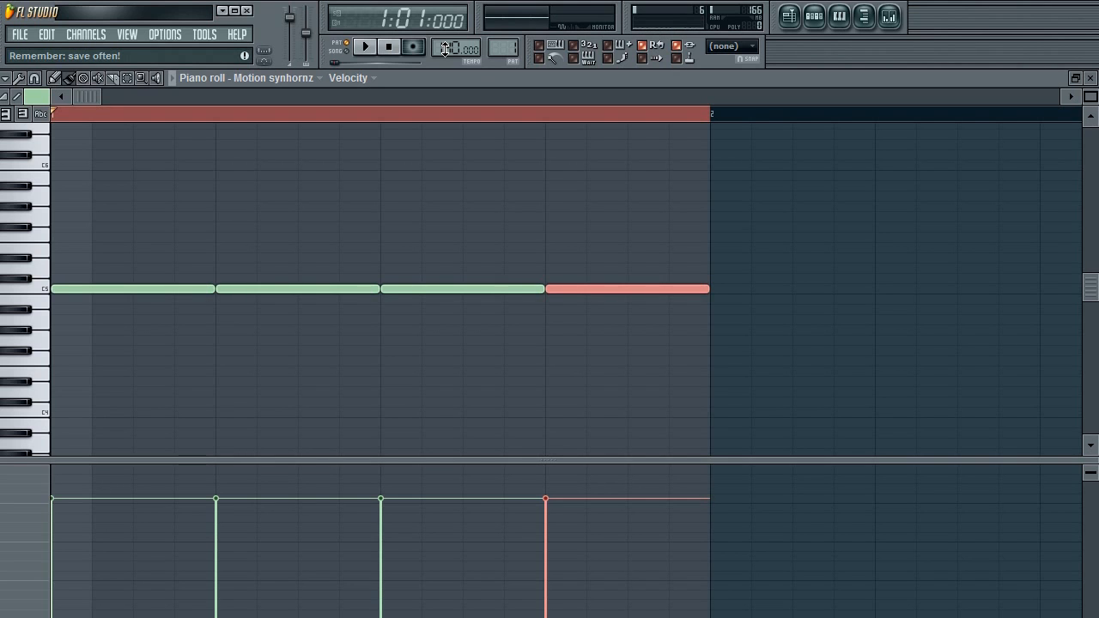
Delete the C5 notes on beats 4, 3 and 2 of bar 1
{"action": "right_click", "coordinate": [559, 288]}
{"action": "right_click", "coordinate": [464, 289]}
{"action": "right_click", "coordinate": [292, 290]}
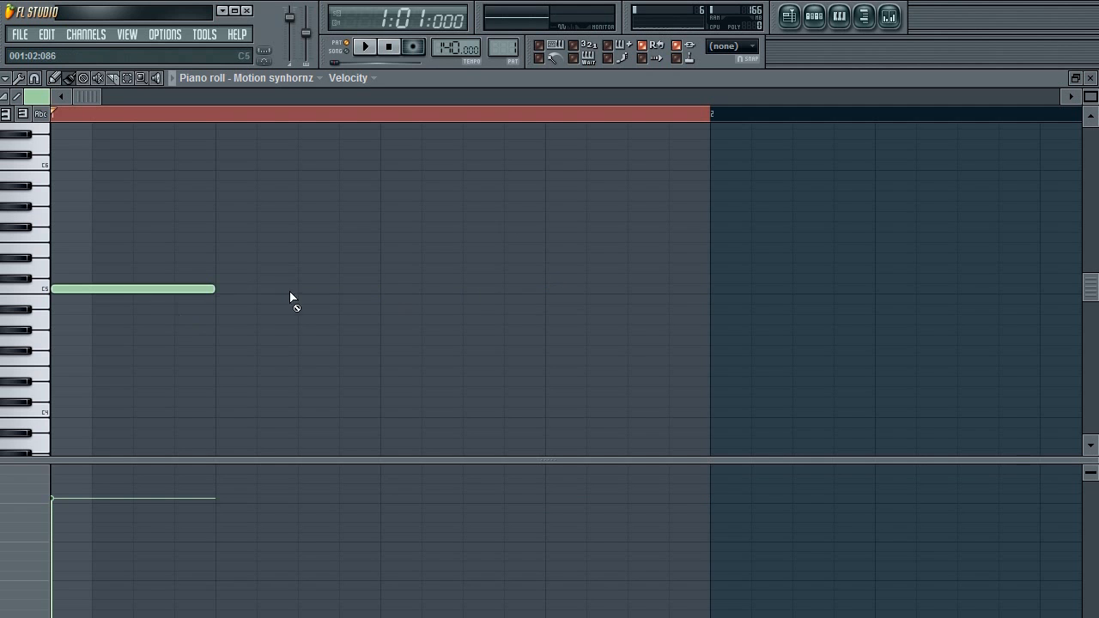
Erase the C5 note on beat 1 and paint four one-beat C5 notes across bar 1
{"action": "right_click", "coordinate": [146, 289]}
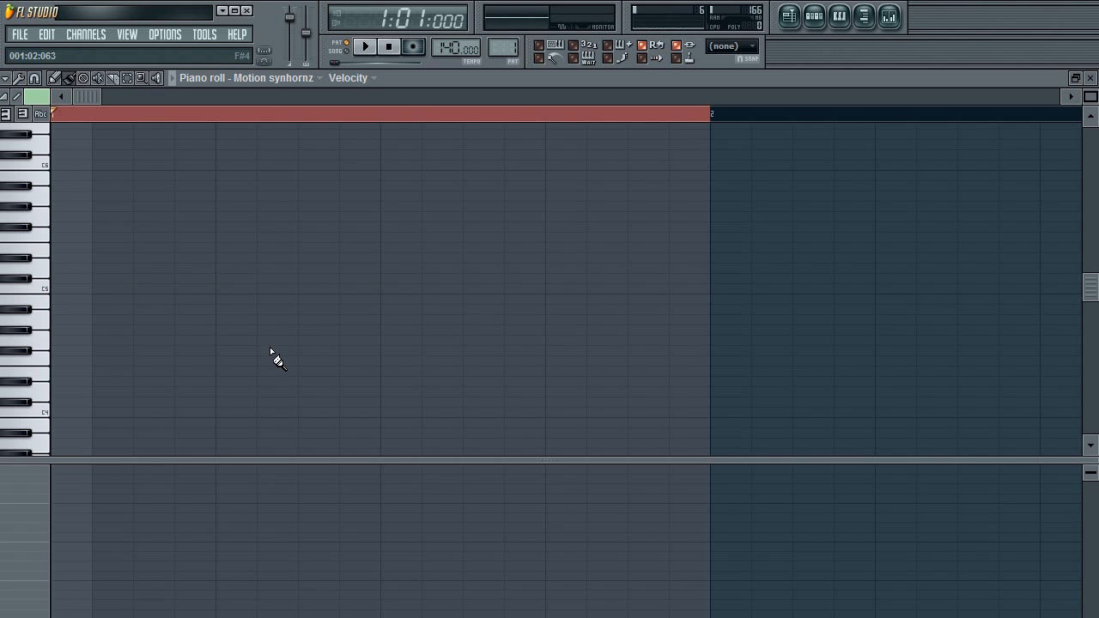
{"action": "left_click_drag", "start_coordinate": [53, 290], "coordinate": [549, 291]}
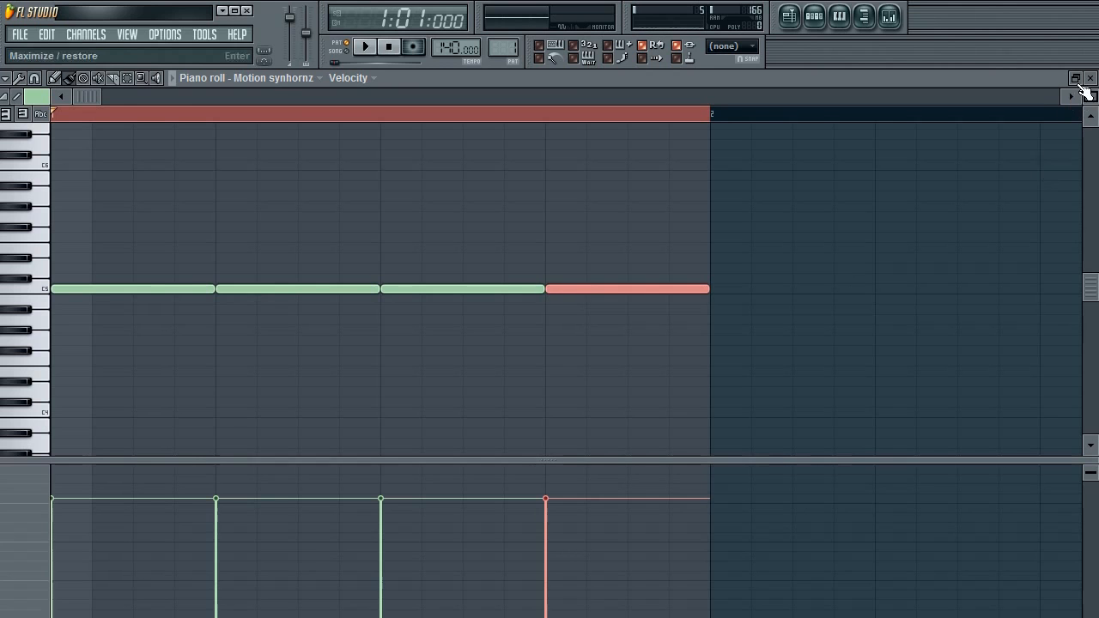
Place a short high note at the start of bar 35
{"action": "left_click_drag", "start_coordinate": [1086, 96], "coordinate": [1088, 115]}
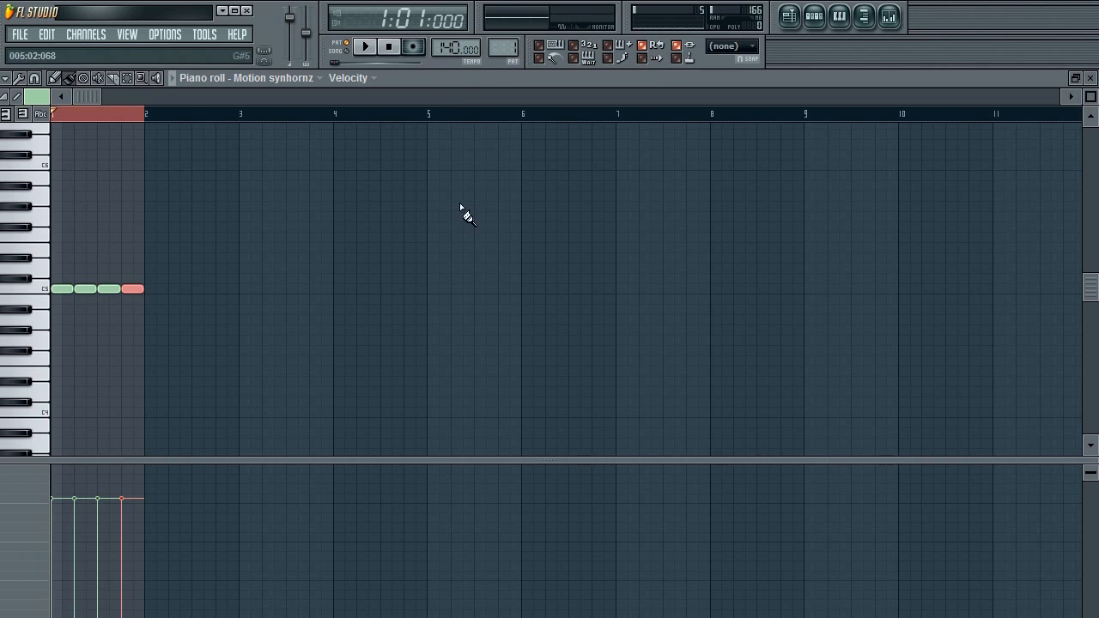
{"action": "left_click_drag", "start_coordinate": [86, 98], "coordinate": [1060, 98]}
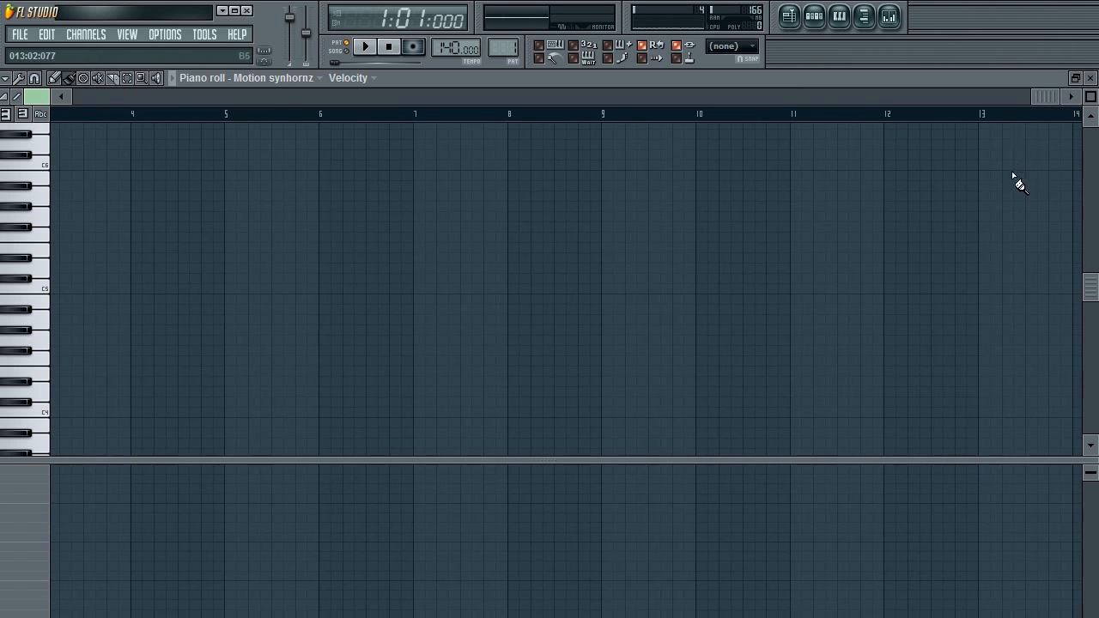
{"action": "left_click_drag", "start_coordinate": [1090, 96], "coordinate": [1064, 97]}
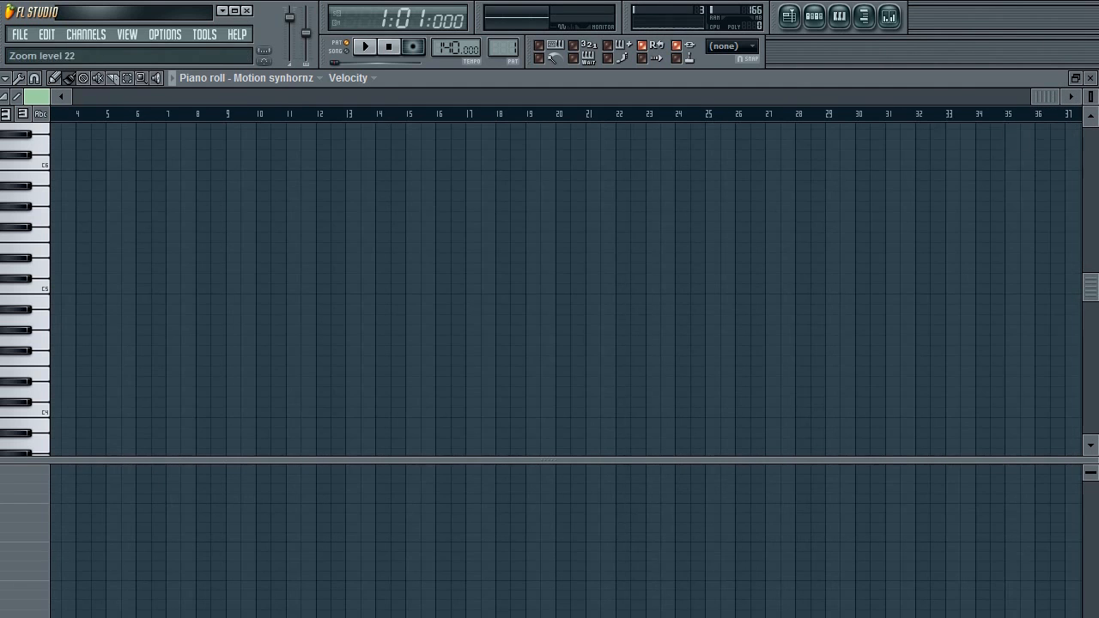
{"action": "left_click", "coordinate": [1007, 125]}
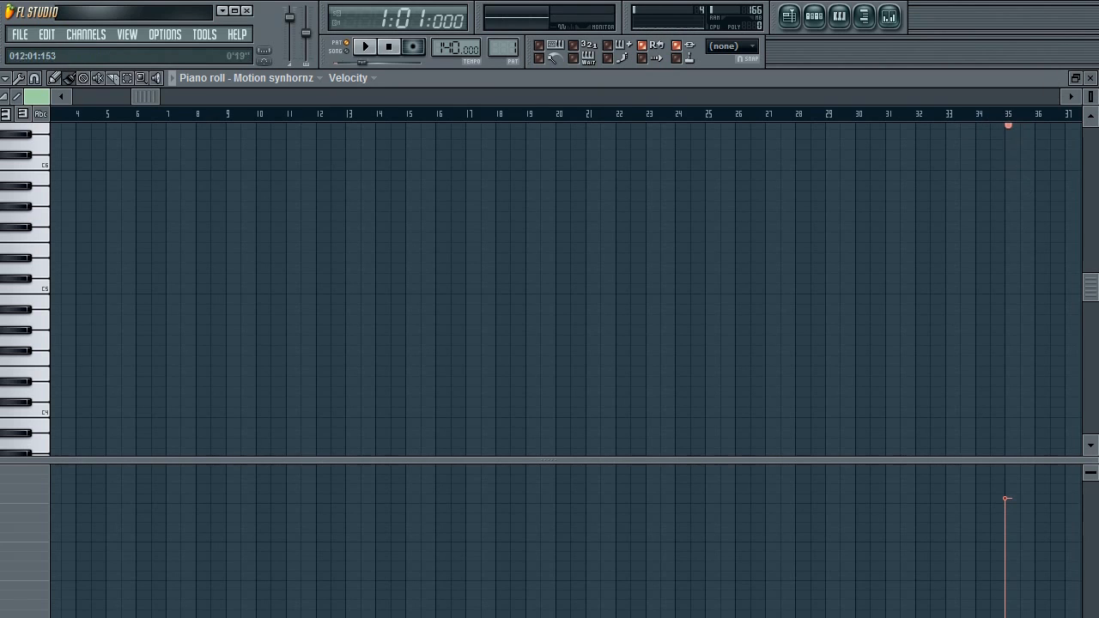
{"action": "key", "text": "space"}
{"action": "key", "text": "space"}
Move the playhead to bar 35 and switch the song position display to minutes
{"action": "left_click_drag", "start_coordinate": [73, 115], "coordinate": [581, 114]}
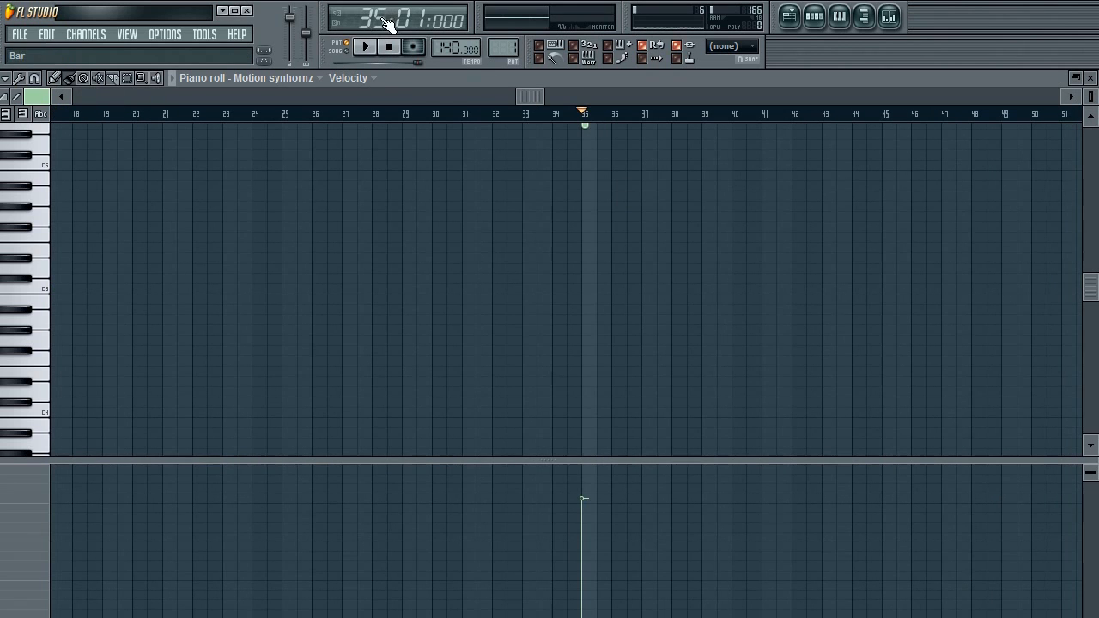
{"action": "left_click", "coordinate": [341, 24]}
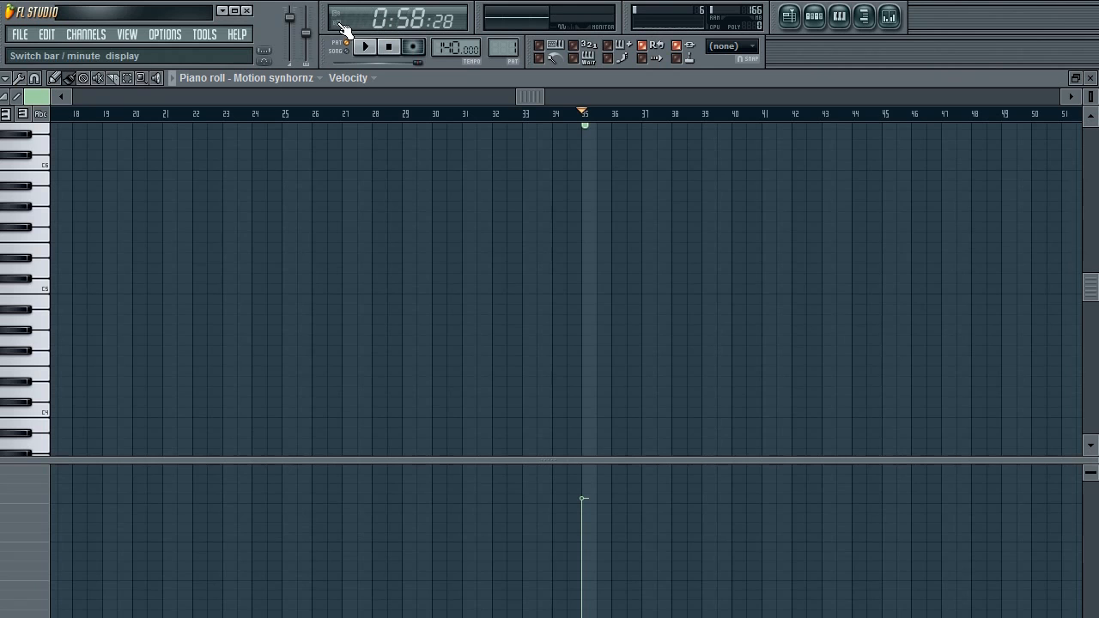
Add a second high note at the start of bar 36 and move the playhead there
{"action": "left_click_drag", "start_coordinate": [1091, 97], "coordinate": [1091, 81]}
{"action": "left_click_drag", "start_coordinate": [530, 96], "coordinate": [752, 91]}
{"action": "left_click", "coordinate": [631, 116]}
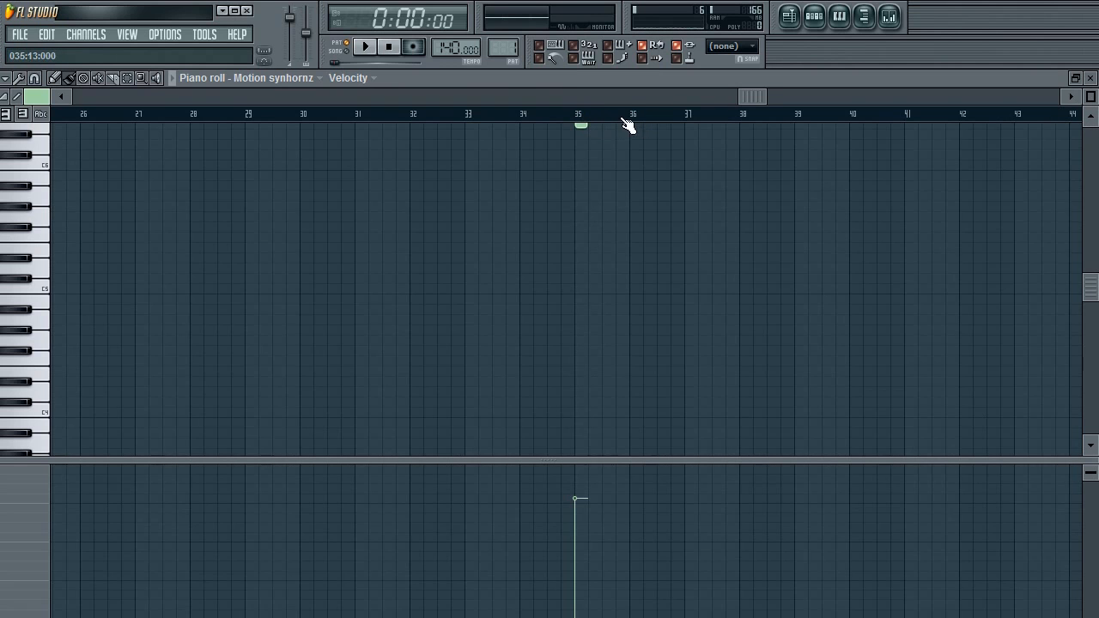
{"action": "left_click", "coordinate": [635, 127]}
{"action": "left_click", "coordinate": [632, 117]}
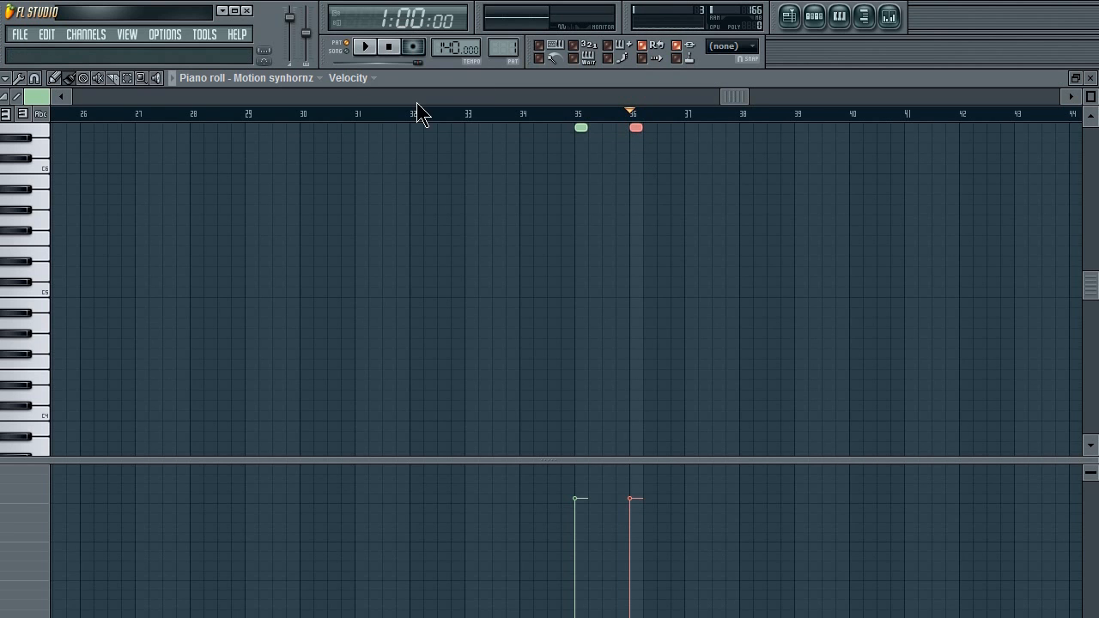
Delete the high notes at bars 36 and 35
{"action": "left_click_drag", "start_coordinate": [731, 97], "coordinate": [666, 80]}
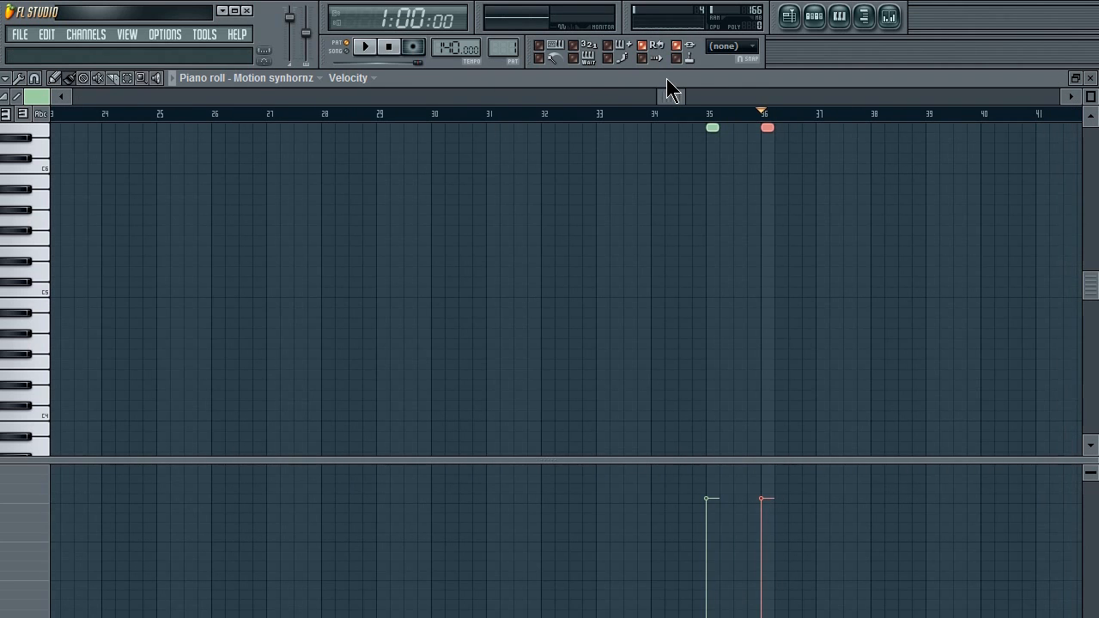
{"action": "right_click", "coordinate": [767, 128]}
{"action": "right_click", "coordinate": [711, 127]}
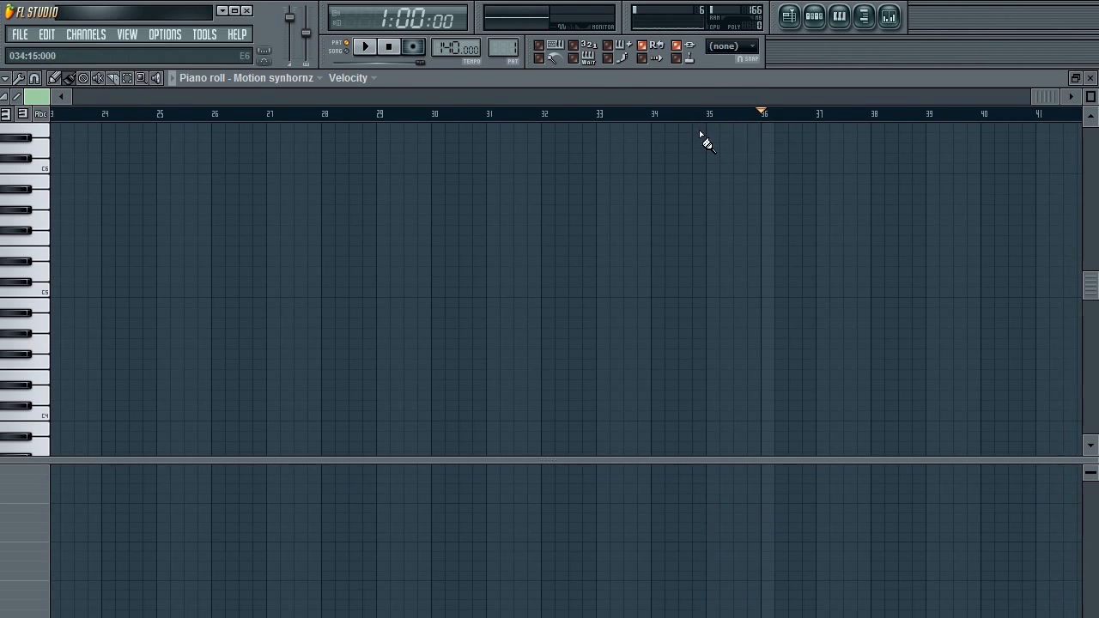
Move the playhead to beat 3 of bar 1 and delete the four C5 notes in that bar
{"action": "mouse_move", "coordinate": [1043, 97]}
{"action": "left_mouse_down"}
{"action": "mouse_move", "coordinate": [365, 126]}
{"action": "mouse_move", "coordinate": [89, 111]}
{"action": "left_mouse_up"}
{"action": "left_click_drag", "start_coordinate": [96, 113], "coordinate": [78, 113]}
{"action": "left_click_drag", "start_coordinate": [1090, 96], "coordinate": [1090, 63]}
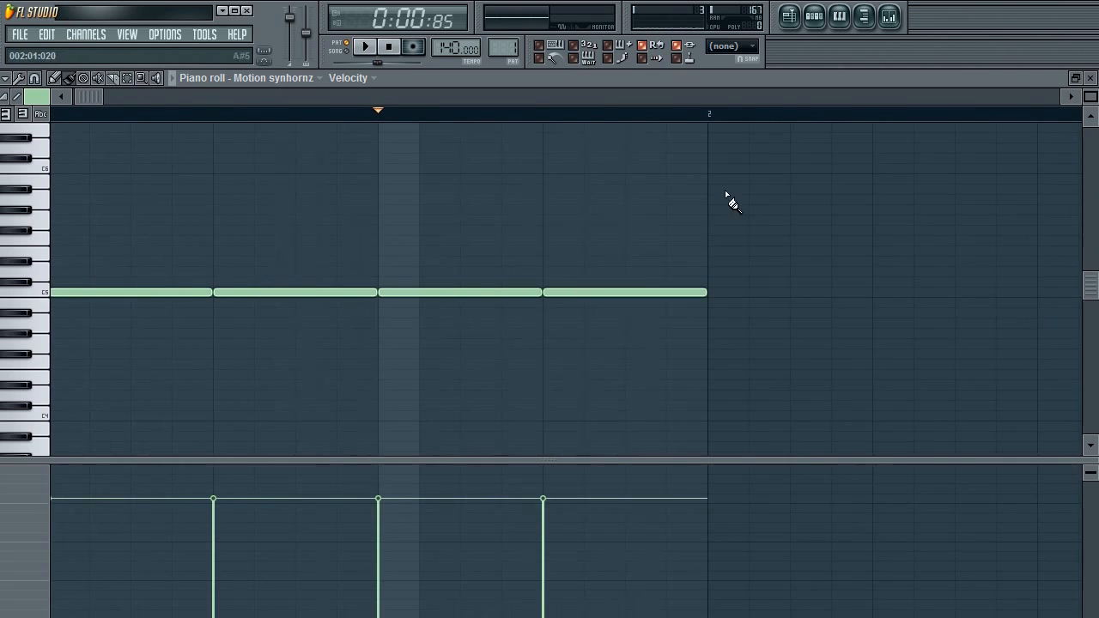
{"action": "right_click", "coordinate": [611, 293]}
{"action": "right_click", "coordinate": [460, 293]}
{"action": "right_click", "coordinate": [295, 293]}
{"action": "right_click", "coordinate": [129, 293]}
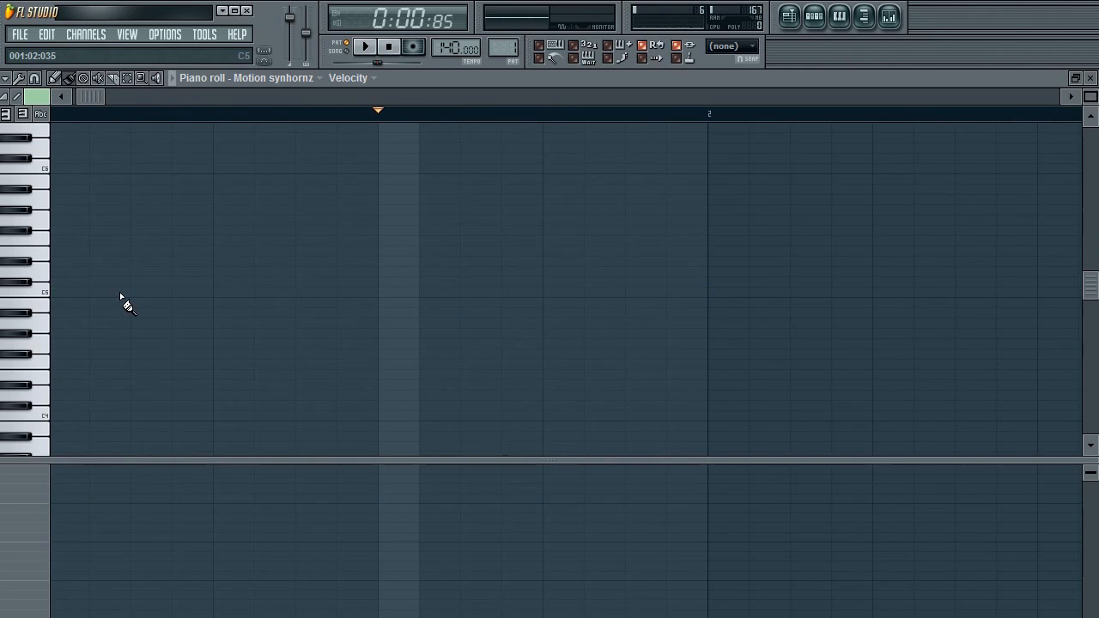
Place a C5 note on beat 1 and resize it to two, eight and finally four steps
{"action": "left_click", "coordinate": [54, 292]}
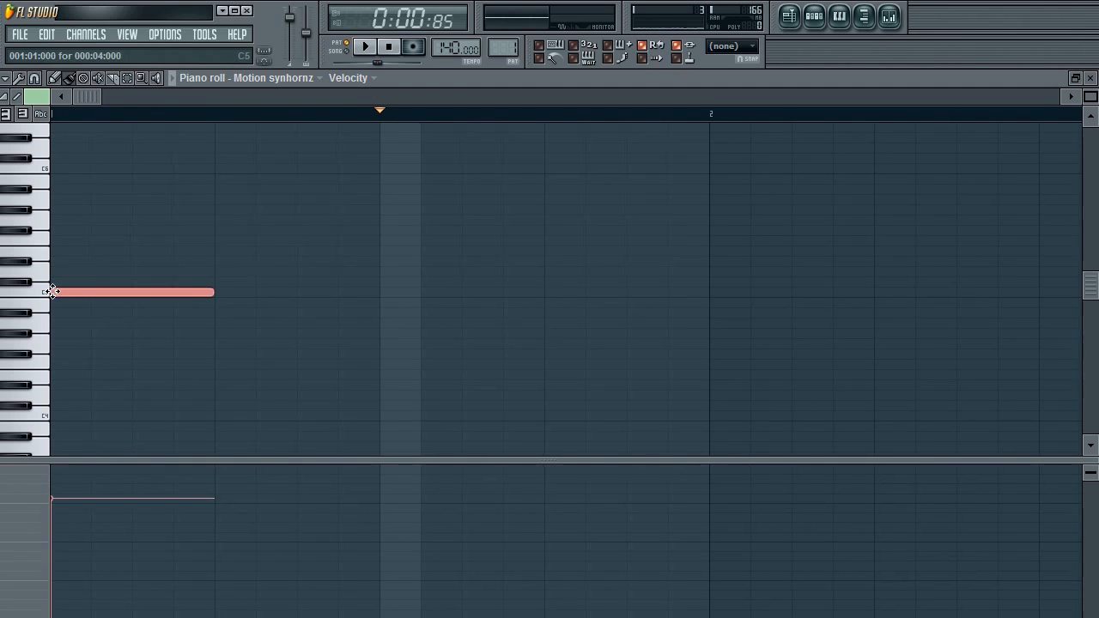
{"action": "left_click_drag", "start_coordinate": [215, 293], "coordinate": [134, 296]}
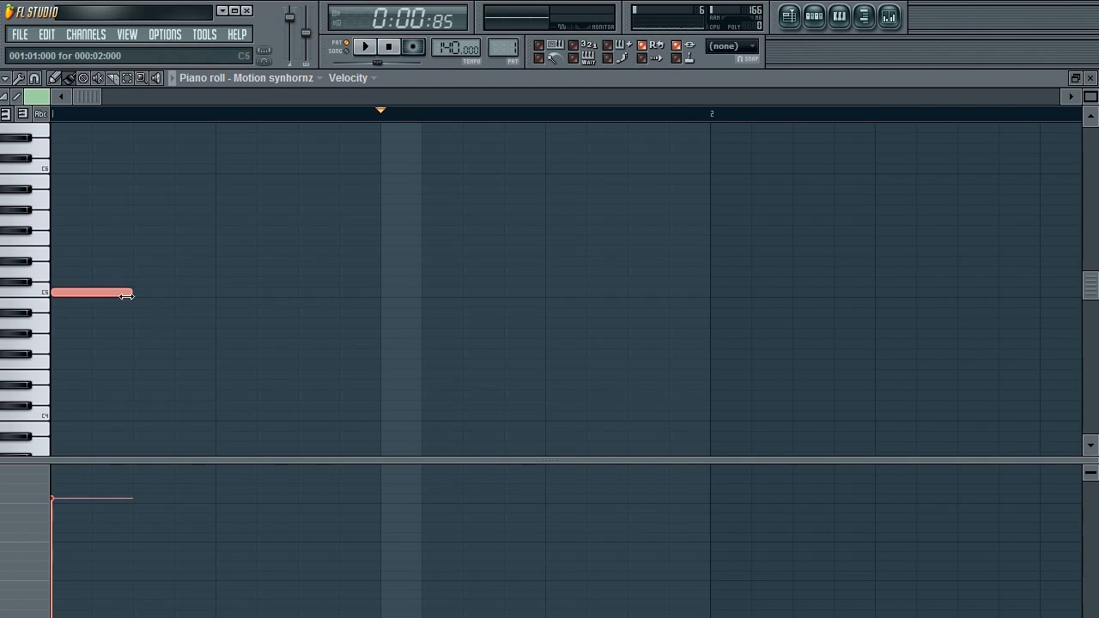
{"action": "left_click_drag", "start_coordinate": [128, 291], "coordinate": [368, 277]}
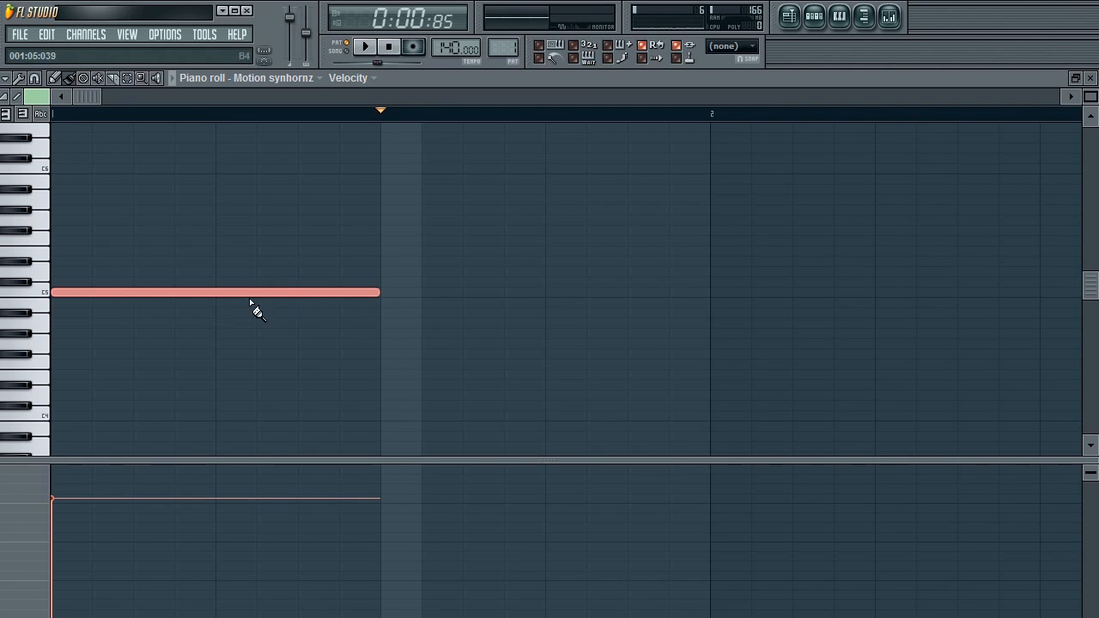
{"action": "left_click_drag", "start_coordinate": [376, 292], "coordinate": [194, 301]}
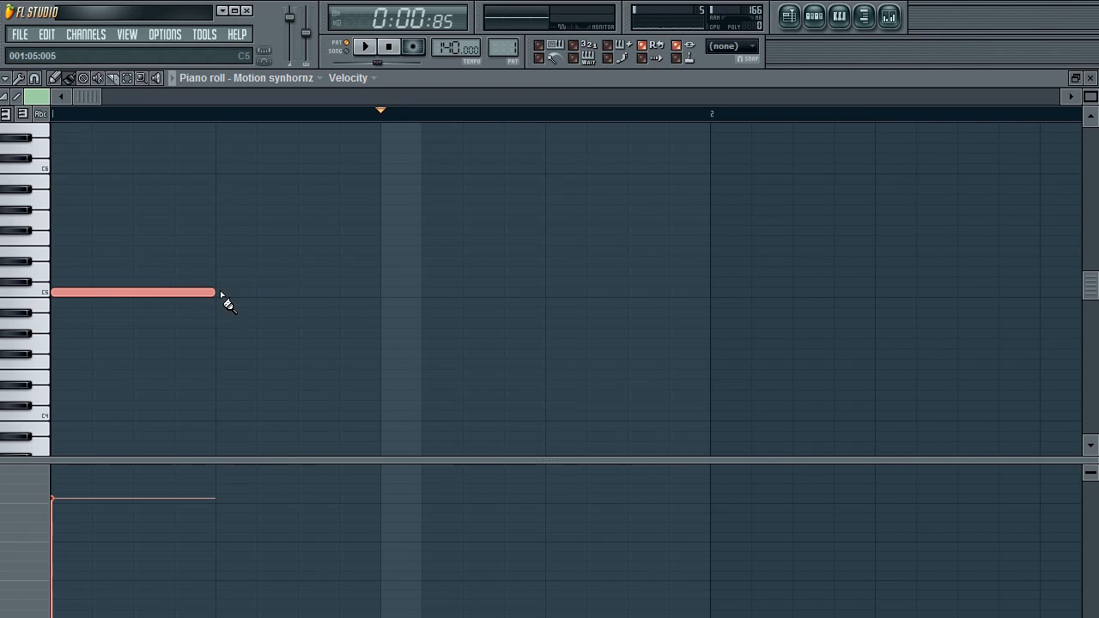
Try a two-step C5 note on beat 2, erase it, and lengthen the first note to six steps
{"action": "left_click", "coordinate": [220, 298]}
{"action": "left_click_drag", "start_coordinate": [371, 293], "coordinate": [291, 330]}
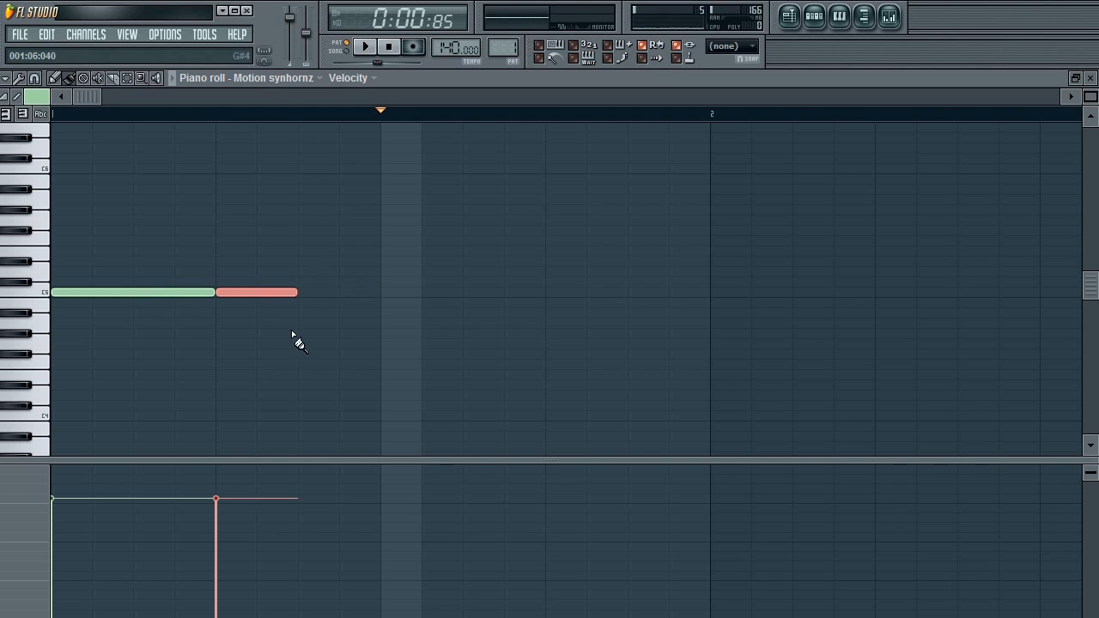
{"action": "right_click", "coordinate": [223, 292]}
{"action": "left_click_drag", "start_coordinate": [215, 292], "coordinate": [297, 292]}
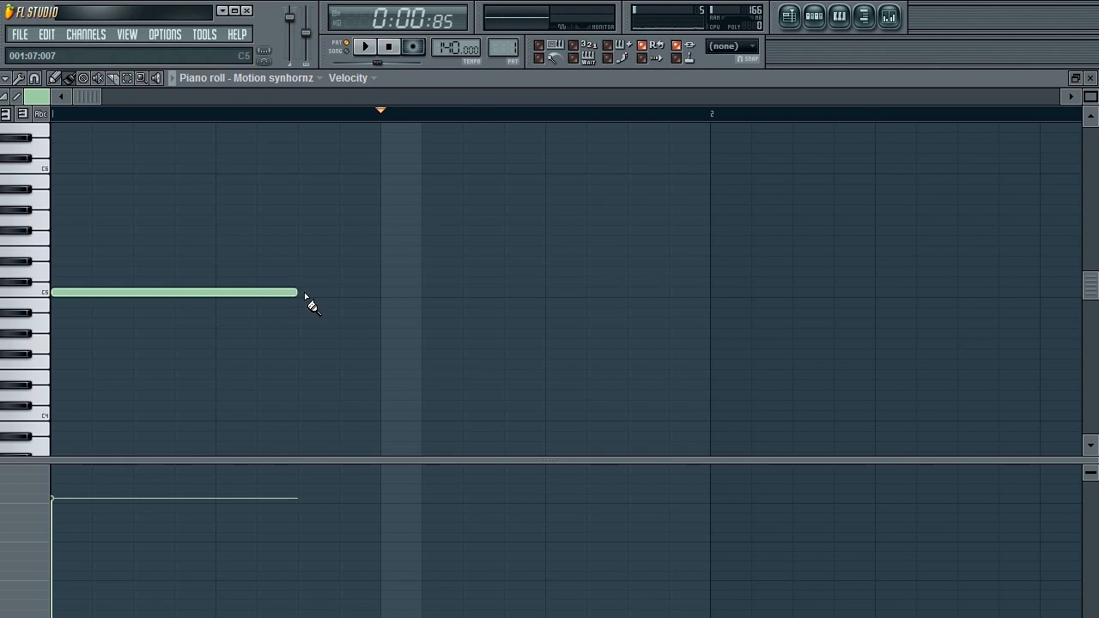
Shorten the first C5 note to three steps and add five more three-step C5 notes back to back after it
{"action": "left_click_drag", "start_coordinate": [296, 292], "coordinate": [176, 295]}
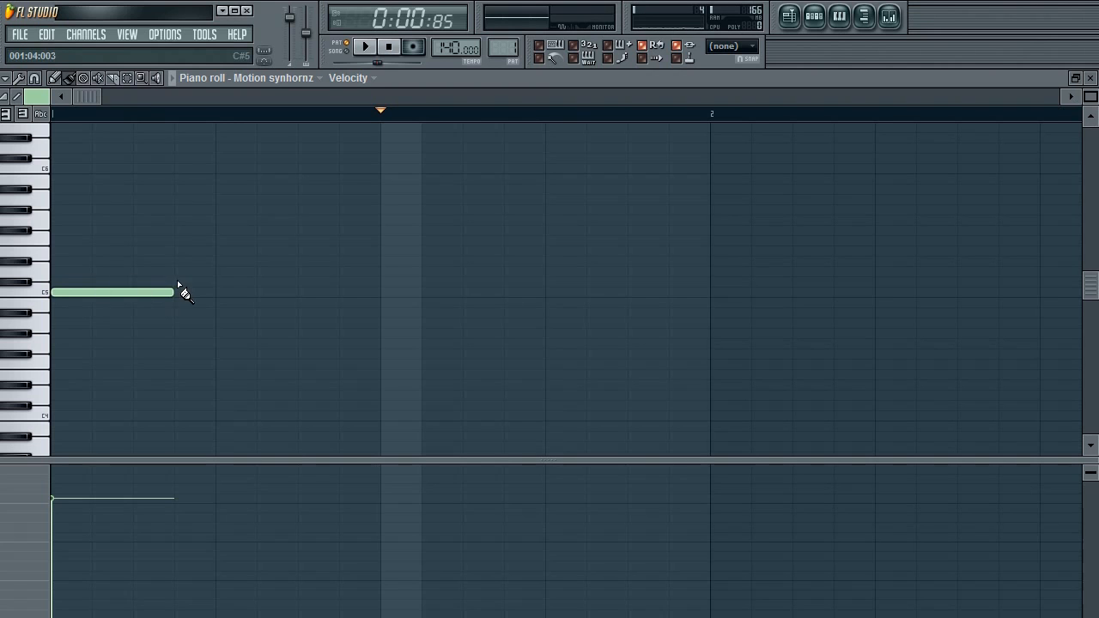
{"action": "mouse_move", "coordinate": [175, 293]}
{"action": "left_mouse_down"}
{"action": "mouse_move", "coordinate": [135, 293]}
{"action": "mouse_move", "coordinate": [167, 294]}
{"action": "left_mouse_up"}
{"action": "left_click", "coordinate": [181, 297]}
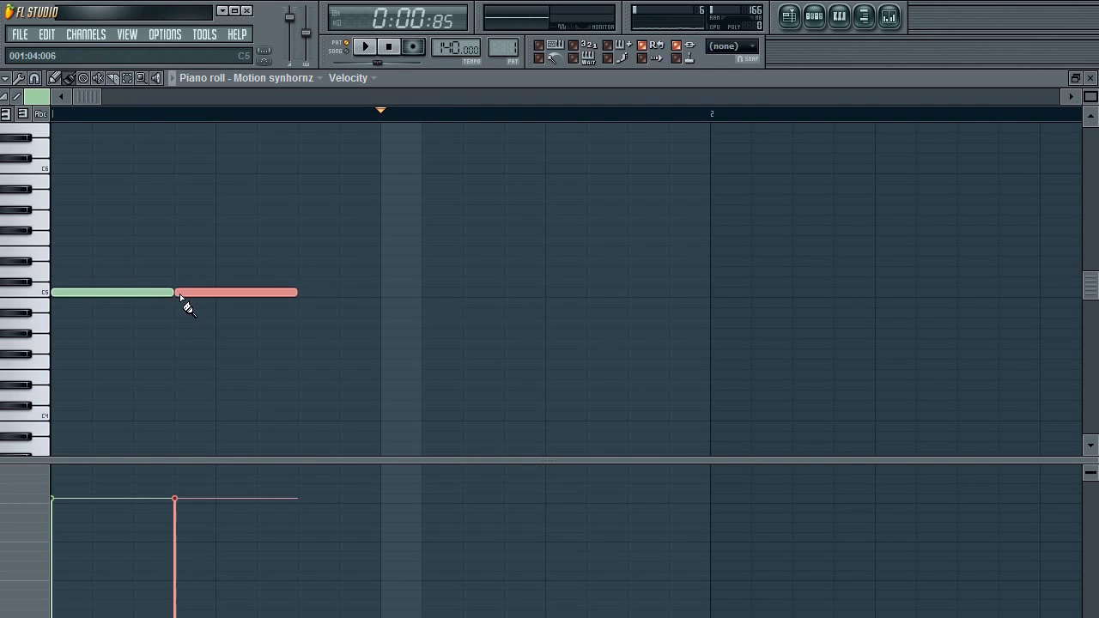
{"action": "left_click", "coordinate": [304, 294]}
{"action": "left_click", "coordinate": [427, 295]}
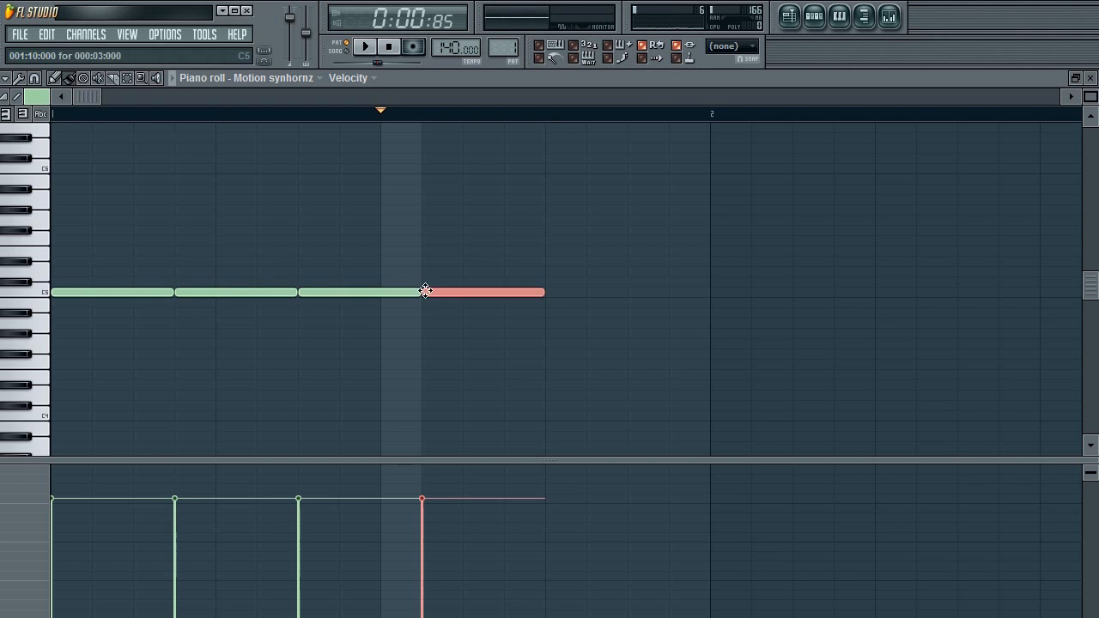
{"action": "left_click", "coordinate": [555, 299]}
{"action": "left_click", "coordinate": [677, 297]}
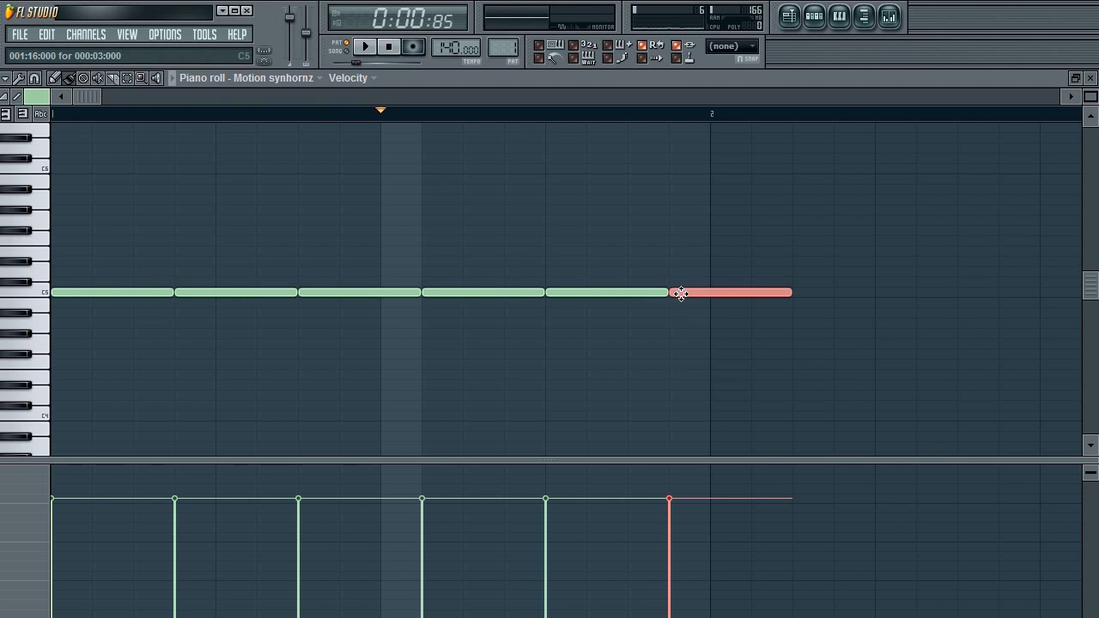
Set the pattern to 6 beats per bar and add three-step C5 notes on steps 19 and 22
{"action": "double_click", "coordinate": [926, 78]}
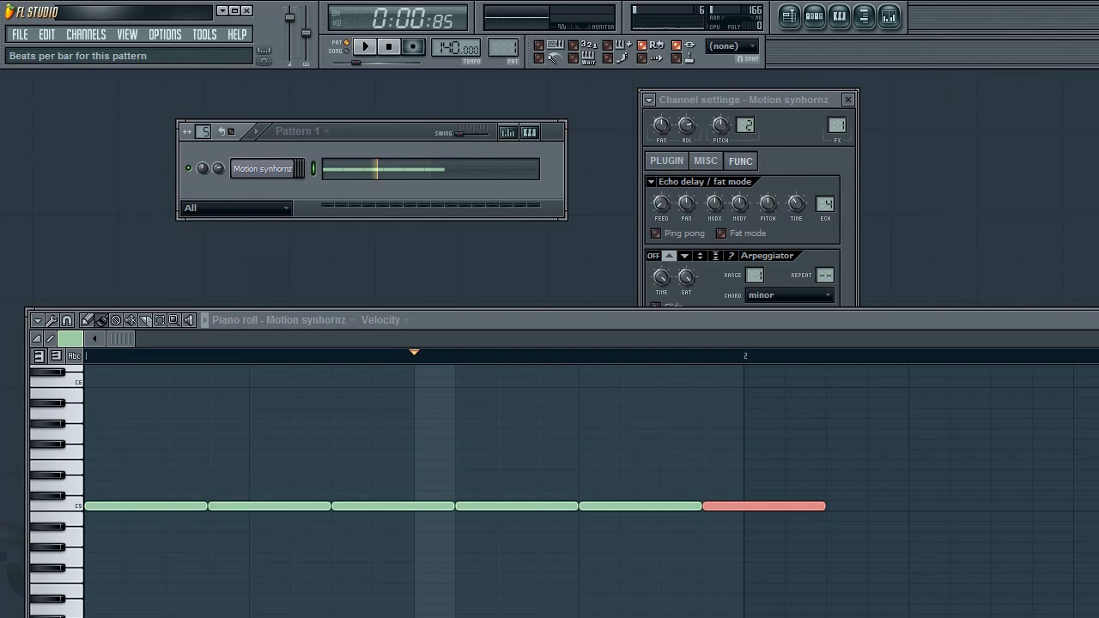
{"action": "left_click_drag", "start_coordinate": [203, 130], "coordinate": [197, 121]}
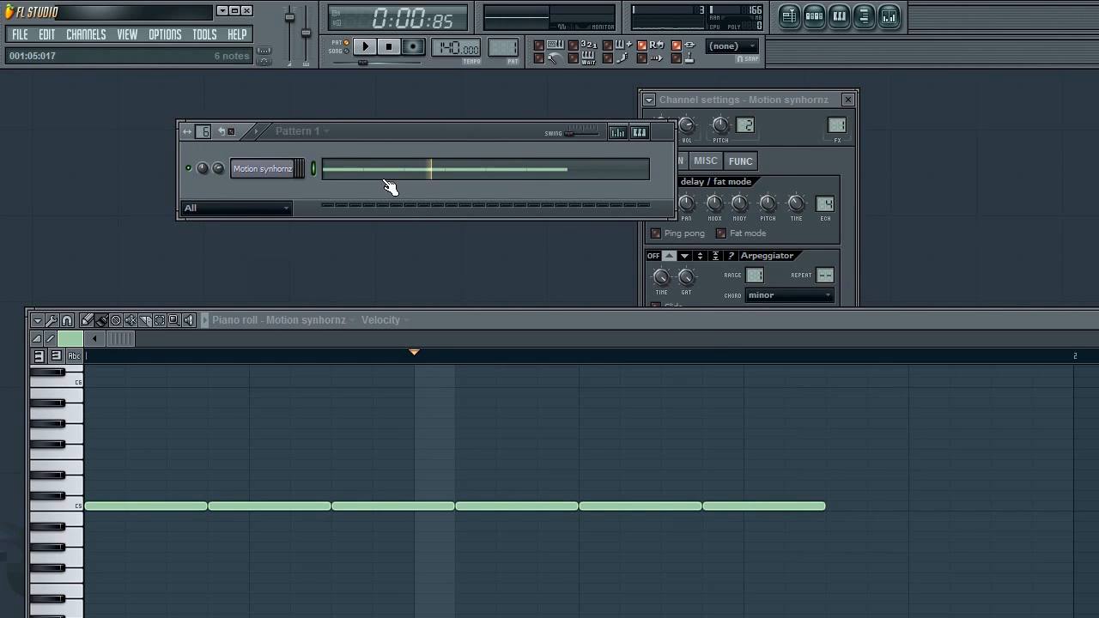
{"action": "double_click", "coordinate": [691, 327]}
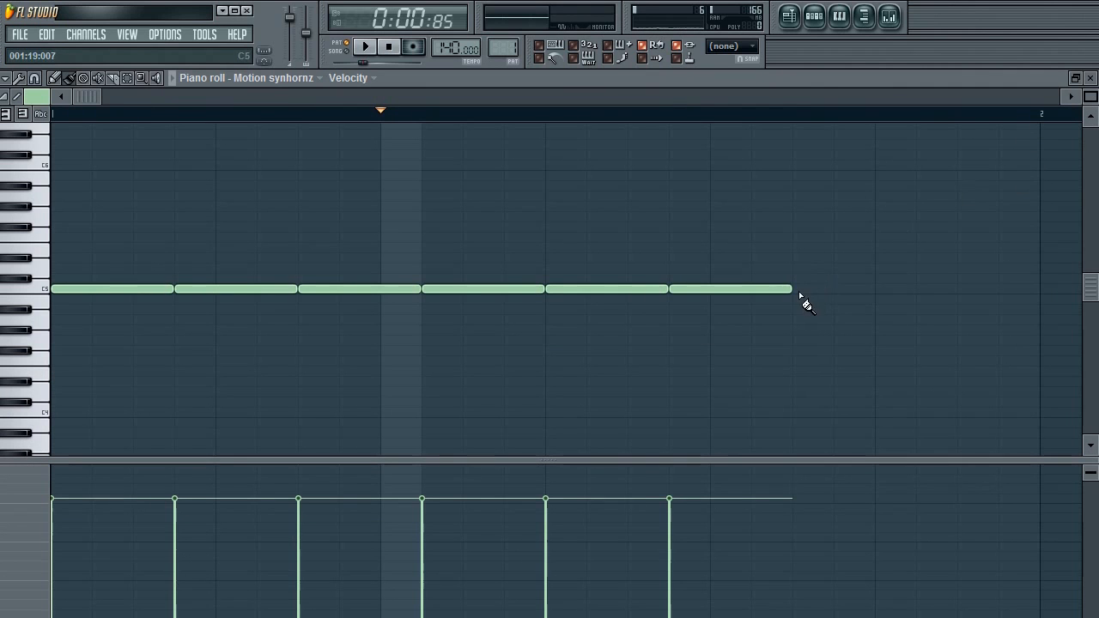
{"action": "left_click", "coordinate": [888, 290]}
{"action": "left_click", "coordinate": [940, 296]}
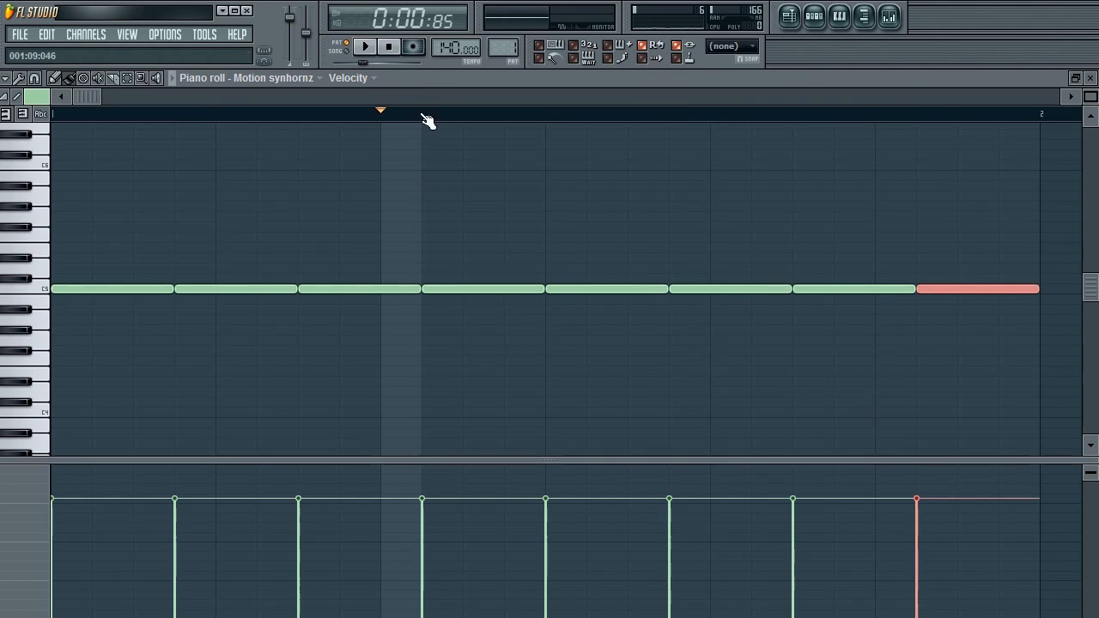
Delete all eight three-step C5 notes from the six-beat bar
{"action": "double_click", "coordinate": [424, 78]}
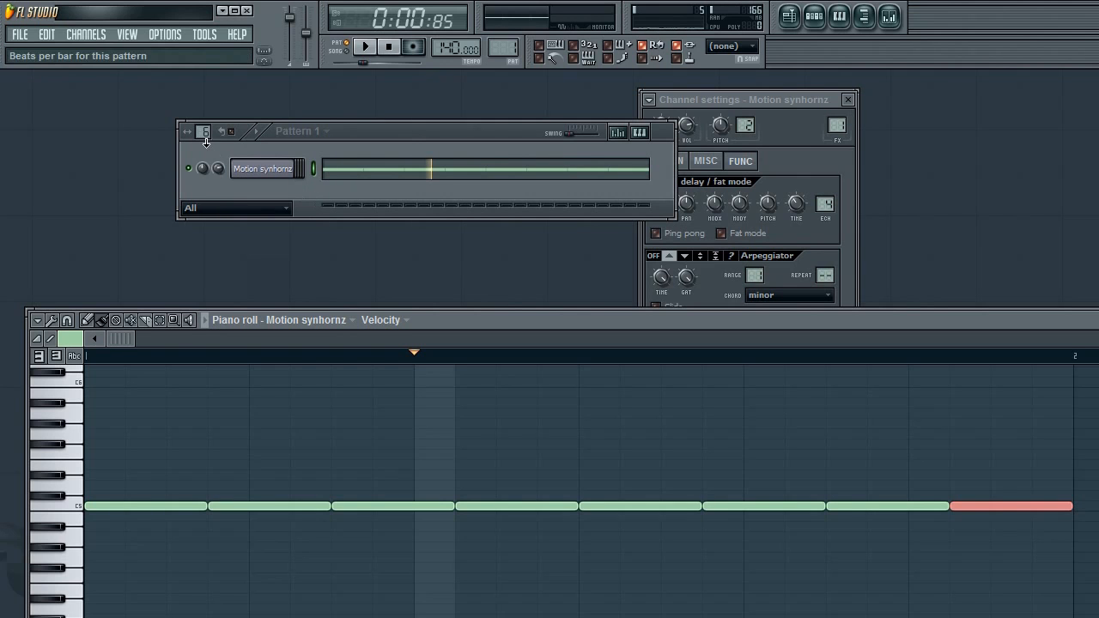
{"action": "right_click", "coordinate": [987, 505]}
{"action": "right_click", "coordinate": [844, 507]}
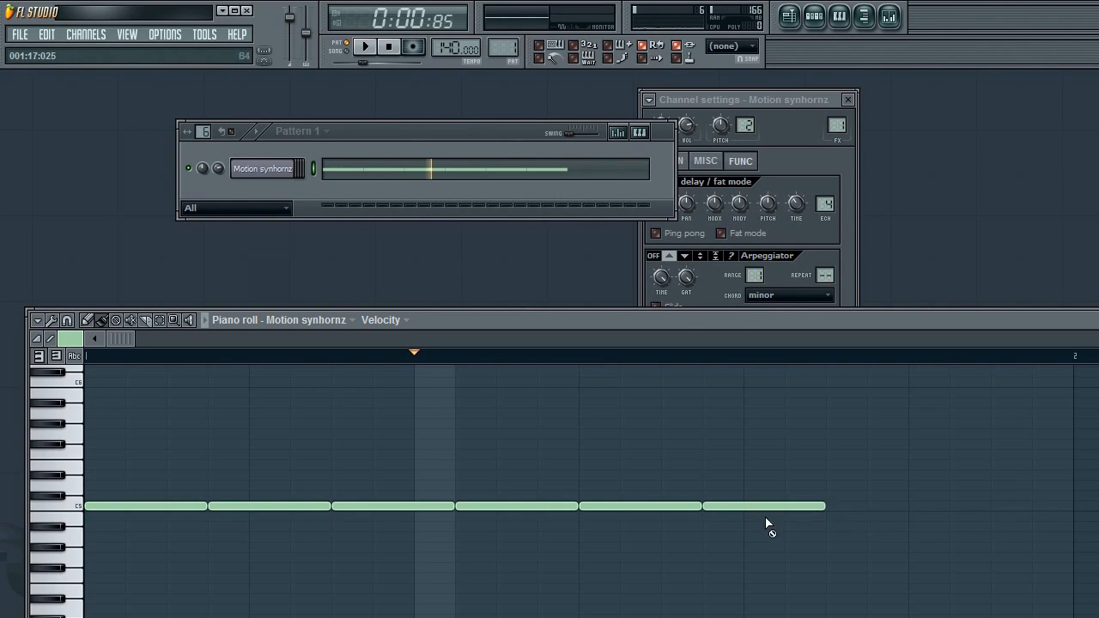
{"action": "right_click", "coordinate": [767, 506]}
{"action": "right_click", "coordinate": [639, 506]}
{"action": "right_click", "coordinate": [515, 507]}
{"action": "right_click", "coordinate": [391, 507]}
{"action": "right_click", "coordinate": [258, 506]}
{"action": "right_click", "coordinate": [198, 515]}
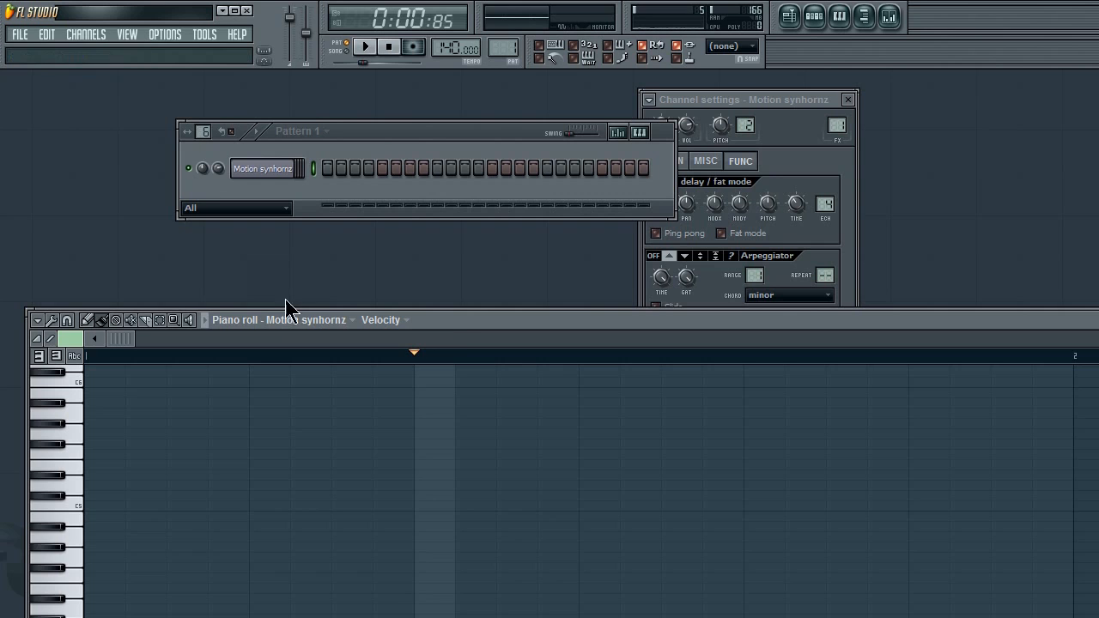
Fill the six-beat bar with six back-to-back four-step C5 notes, one on each beat
{"action": "double_click", "coordinate": [456, 323]}
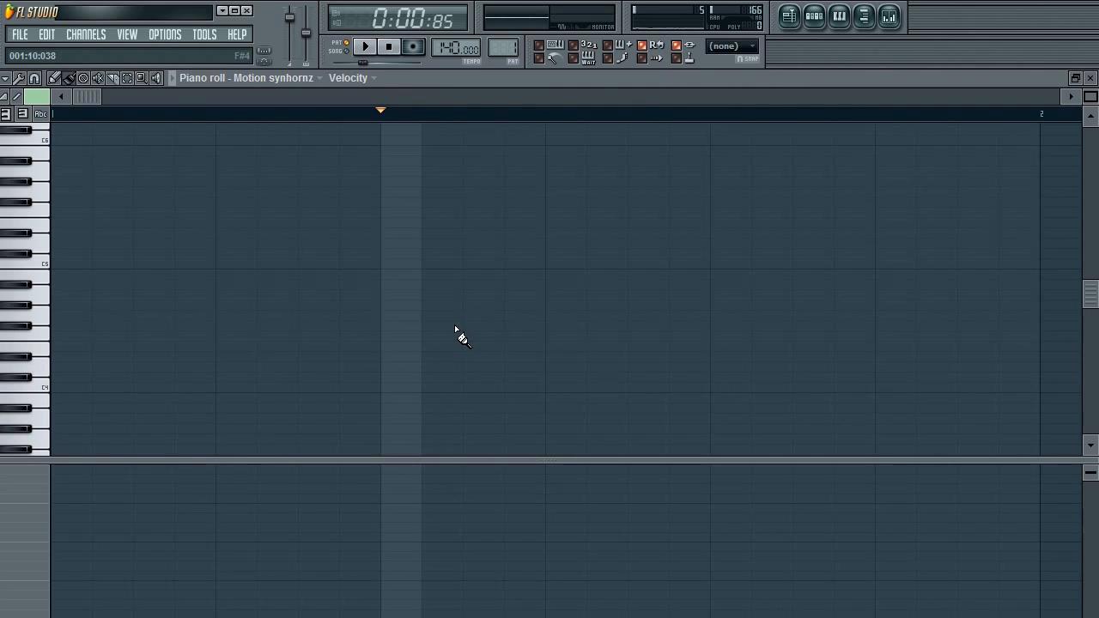
{"action": "left_click", "coordinate": [56, 265]}
{"action": "left_click_drag", "start_coordinate": [172, 264], "coordinate": [198, 264]}
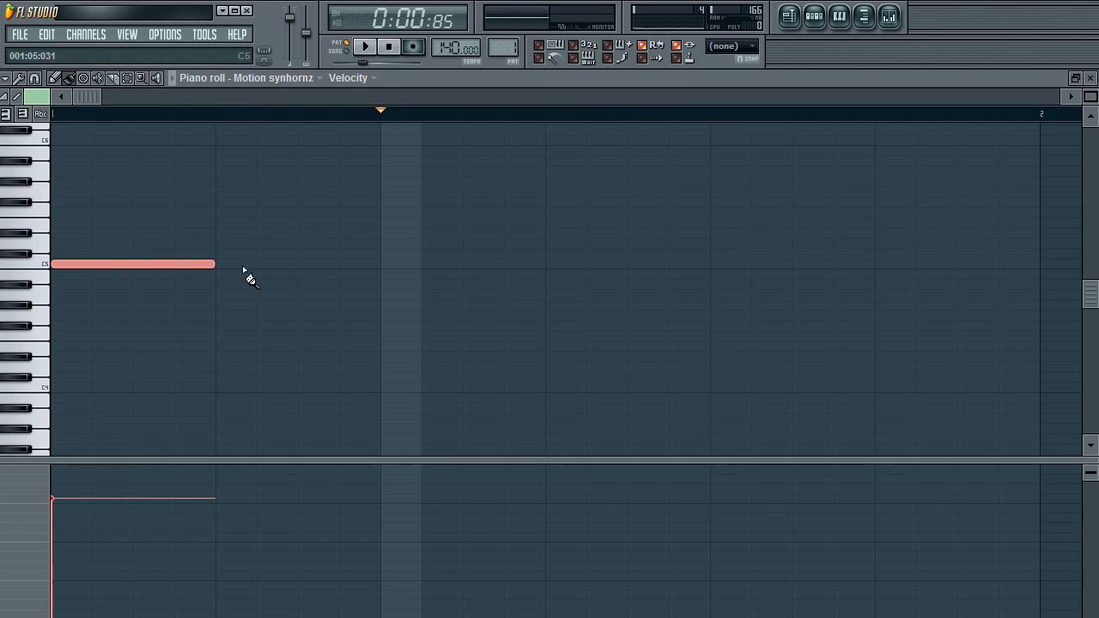
{"action": "left_click", "coordinate": [222, 266]}
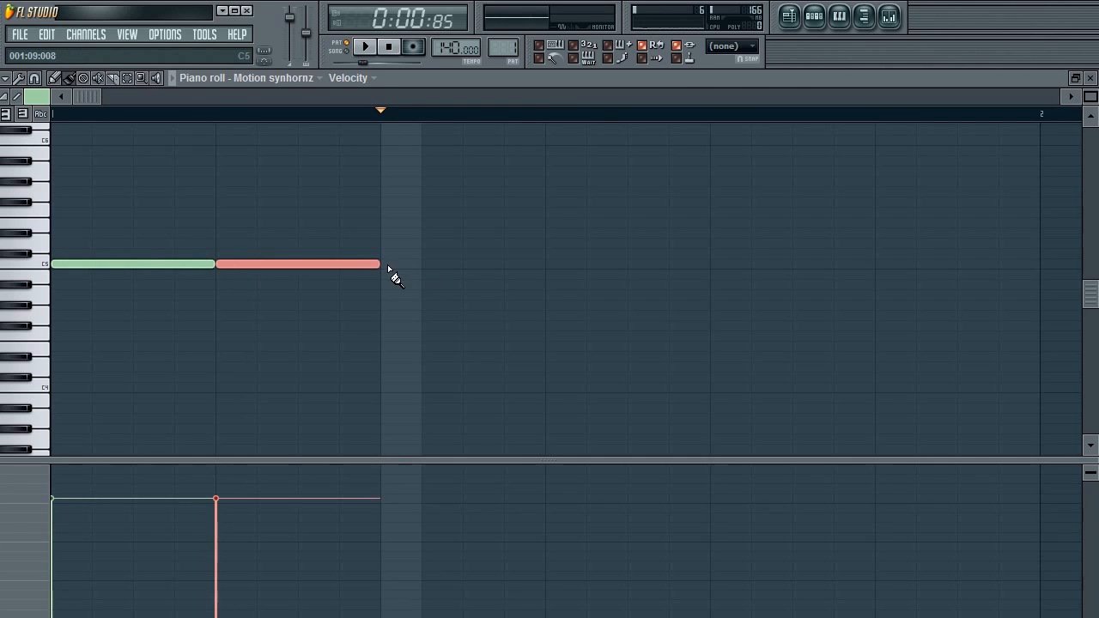
{"action": "left_click", "coordinate": [387, 265]}
{"action": "left_click", "coordinate": [552, 267]}
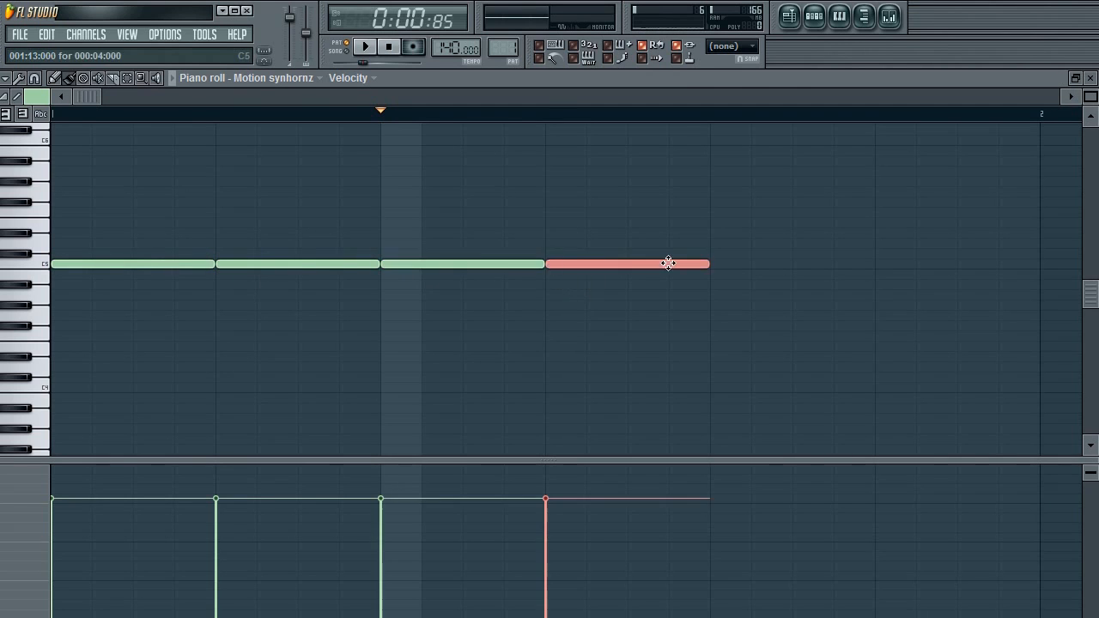
{"action": "left_click", "coordinate": [715, 268]}
{"action": "left_click", "coordinate": [882, 264]}
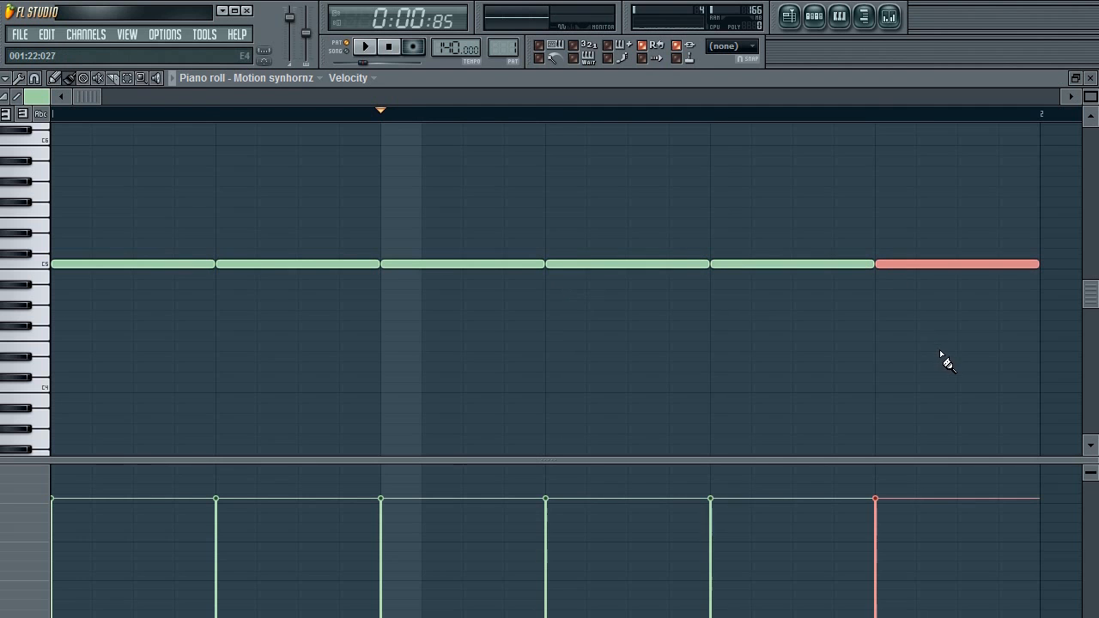
Delete the C5 notes on beats 4, 5 and 6 and set the pattern to 4 beats per bar
{"action": "right_click", "coordinate": [931, 264]}
{"action": "right_click", "coordinate": [678, 266]}
{"action": "right_click", "coordinate": [767, 267]}
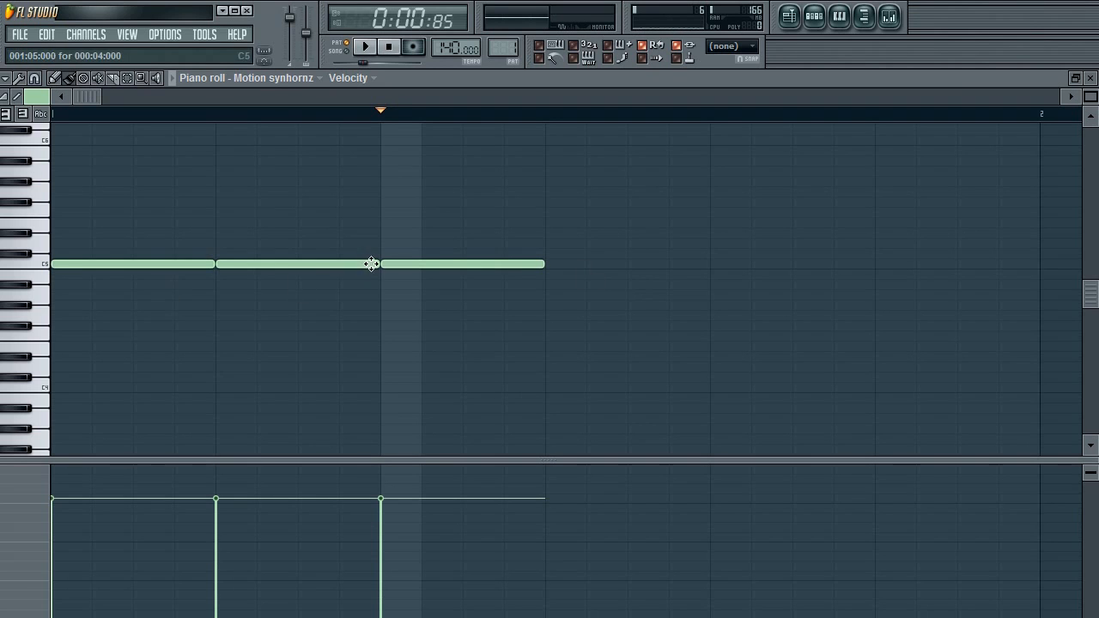
{"action": "double_click", "coordinate": [408, 76]}
{"action": "left_click_drag", "start_coordinate": [203, 131], "coordinate": [202, 144]}
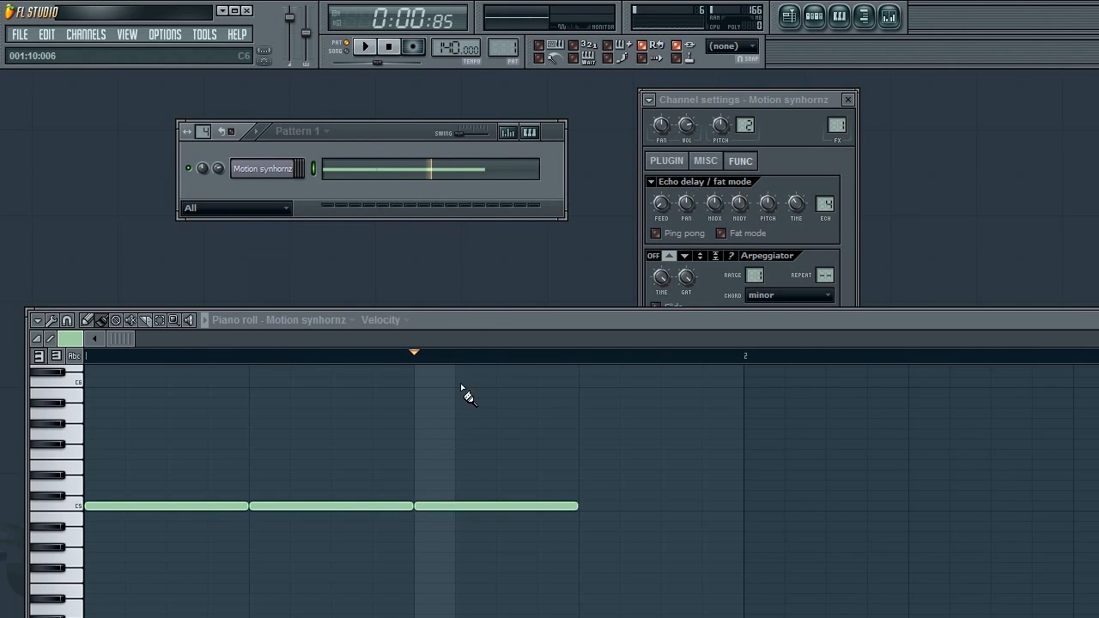
Erase all but the first C5 note and shorten it to one step
{"action": "double_click", "coordinate": [473, 319]}
{"action": "right_click", "coordinate": [463, 290]}
{"action": "left_click_drag", "start_coordinate": [214, 289], "coordinate": [81, 288]}
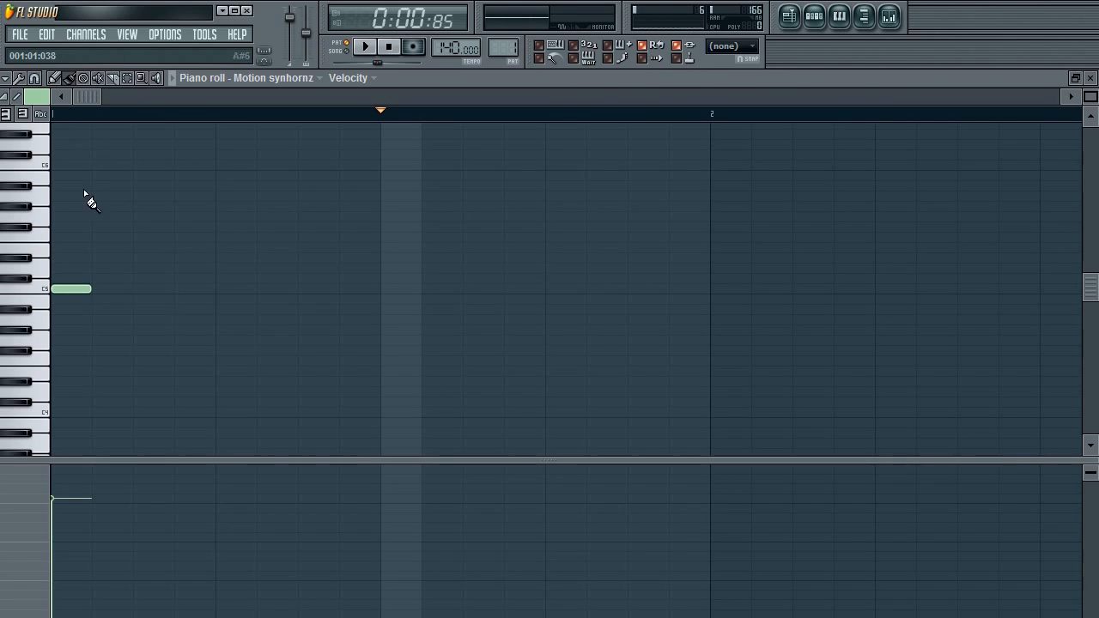
Try alternating one-step C#5 and C5 notes on steps 2 to 5 and erase them again
{"action": "left_click", "coordinate": [102, 279]}
{"action": "left_click", "coordinate": [146, 289]}
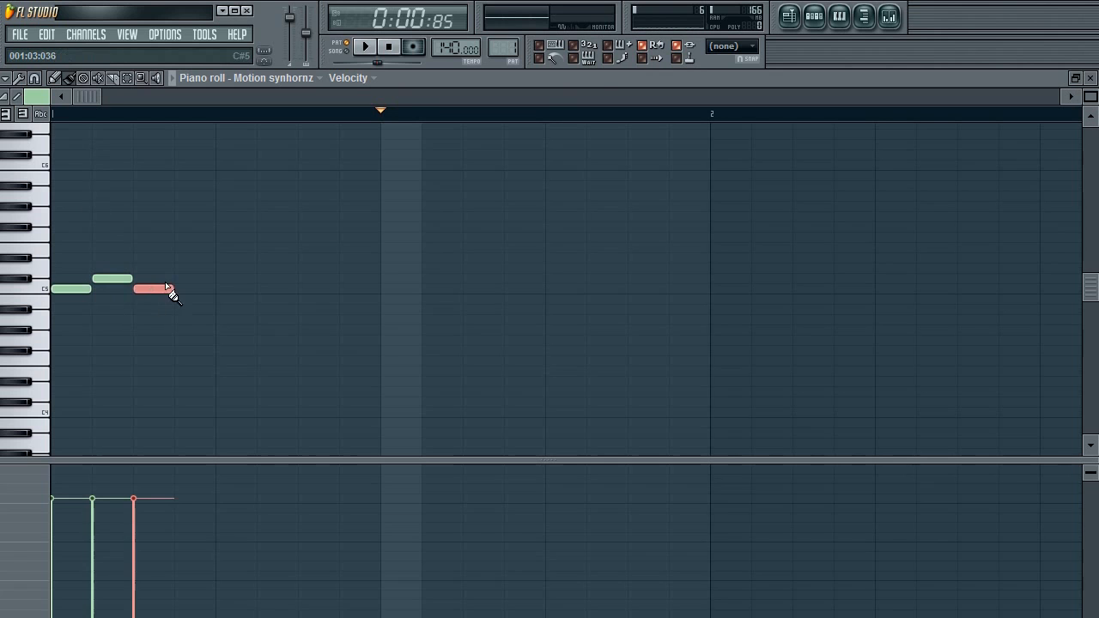
{"action": "left_click", "coordinate": [182, 279]}
{"action": "left_click", "coordinate": [220, 290]}
{"action": "right_click", "coordinate": [238, 290]}
{"action": "right_click", "coordinate": [194, 279]}
{"action": "right_click", "coordinate": [153, 289]}
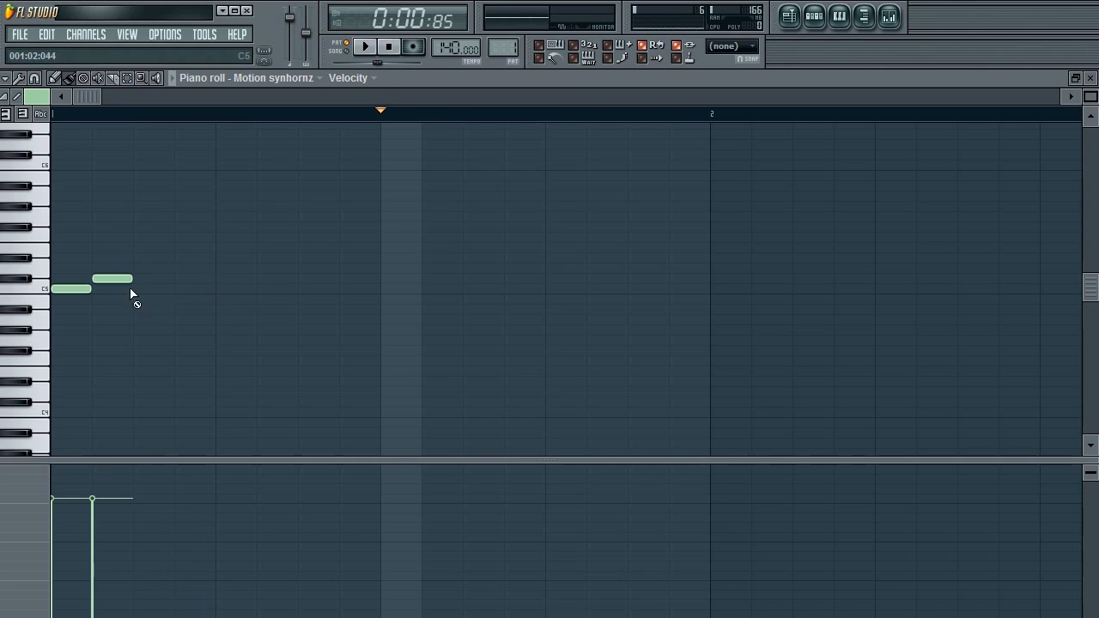
{"action": "right_click", "coordinate": [120, 279]}
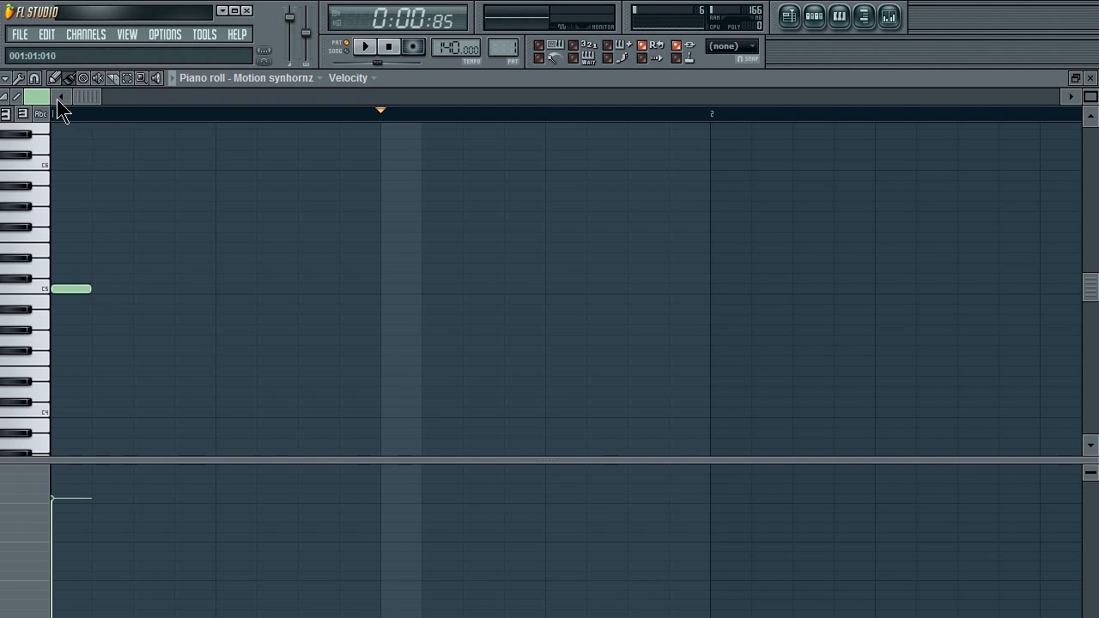
Set the piano roll snap to 1/2 step and shorten the C5 note to half a step
{"action": "left_click", "coordinate": [35, 79]}
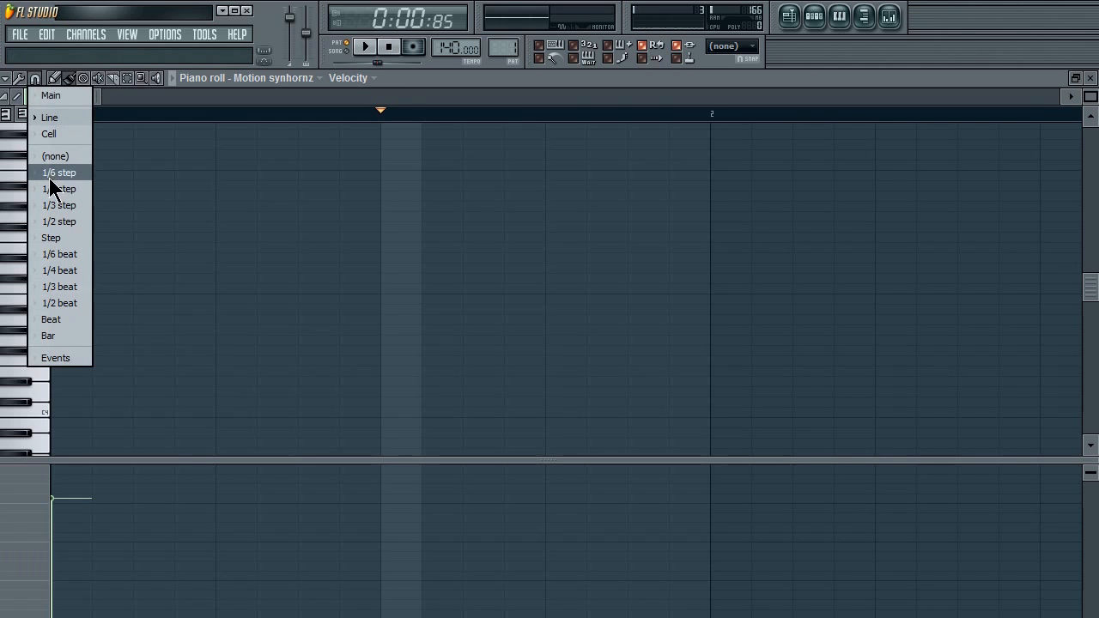
{"action": "left_click", "coordinate": [73, 223]}
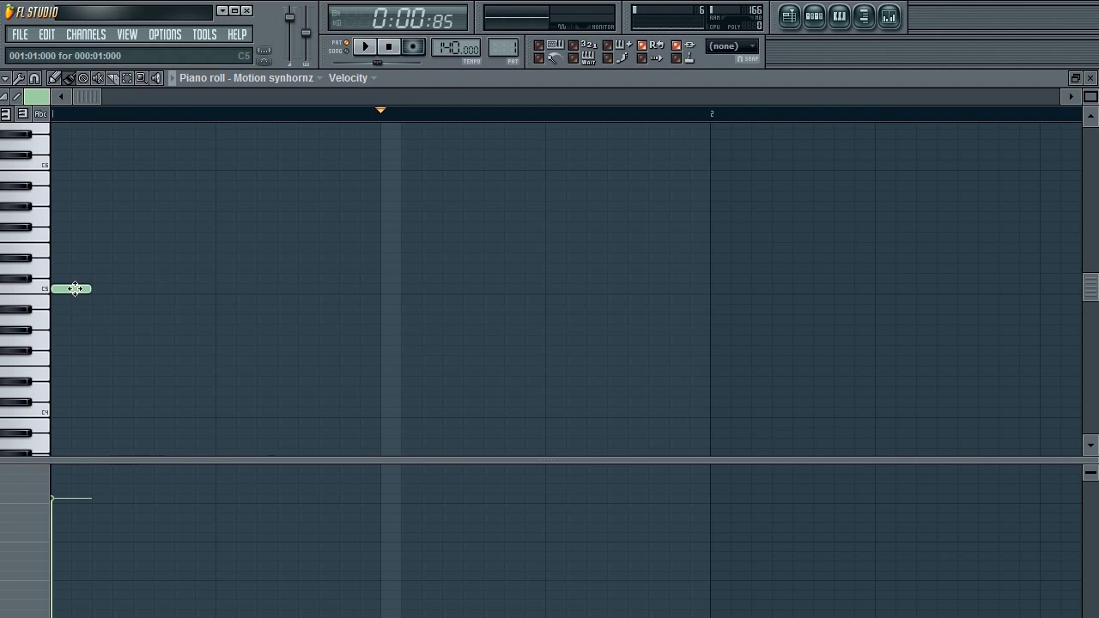
{"action": "mouse_move", "coordinate": [92, 290]}
{"action": "left_mouse_down"}
{"action": "mouse_move", "coordinate": [60, 289]}
{"action": "mouse_move", "coordinate": [70, 290]}
{"action": "left_mouse_up"}
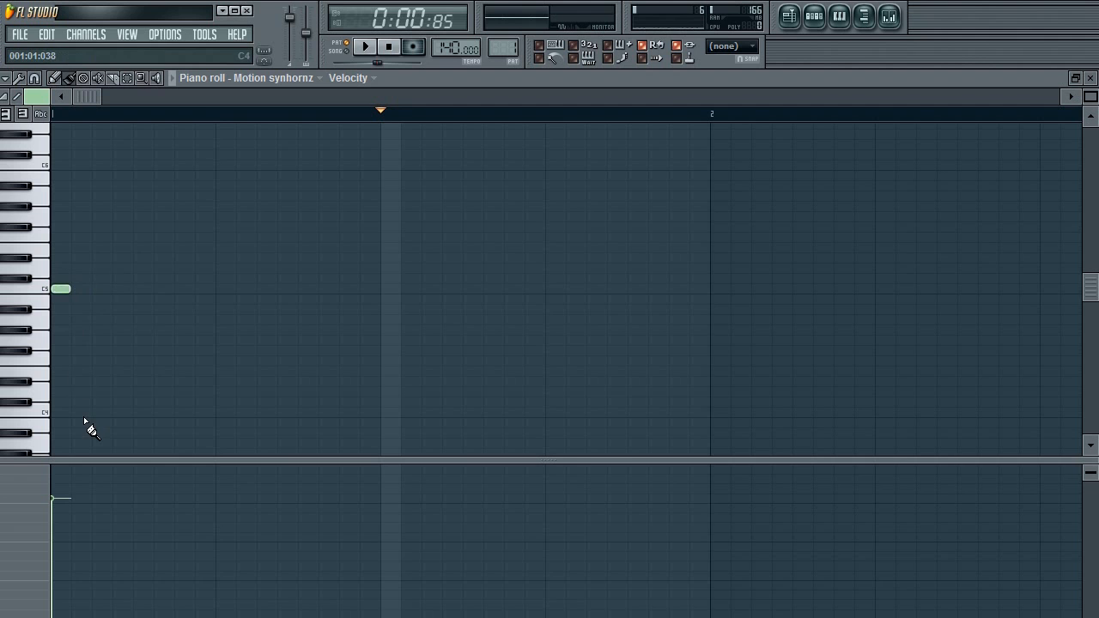
Add seven half-step C5 notes back to back to fill the first beat
{"action": "left_click", "coordinate": [81, 290]}
{"action": "left_click", "coordinate": [103, 290]}
{"action": "left_click", "coordinate": [121, 291]}
{"action": "left_click", "coordinate": [144, 291]}
{"action": "left_click", "coordinate": [163, 290]}
{"action": "left_click", "coordinate": [204, 290]}
{"action": "left_click", "coordinate": [184, 290]}
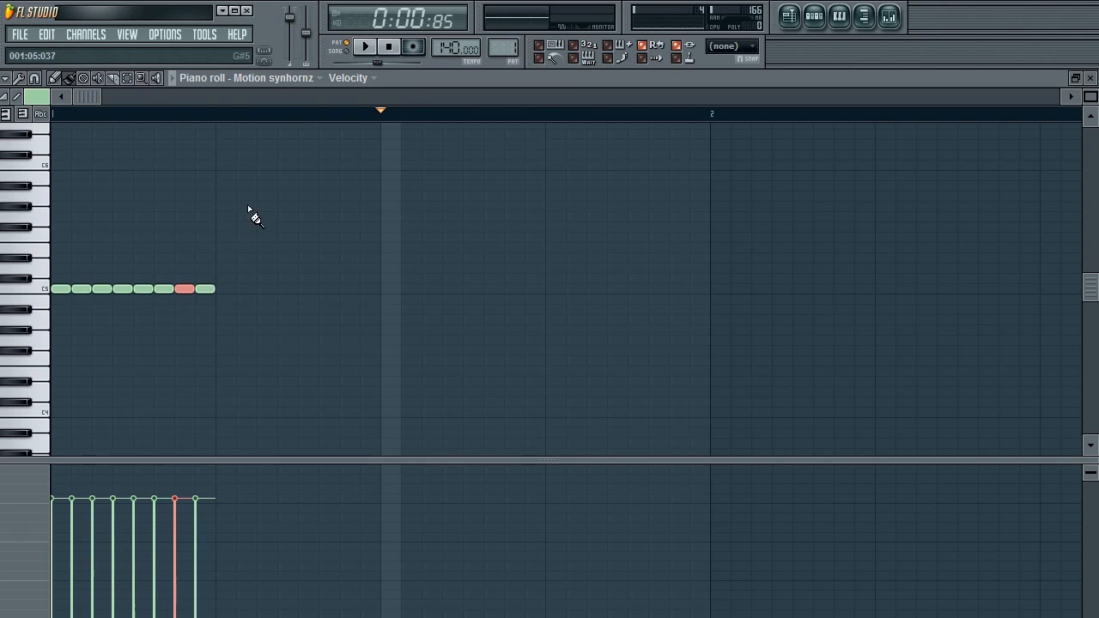
Move the playback position to the start of the bar and play the half-step notes
{"action": "left_click_drag", "start_coordinate": [380, 111], "coordinate": [36, 127]}
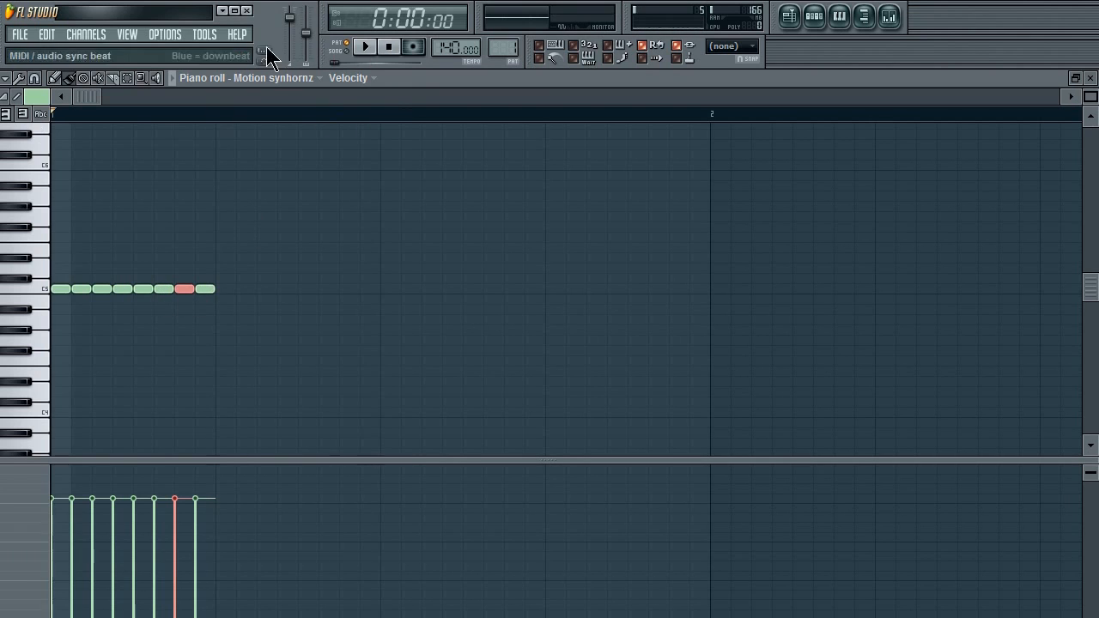
{"action": "left_click", "coordinate": [363, 48]}
{"action": "left_click", "coordinate": [389, 47]}
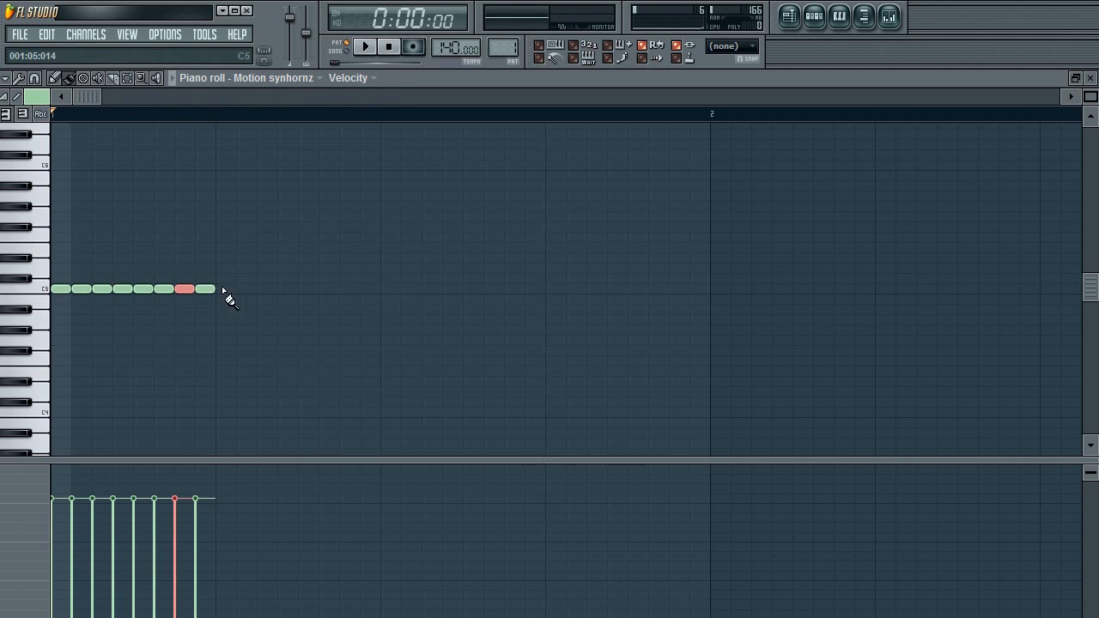
Set the snap to 1/4 step, start the bar with quarter-step C5, C#5 and C5 notes, and play the result
{"action": "left_click", "coordinate": [35, 79]}
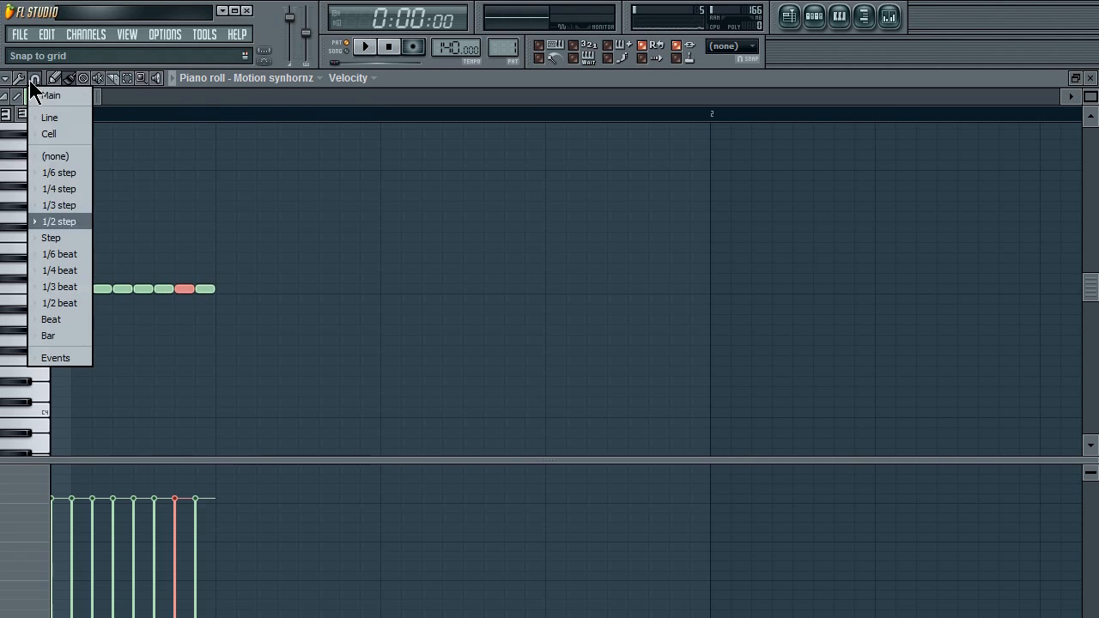
{"action": "left_click", "coordinate": [58, 189]}
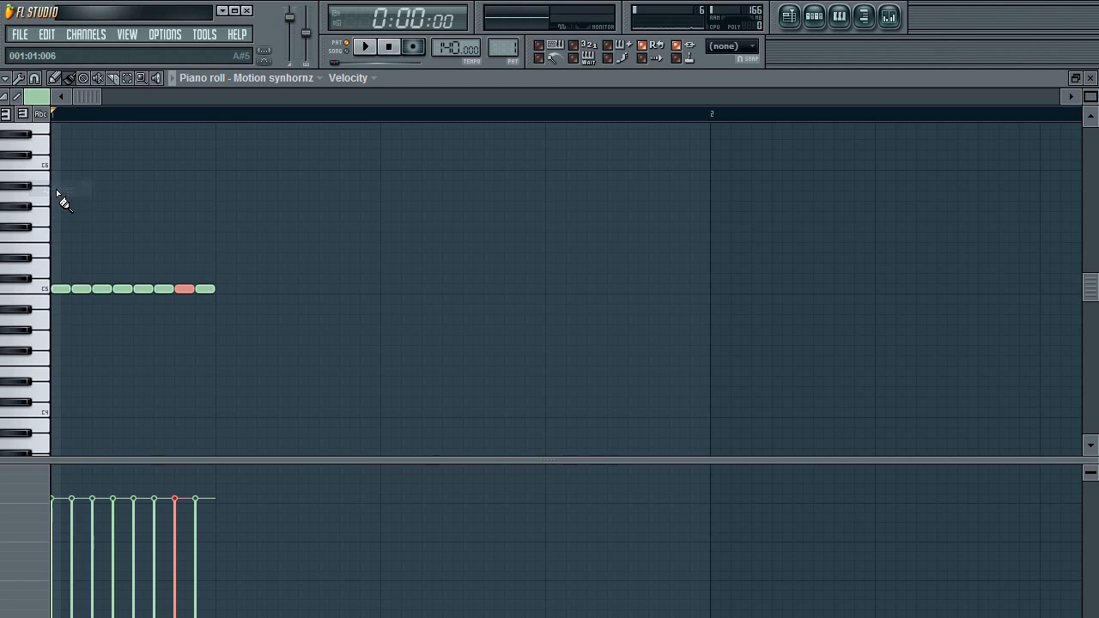
{"action": "left_click", "coordinate": [57, 290]}
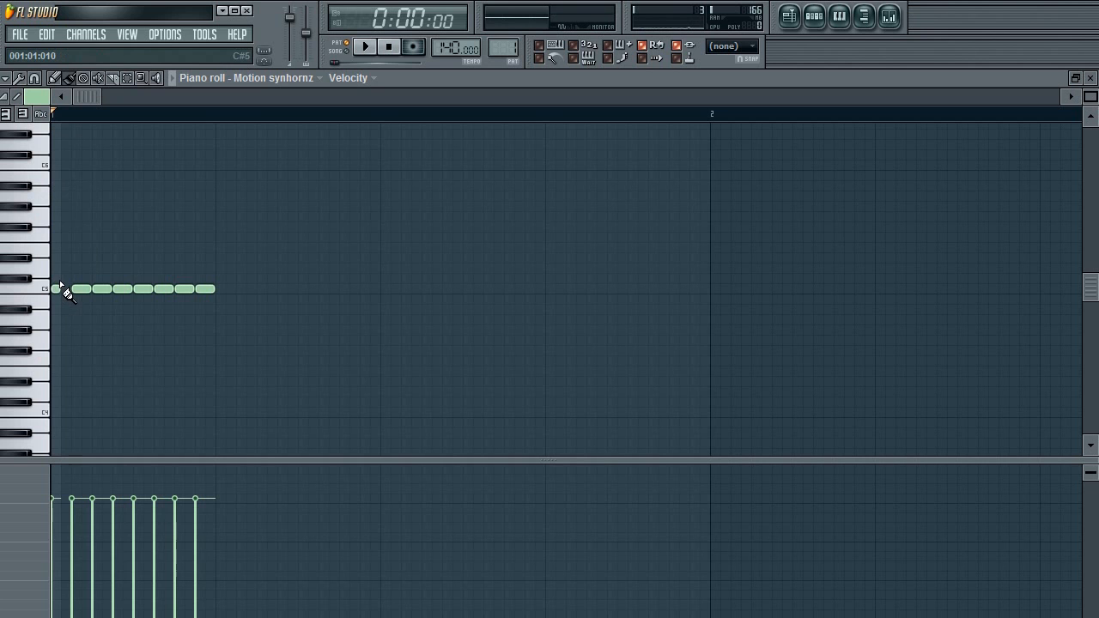
{"action": "left_click", "coordinate": [62, 279]}
{"action": "left_click_drag", "start_coordinate": [91, 290], "coordinate": [81, 289]}
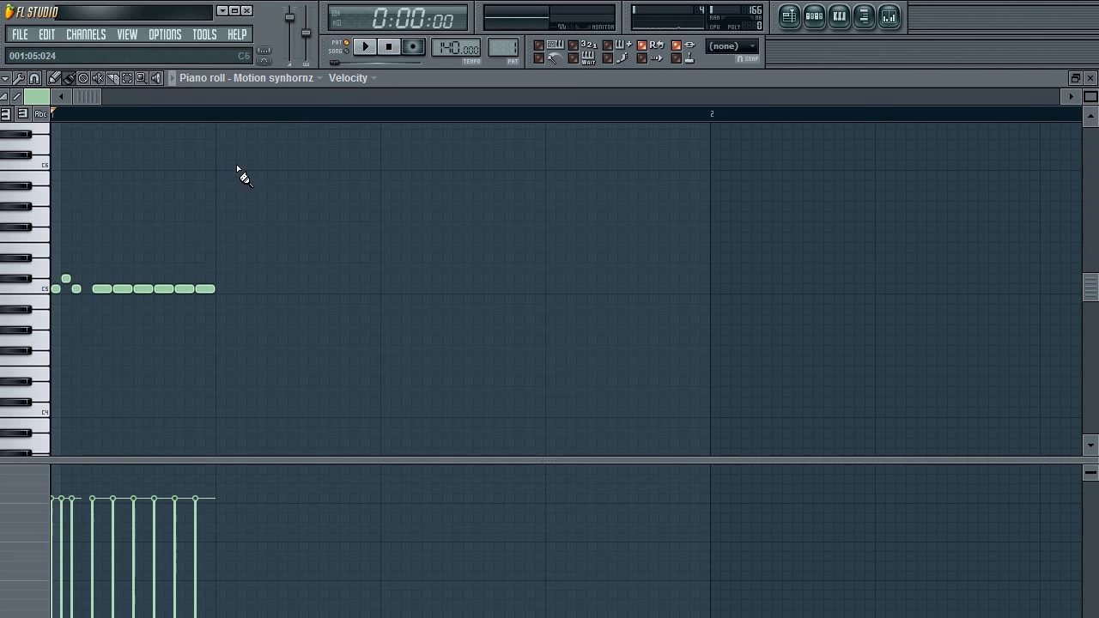
{"action": "left_click", "coordinate": [367, 49]}
{"action": "left_click", "coordinate": [388, 47]}
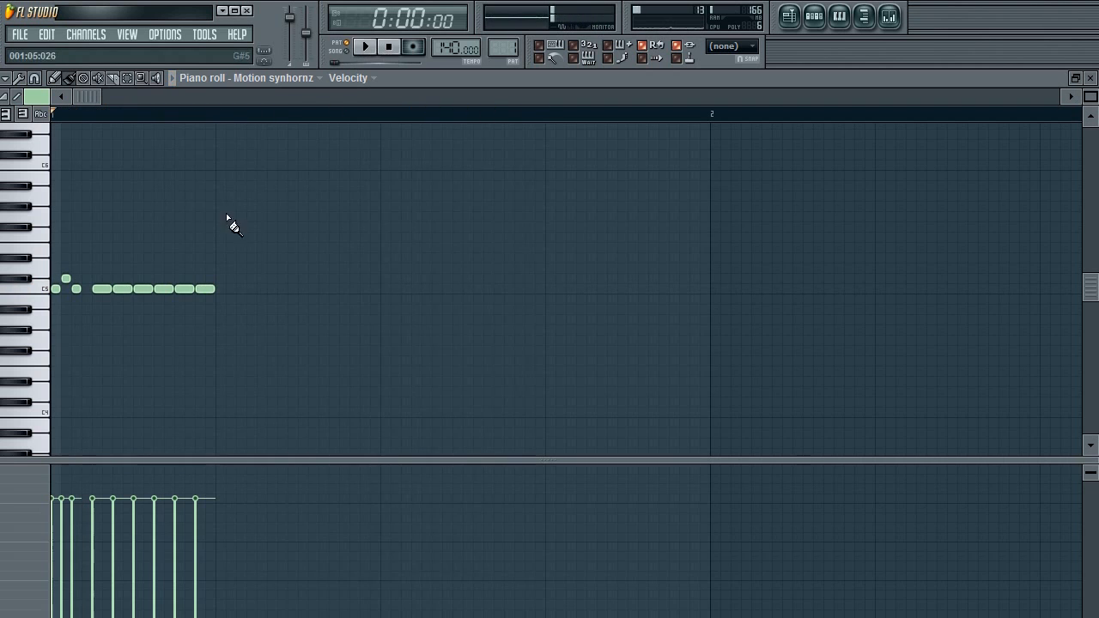
Set the piano roll snap back to Line and erase every note in the bar
{"action": "left_click", "coordinate": [35, 80]}
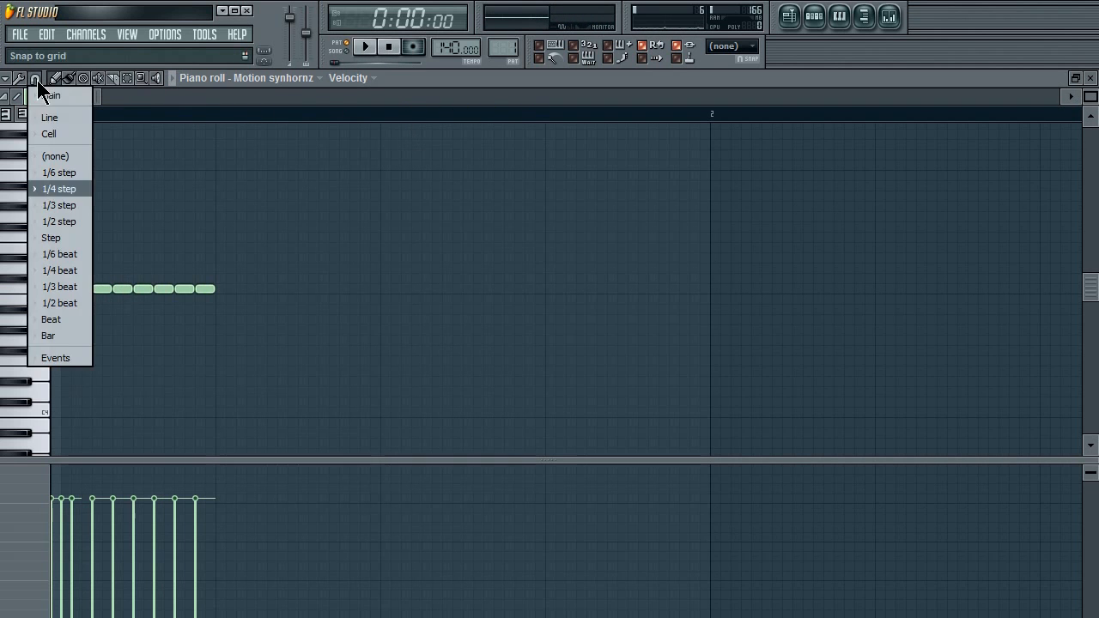
{"action": "left_click", "coordinate": [48, 98]}
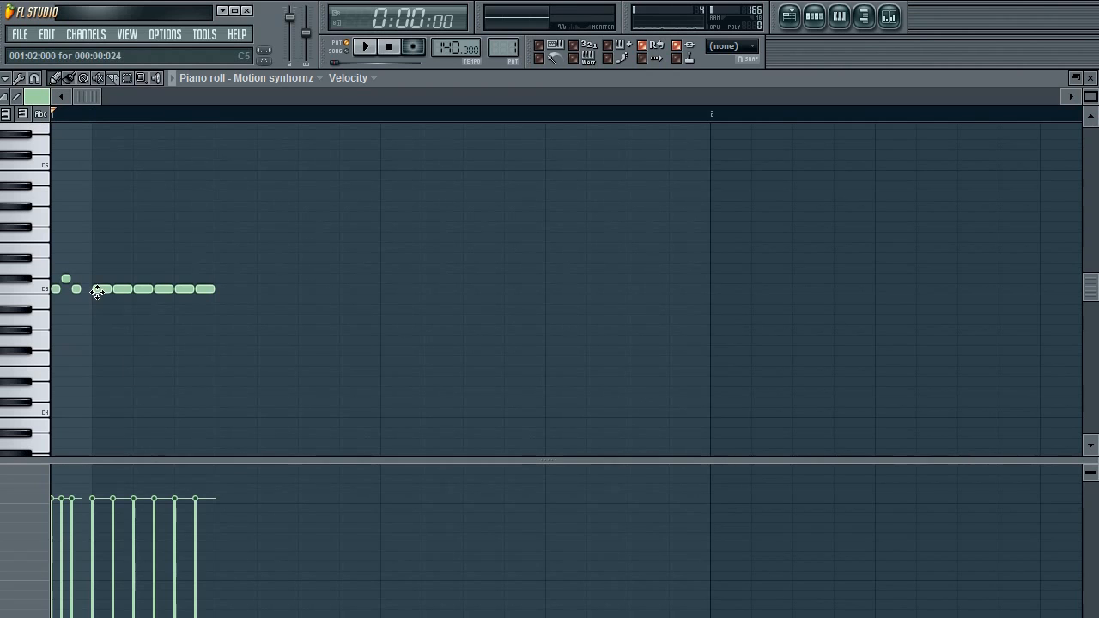
{"action": "right_click", "coordinate": [97, 290]}
{"action": "right_click", "coordinate": [77, 288]}
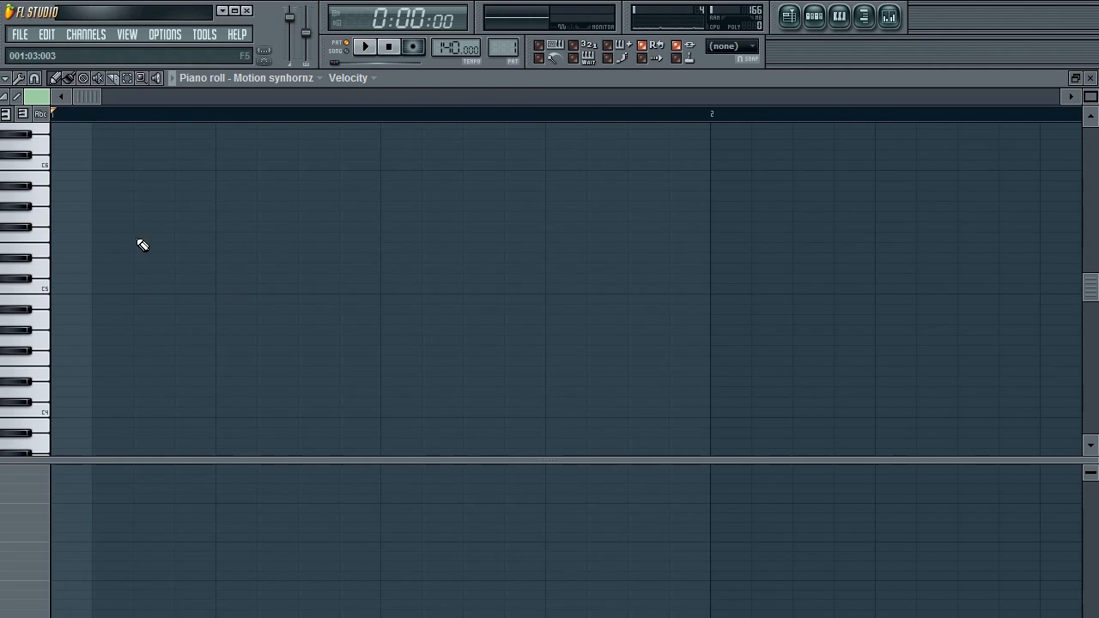
{"action": "left_click", "coordinate": [35, 79]}
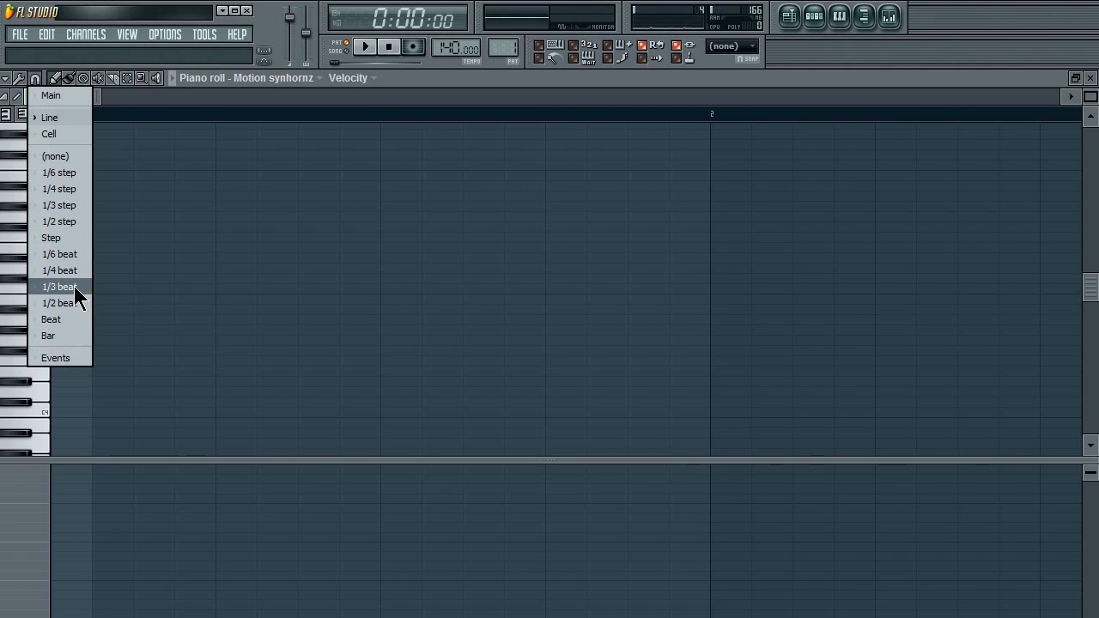
{"action": "left_click", "coordinate": [118, 345]}
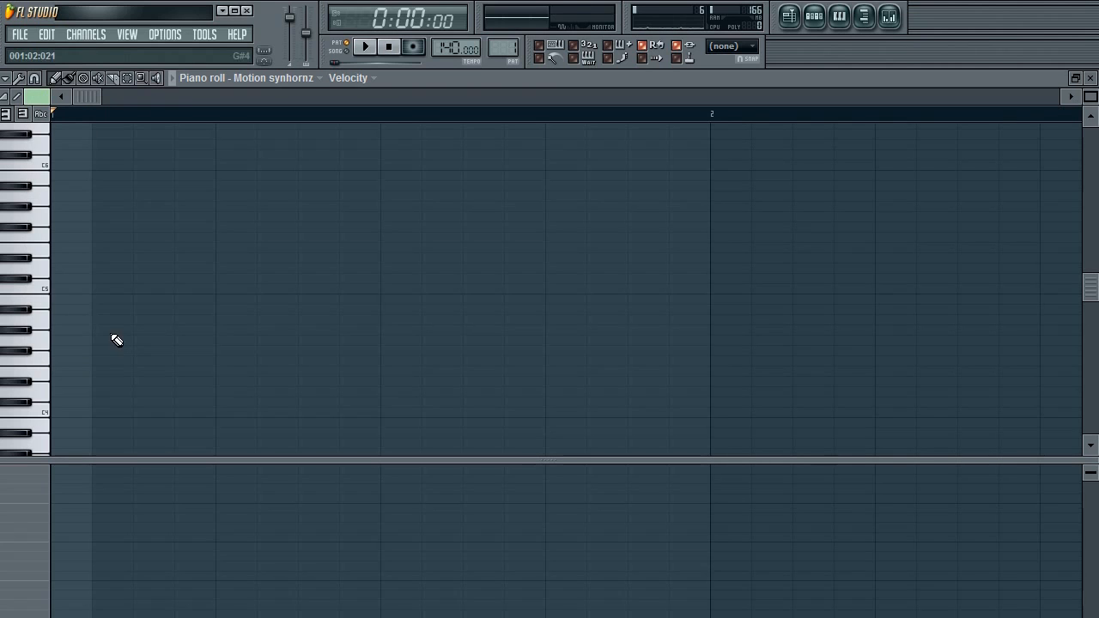
Draw a C5 note about four and a quarter steps long from beat 1 and an equally long D#5 note on beat 2
{"action": "left_click", "coordinate": [50, 287]}
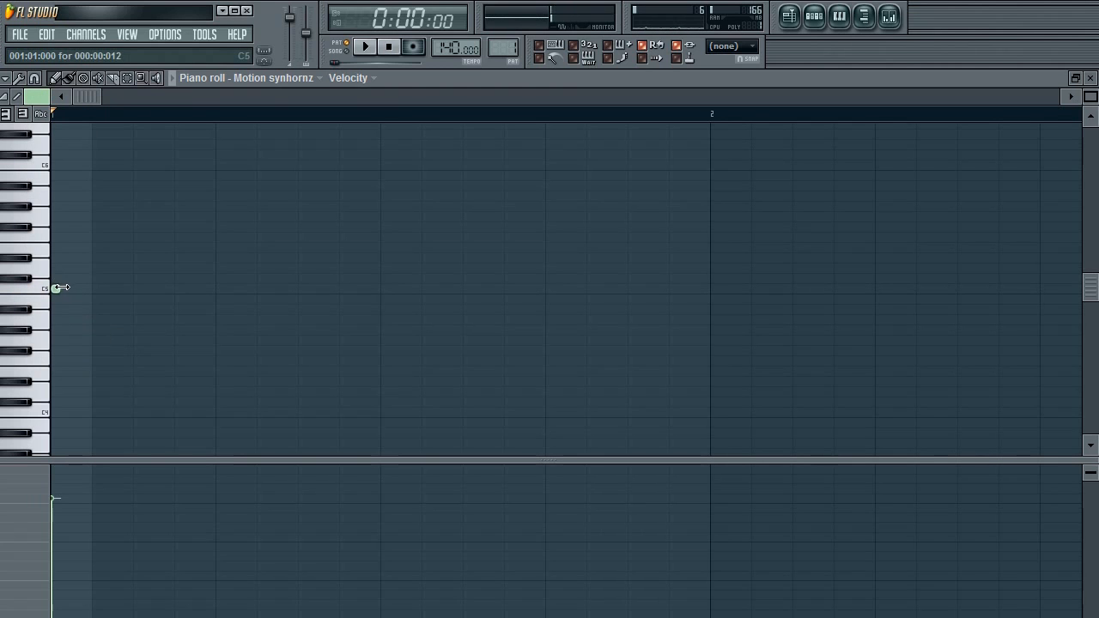
{"action": "left_click_drag", "start_coordinate": [55, 287], "coordinate": [225, 287]}
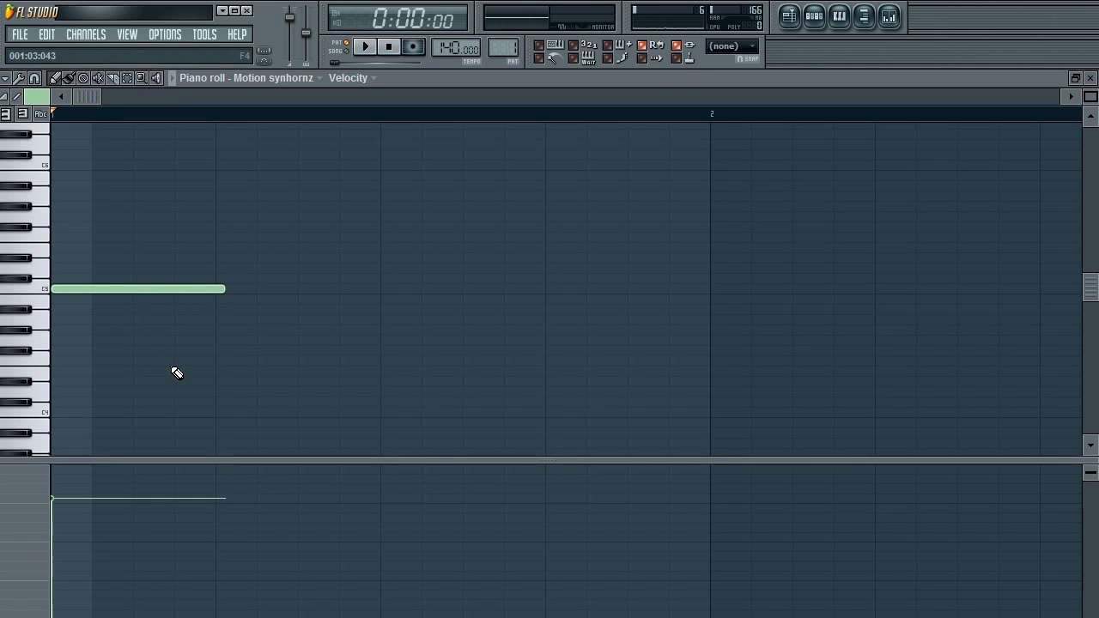
{"action": "left_click", "coordinate": [223, 261]}
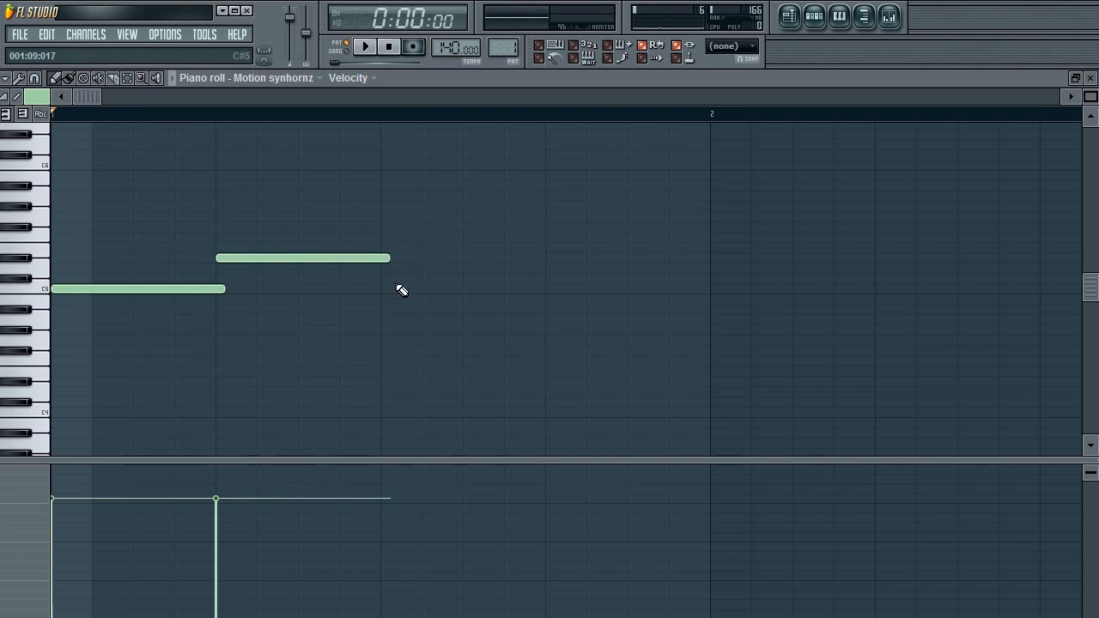
{"action": "mouse_move", "coordinate": [385, 260]}
{"action": "left_mouse_down"}
{"action": "mouse_move", "coordinate": [317, 257]}
{"action": "mouse_move", "coordinate": [401, 258]}
{"action": "left_mouse_up"}
Slice the C5 note at the start of beat 2 with the snap on Line and erase the leftover piece
{"action": "left_click", "coordinate": [117, 78]}
{"action": "left_click", "coordinate": [35, 78]}
{"action": "left_click", "coordinate": [50, 120]}
{"action": "left_click_drag", "start_coordinate": [219, 324], "coordinate": [218, 215]}
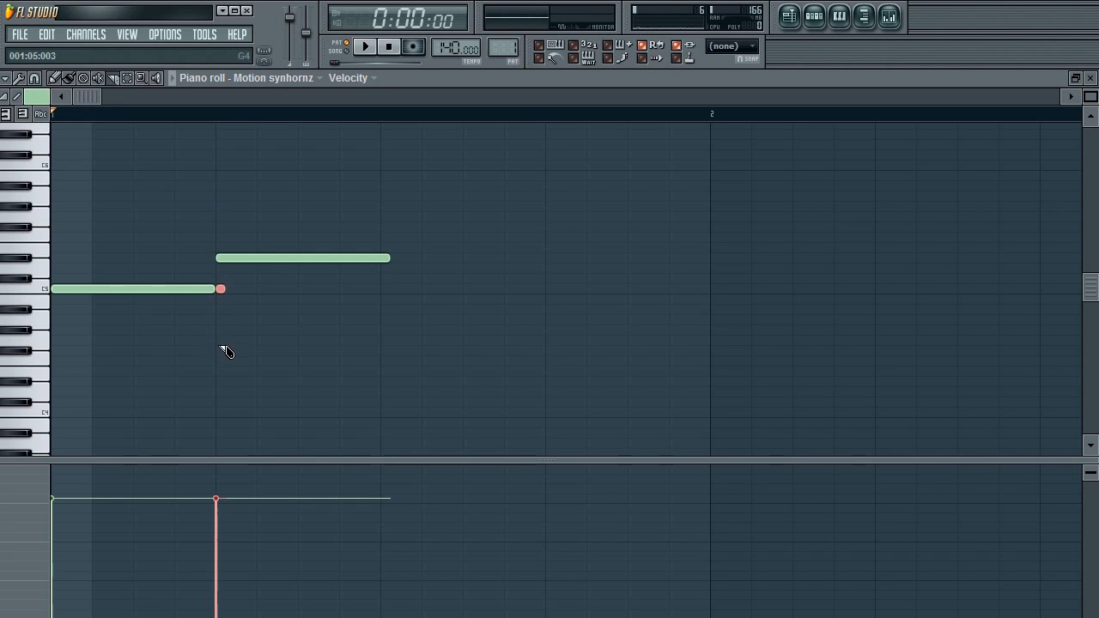
{"action": "left_click", "coordinate": [53, 77]}
{"action": "right_click", "coordinate": [220, 290]}
Copy the first C5 note's four-step length to new C5 notes on beats 2, 3 and 4
{"action": "left_click", "coordinate": [133, 288]}
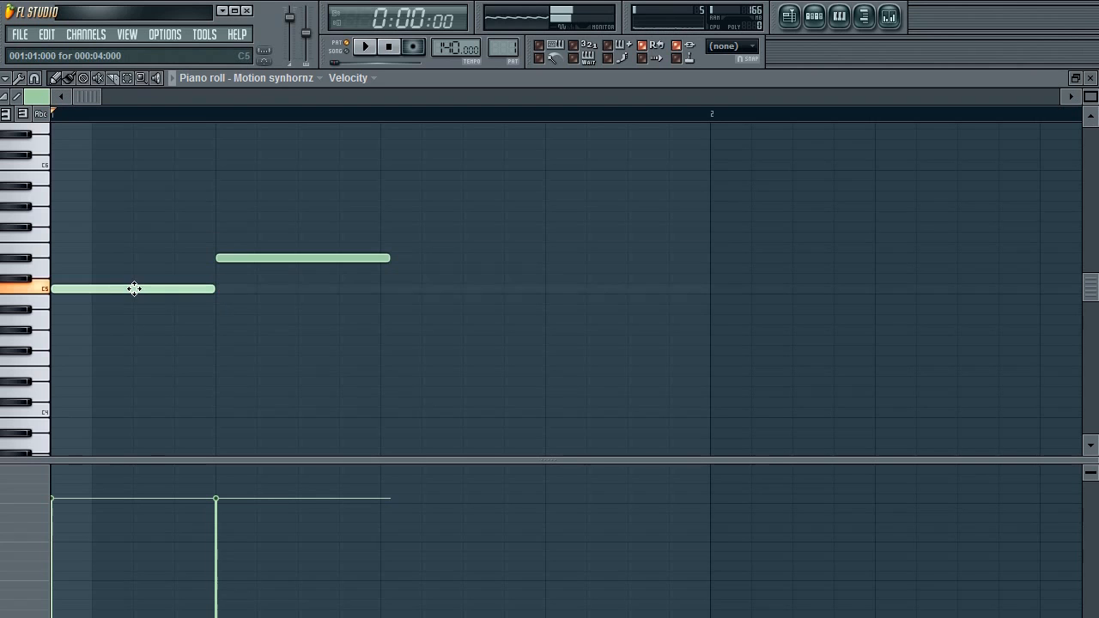
{"action": "left_click", "coordinate": [219, 289]}
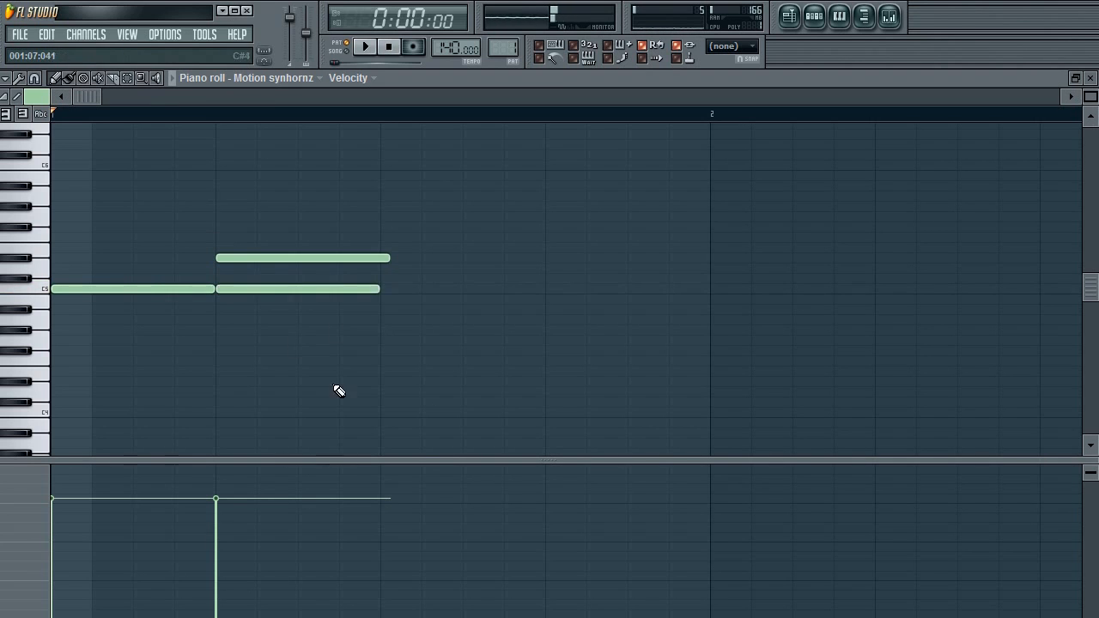
{"action": "left_click", "coordinate": [383, 291]}
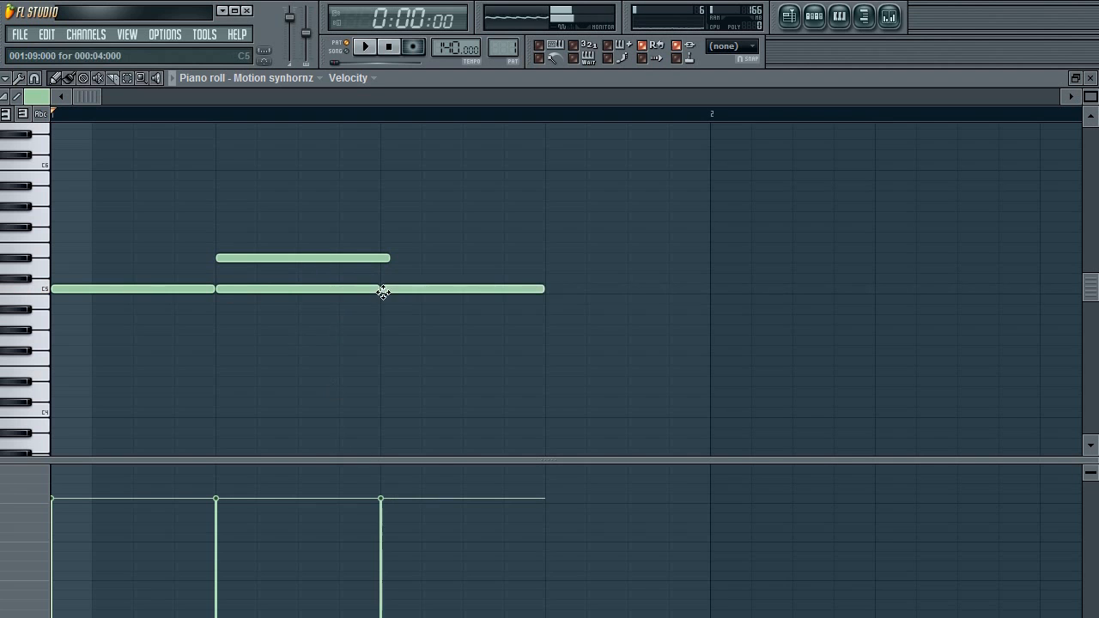
{"action": "left_click", "coordinate": [550, 291]}
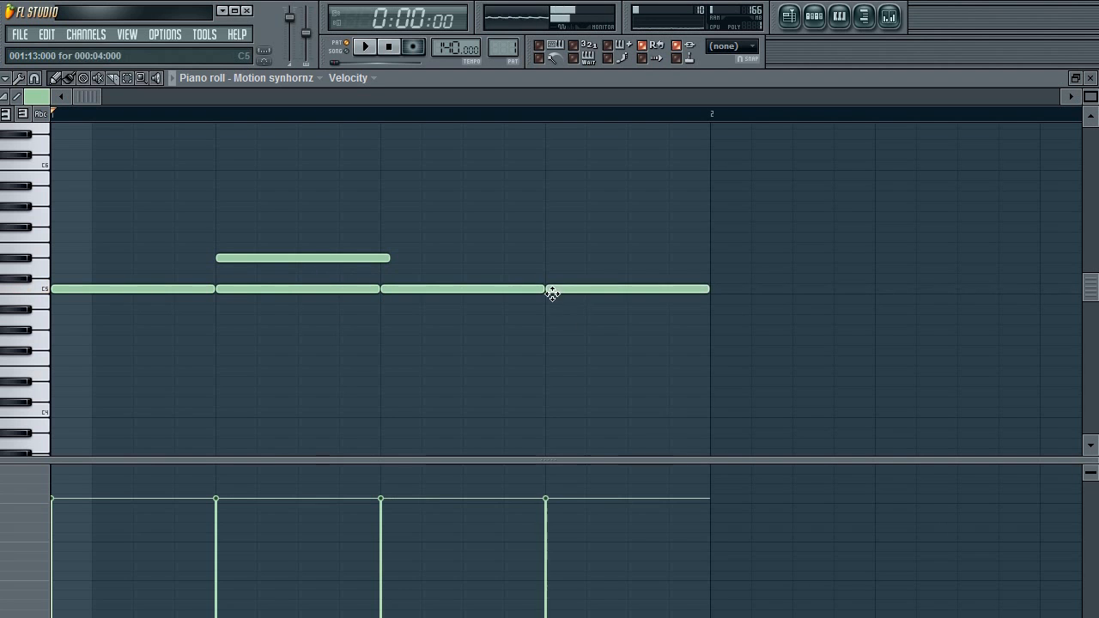
Erase the four C5 notes and move the remaining D#5 note to C5 at beat 1
{"action": "right_click", "coordinate": [596, 289]}
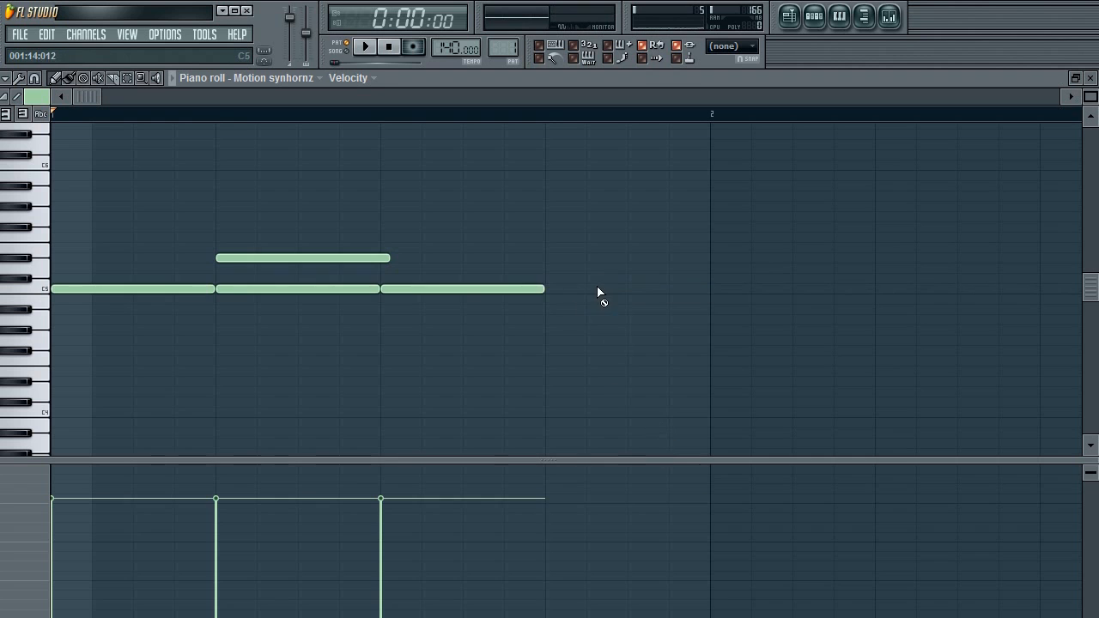
{"action": "right_click", "coordinate": [464, 290]}
{"action": "right_click", "coordinate": [343, 292]}
{"action": "right_click", "coordinate": [93, 291]}
{"action": "left_click_drag", "start_coordinate": [226, 258], "coordinate": [47, 288]}
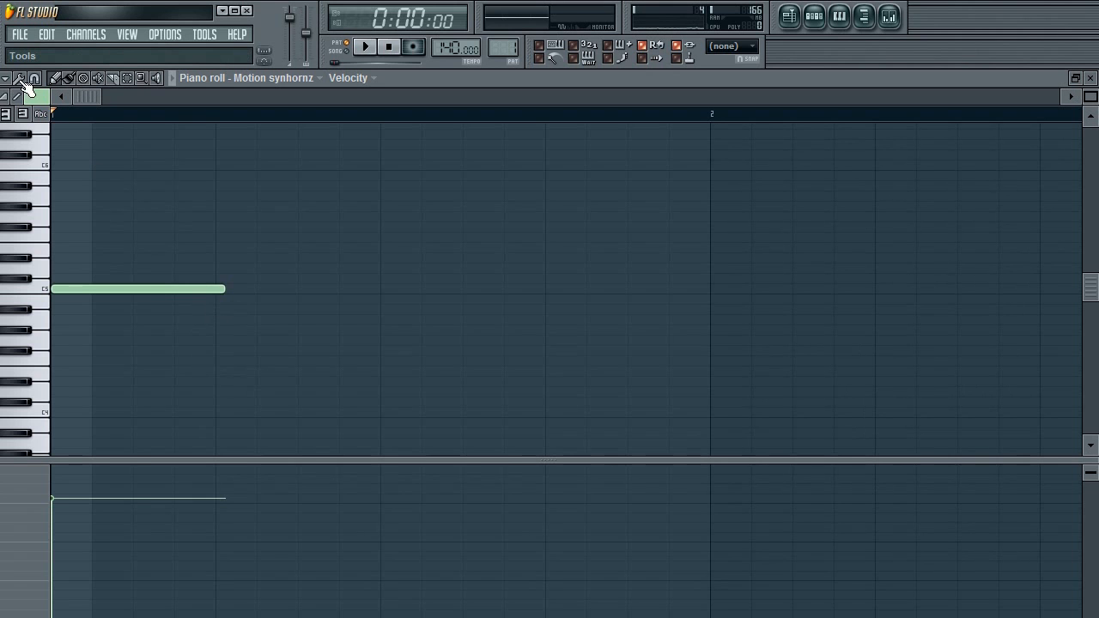
Select the overlong C5 note and apply Quick quantize to it
{"action": "left_click", "coordinate": [142, 78]}
{"action": "left_click_drag", "start_coordinate": [236, 375], "coordinate": [70, 288]}
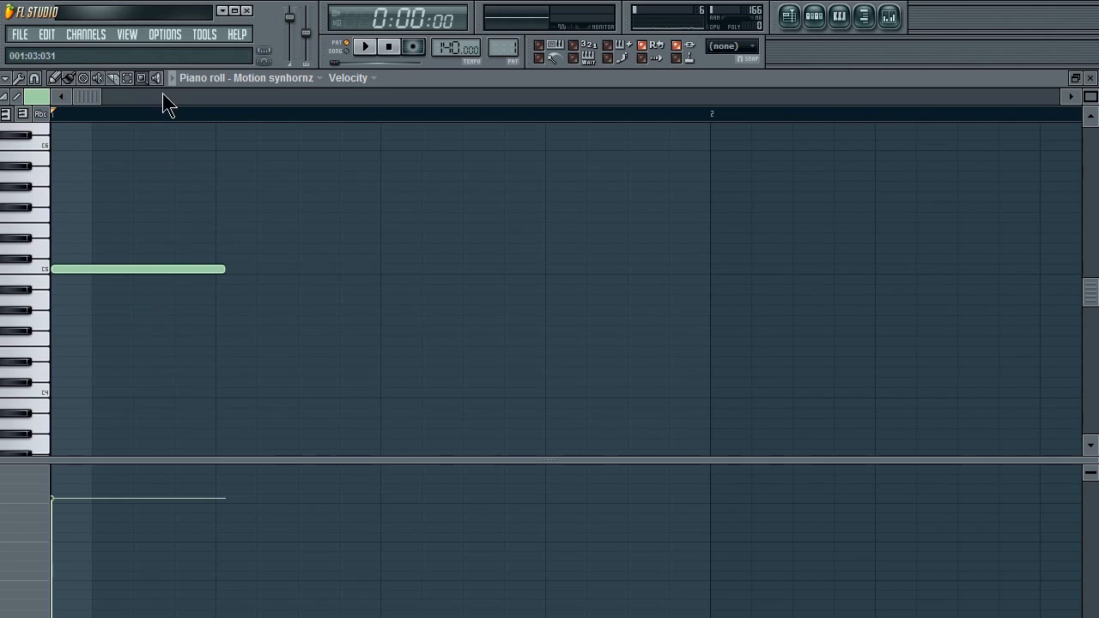
{"action": "left_click_drag", "start_coordinate": [248, 317], "coordinate": [52, 239]}
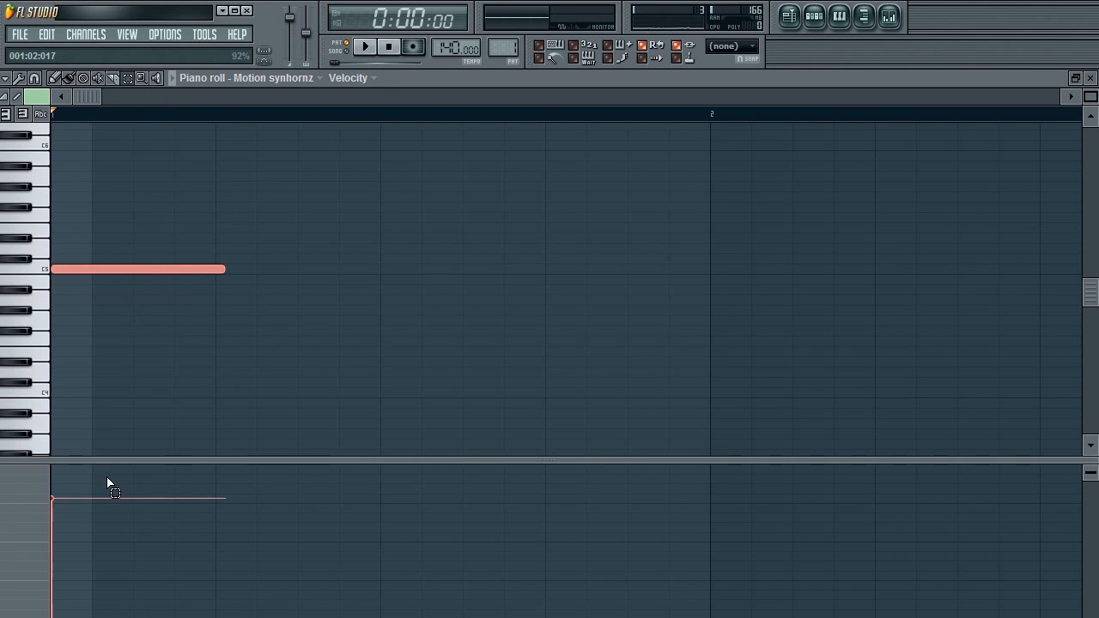
{"action": "left_click", "coordinate": [7, 79]}
{"action": "mouse_move", "coordinate": [91, 126]}
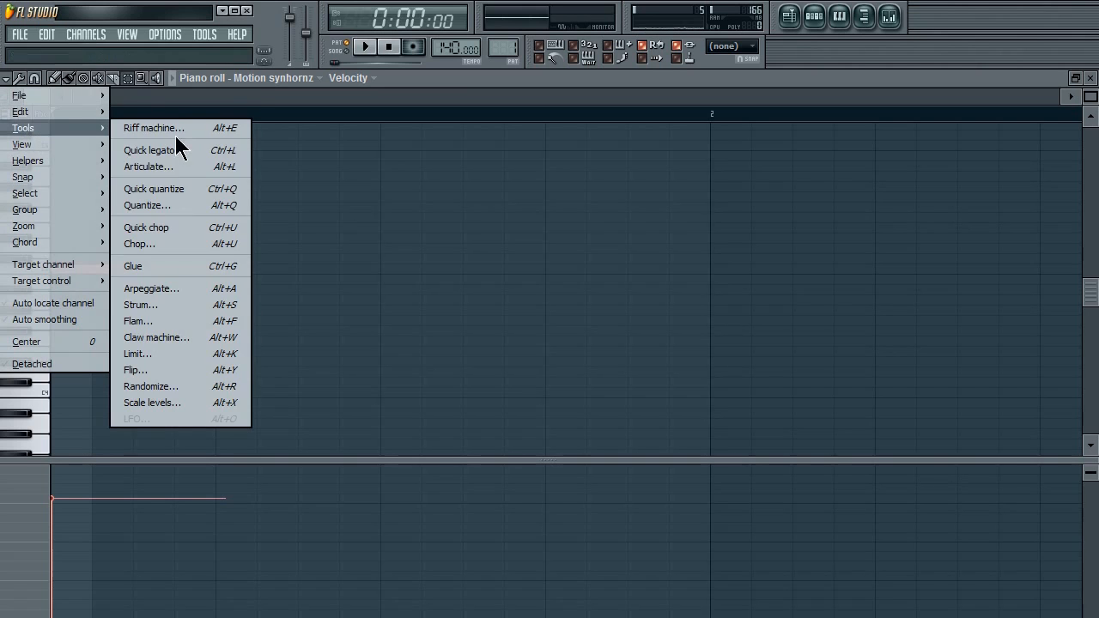
{"action": "left_click", "coordinate": [186, 189]}
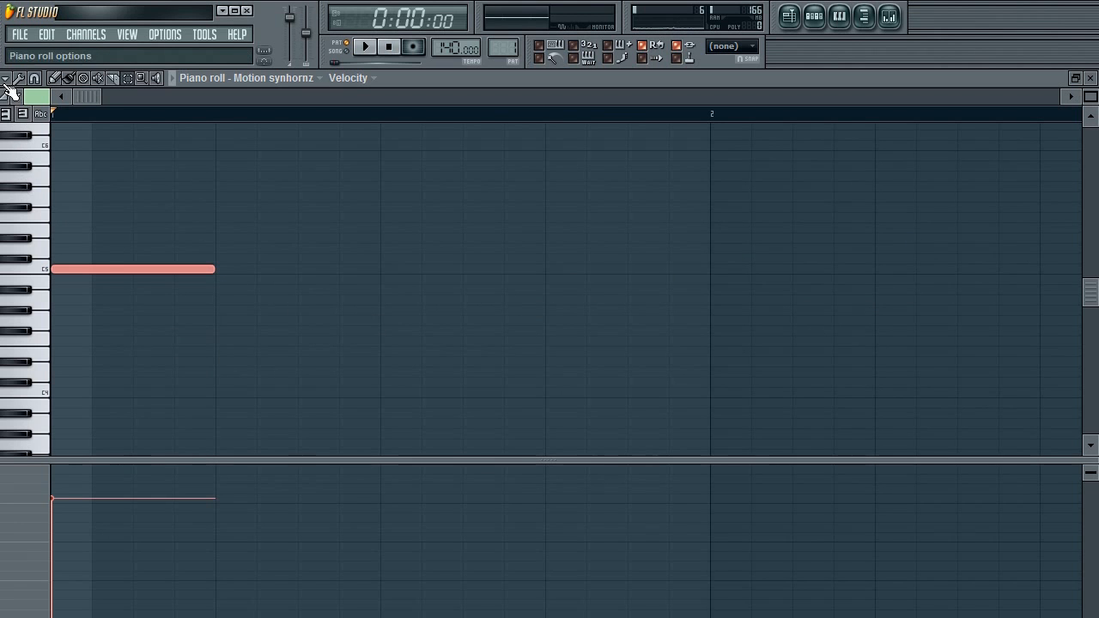
Deselect the quantized C5 note and use the Draw tool to copy its four-step length to a new C5 note on beat 2
{"action": "left_click", "coordinate": [140, 369]}
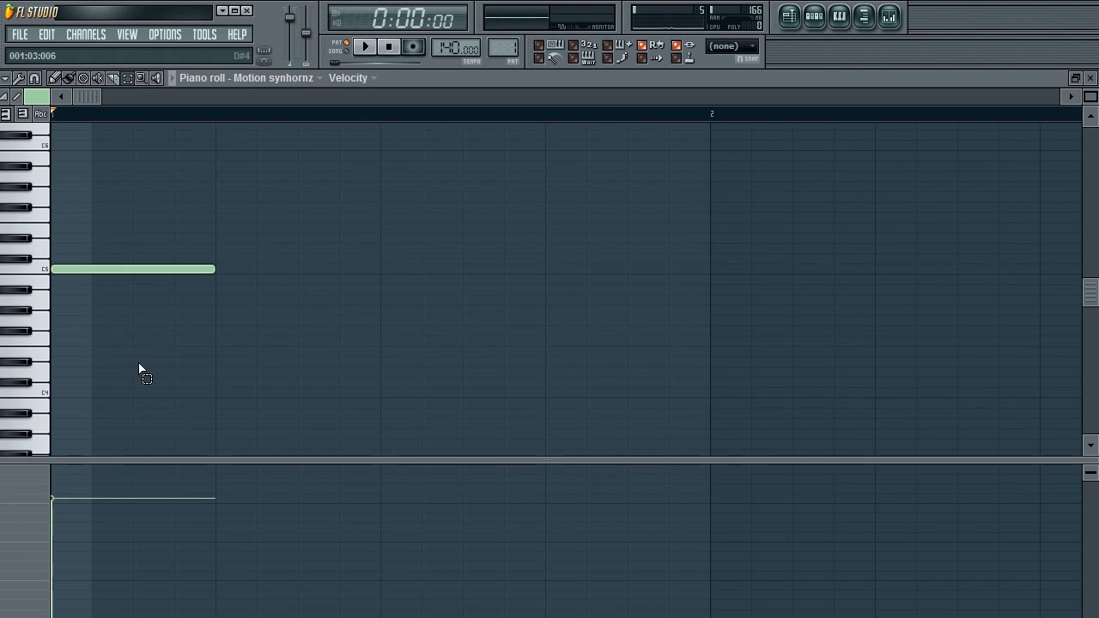
{"action": "left_click", "coordinate": [125, 271]}
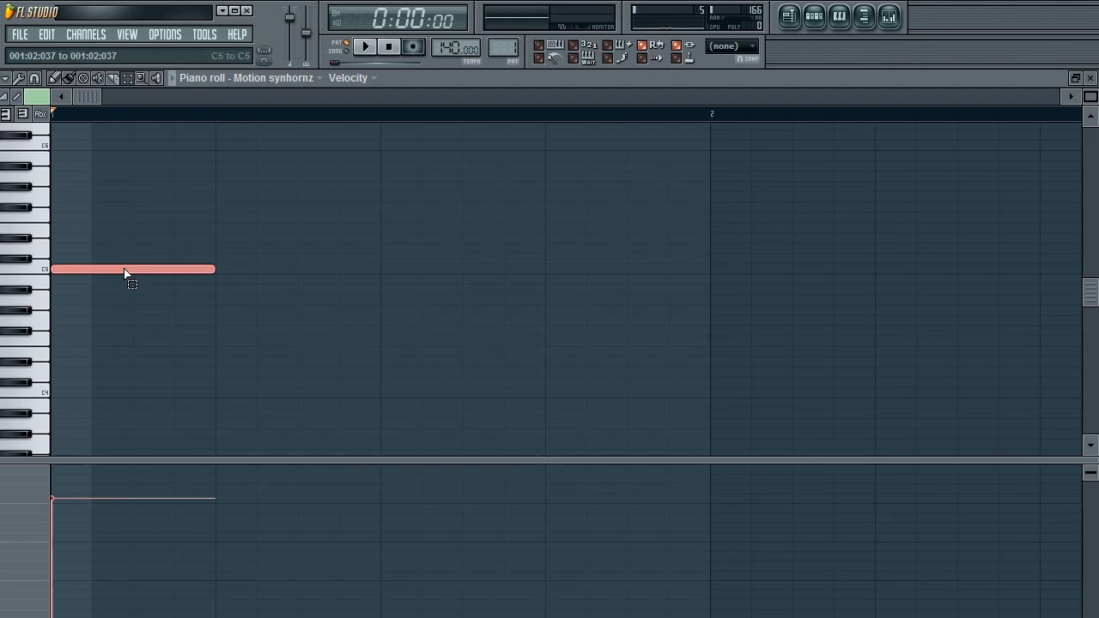
{"action": "left_click", "coordinate": [223, 277]}
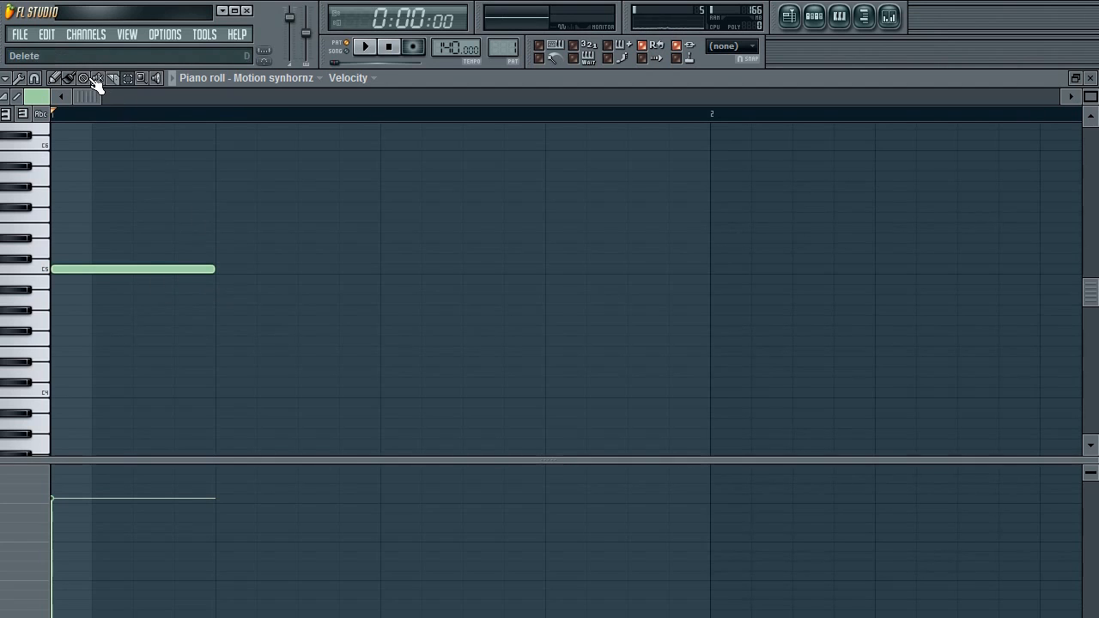
{"action": "left_click", "coordinate": [57, 78]}
{"action": "left_click", "coordinate": [135, 269]}
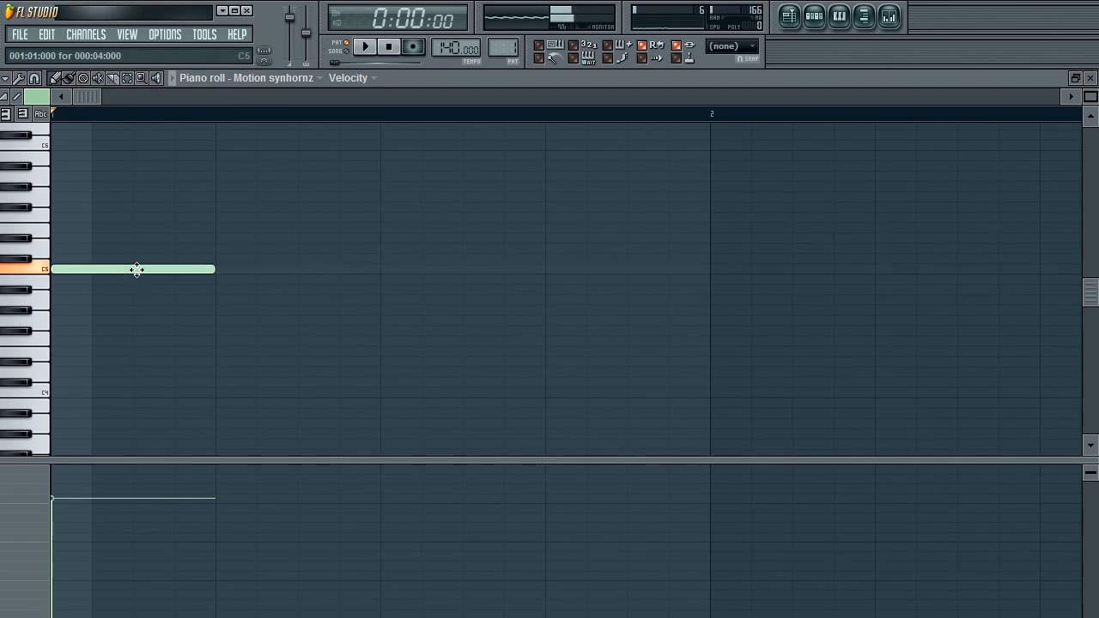
{"action": "left_click", "coordinate": [221, 271]}
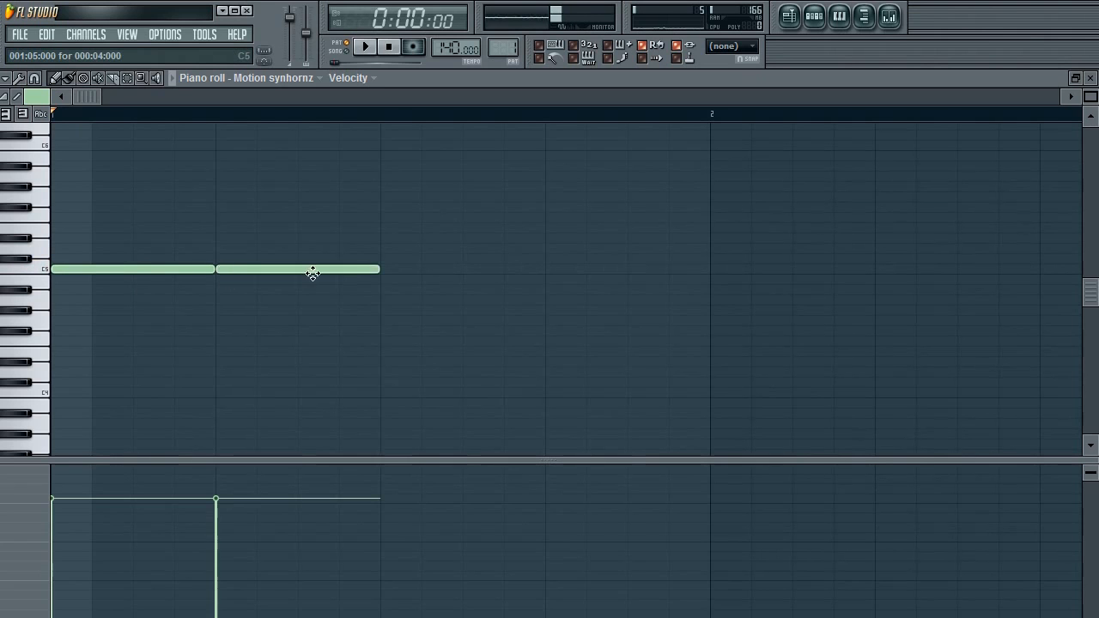
Shorten the beat 2 C5 note to two steps and add an equally long C5 note on beat 3
{"action": "mouse_move", "coordinate": [379, 269]}
{"action": "left_mouse_down"}
{"action": "mouse_move", "coordinate": [270, 271]}
{"action": "mouse_move", "coordinate": [292, 269]}
{"action": "left_mouse_up"}
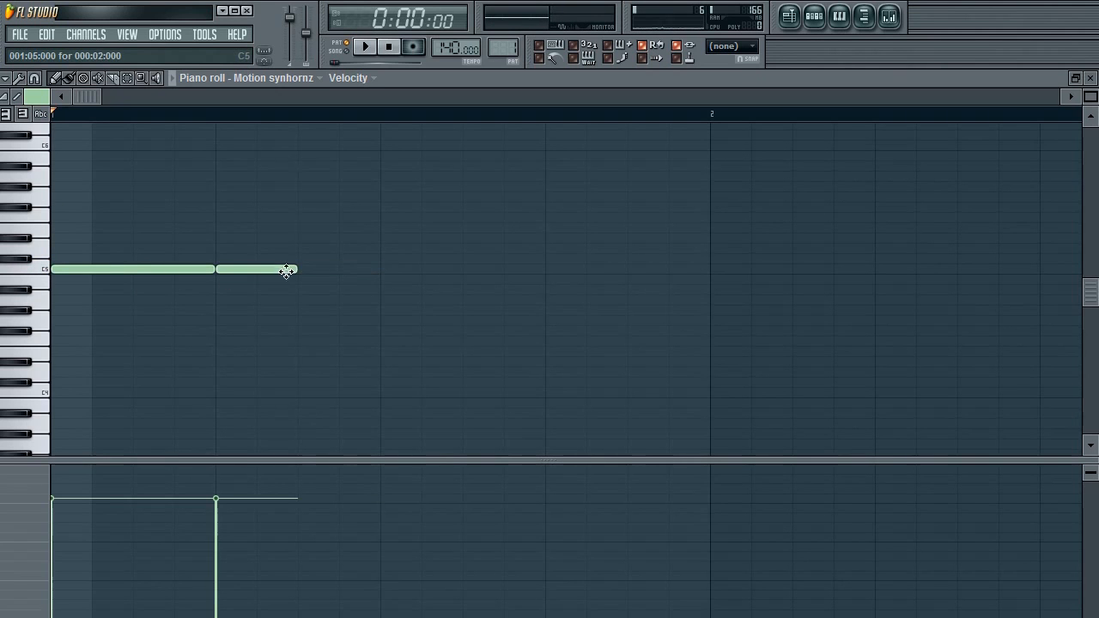
{"action": "left_click", "coordinate": [386, 272]}
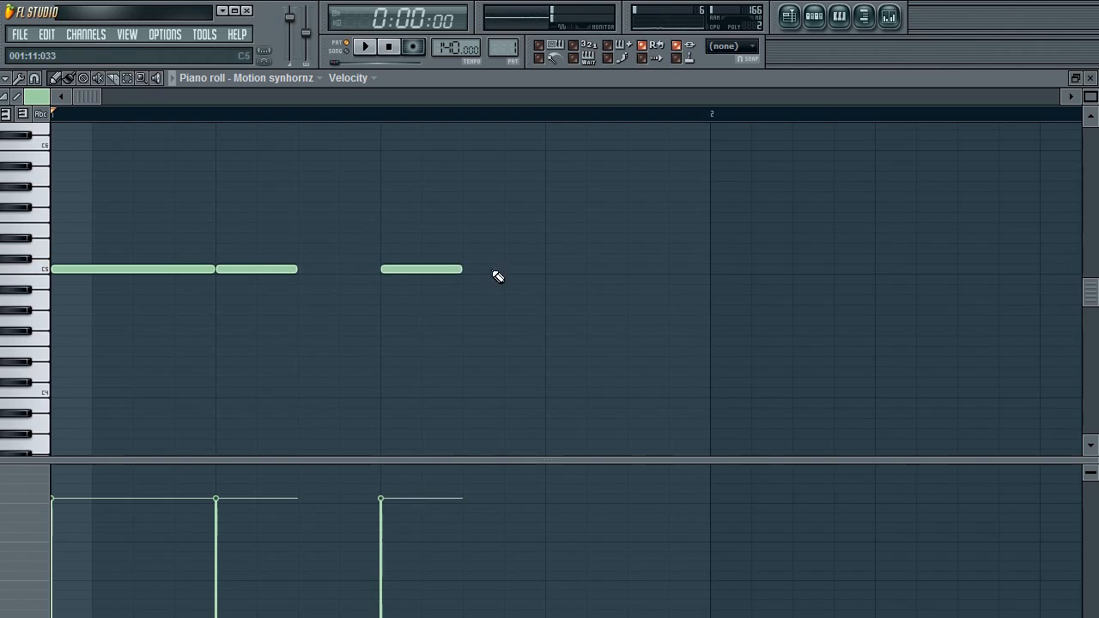
Add a two-step note on beat 4, raise it to C#5 and erase it again
{"action": "left_click", "coordinate": [554, 279]}
{"action": "left_click_drag", "start_coordinate": [554, 279], "coordinate": [553, 259]}
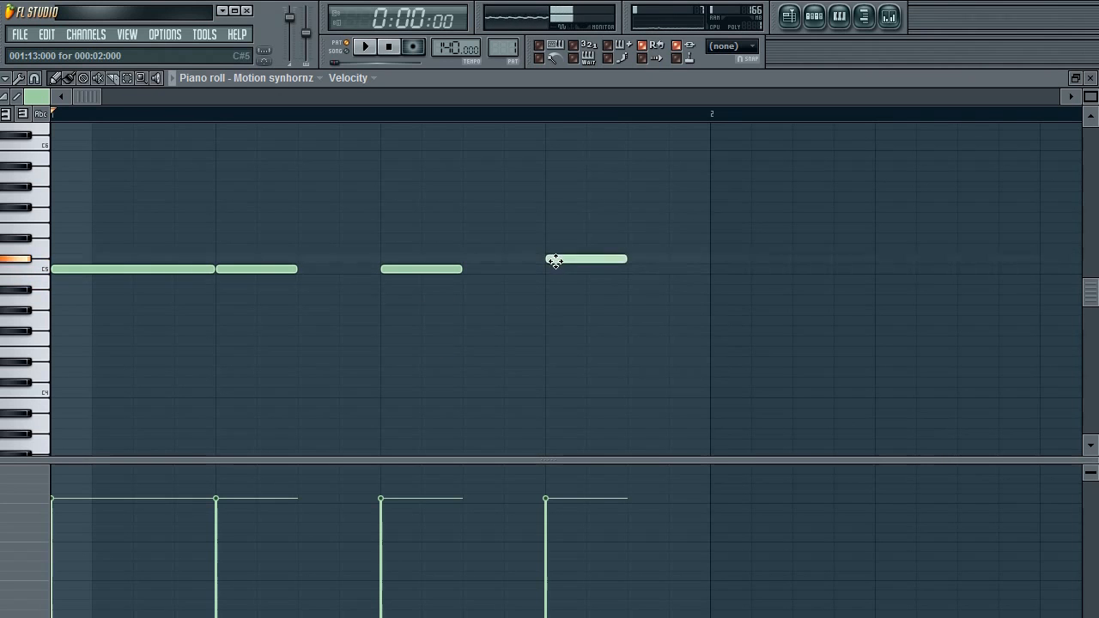
{"action": "double_click", "coordinate": [553, 259]}
{"action": "key", "text": "Escape"}
{"action": "right_click", "coordinate": [569, 262]}
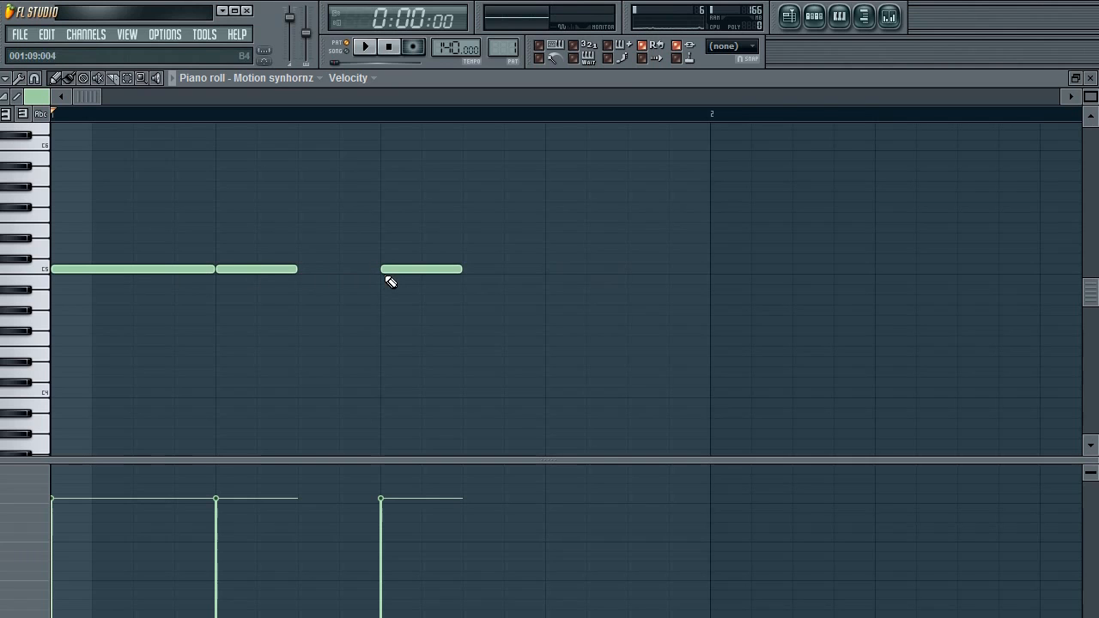
Add a four-step C5 note directly after the beat 3 note and a two-step A4 note starting at the same step
{"action": "left_click", "coordinate": [478, 279]}
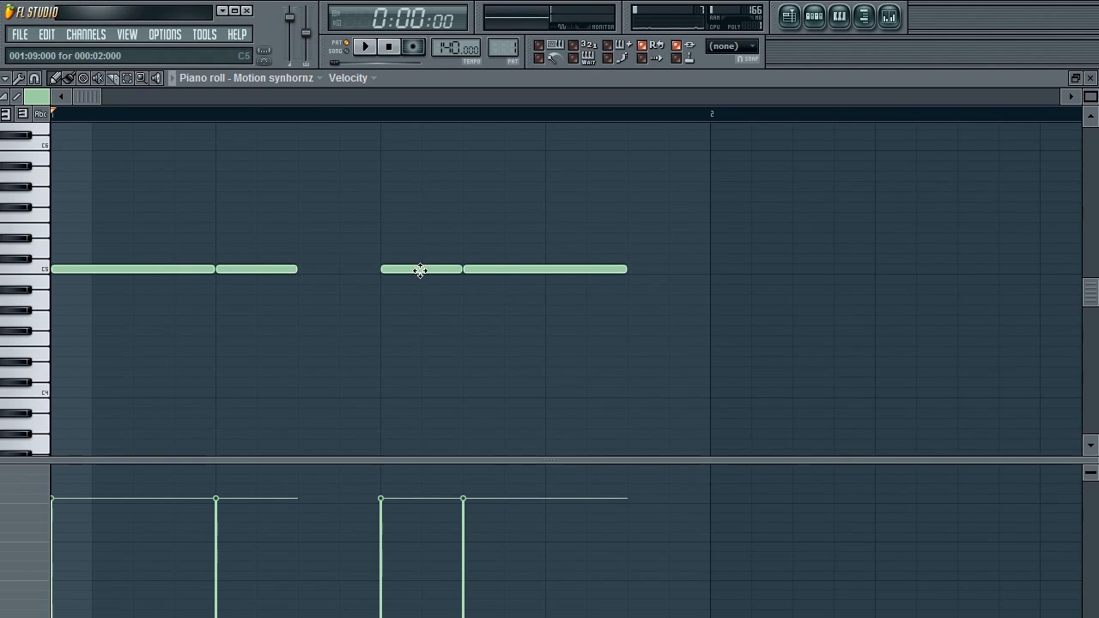
{"action": "left_click", "coordinate": [467, 300]}
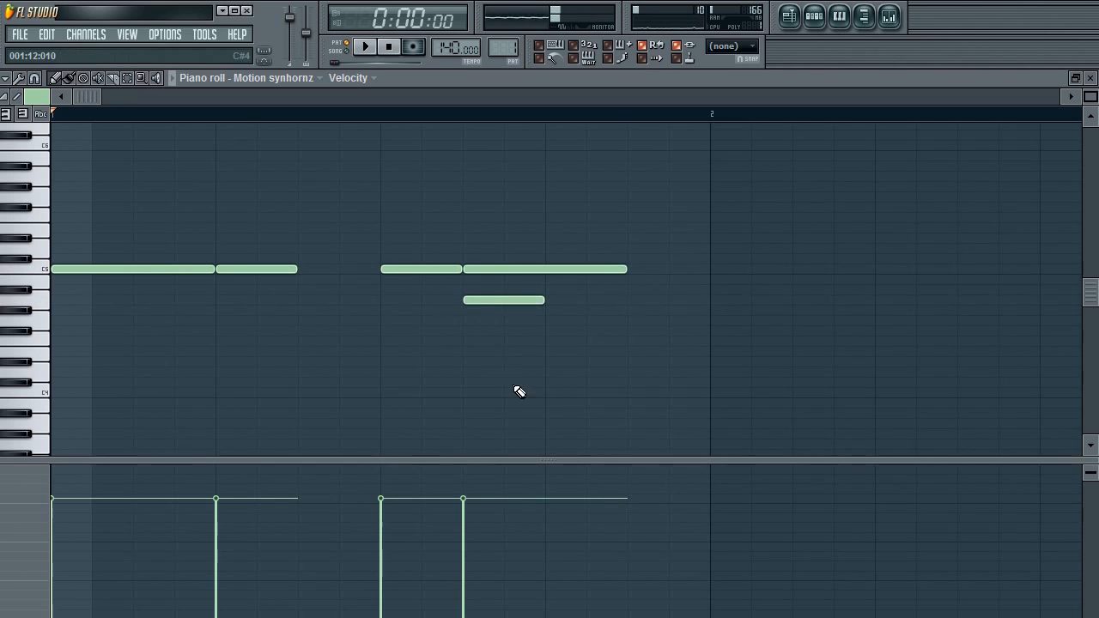
Erase every remaining note from the bar and close the piano roll
{"action": "right_click", "coordinate": [490, 300]}
{"action": "right_click", "coordinate": [483, 271]}
{"action": "right_click", "coordinate": [421, 270]}
{"action": "right_click", "coordinate": [257, 271]}
{"action": "right_click", "coordinate": [137, 270]}
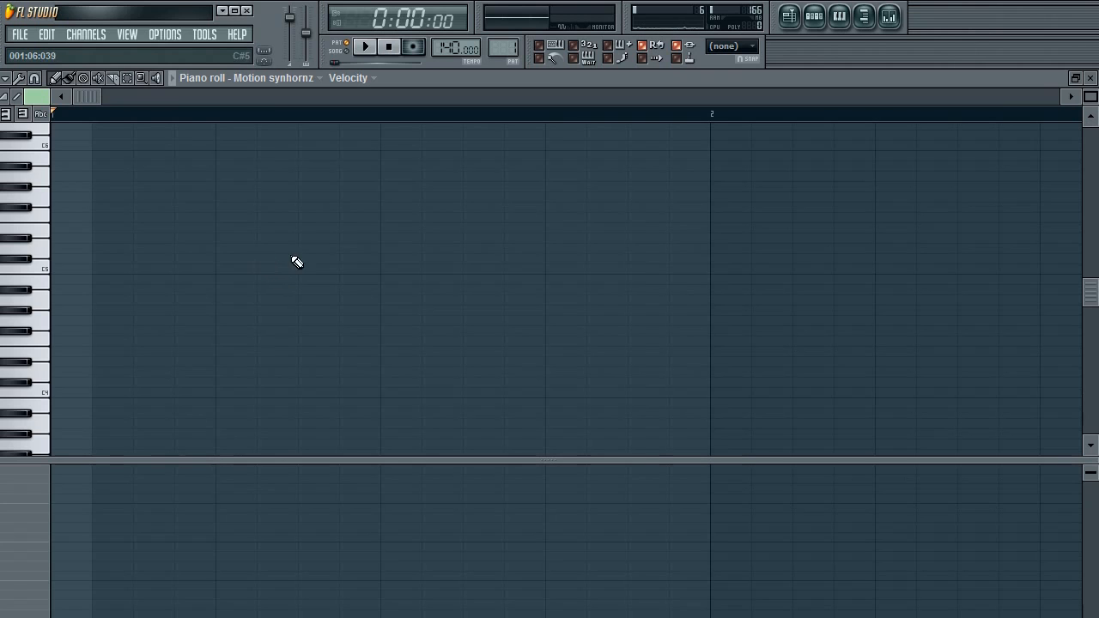
{"action": "left_click", "coordinate": [1090, 77]}
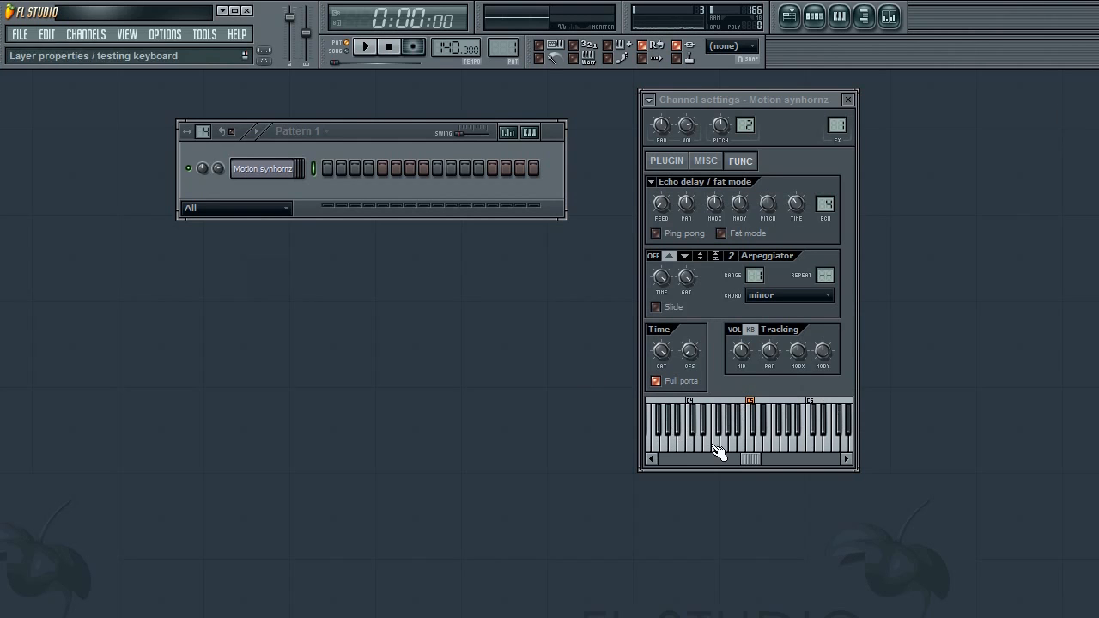